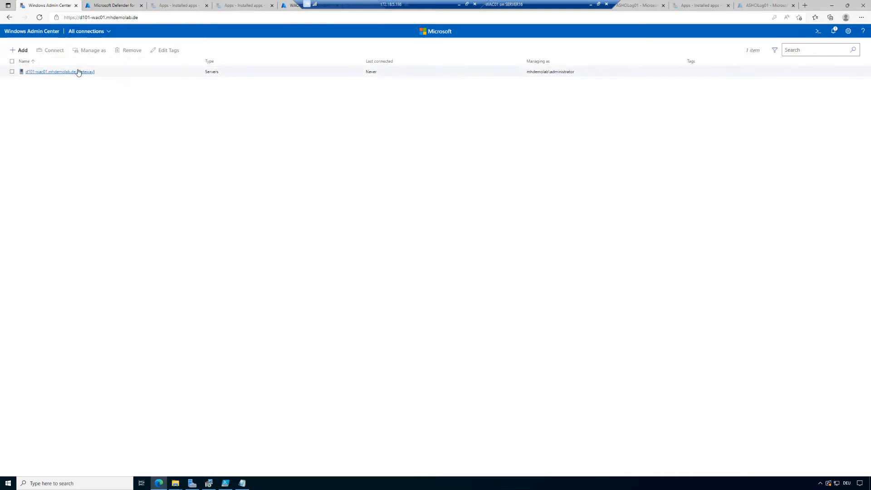
left_click(22, 50)
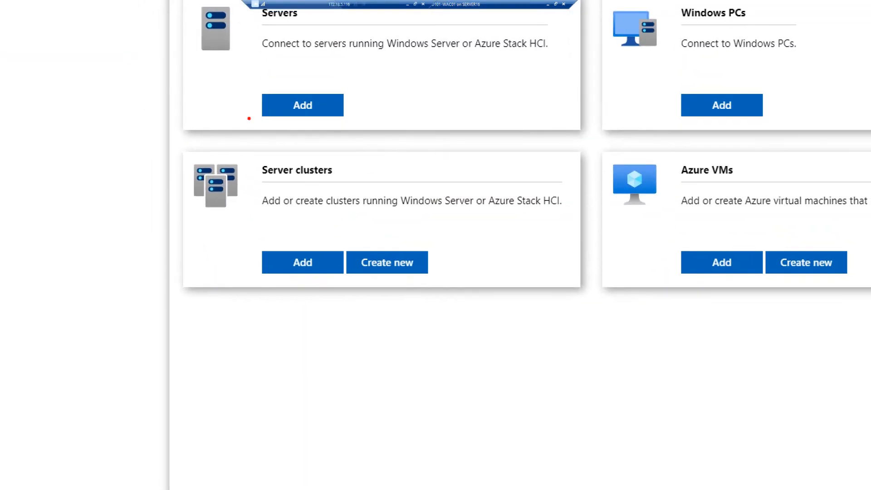
mouse_move(167, 144)
left_mouse_down()
mouse_move(390, 254)
mouse_move(643, 327)
mouse_move(593, 304)
left_mouse_up()
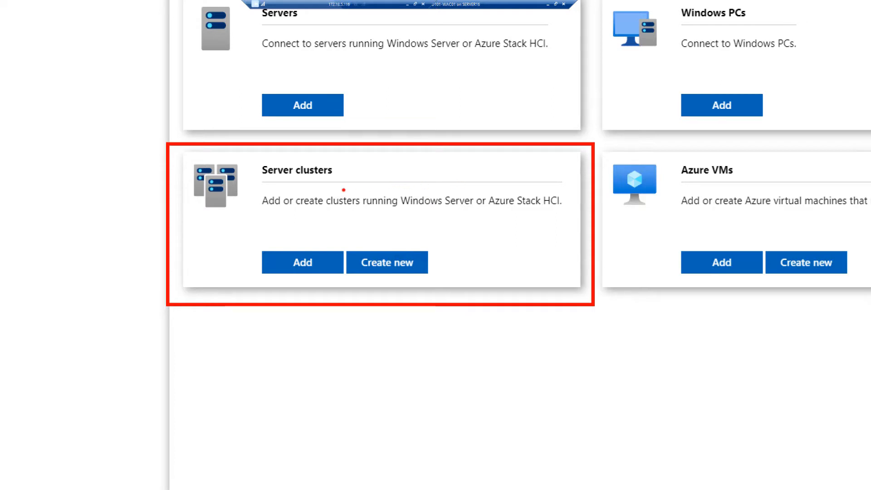
mouse_move(295, 186)
left_mouse_down()
mouse_move(340, 204)
mouse_move(572, 212)
left_mouse_up()
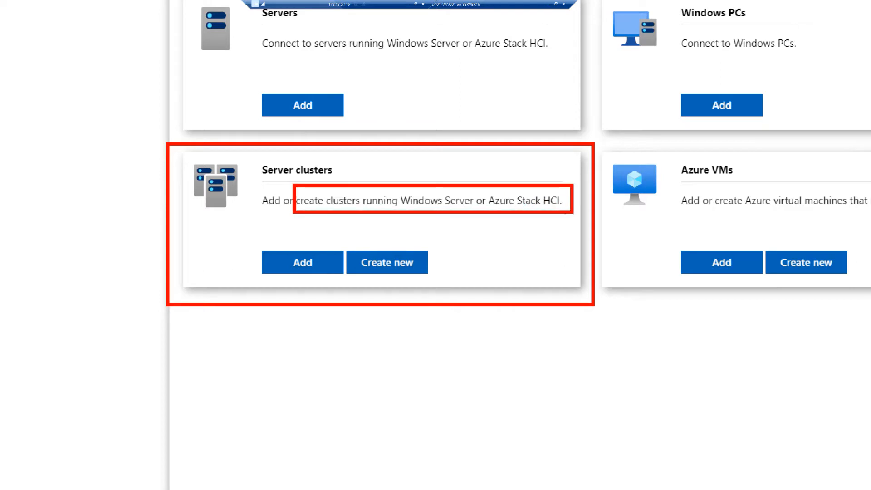
key("Escape")
key("Escape")
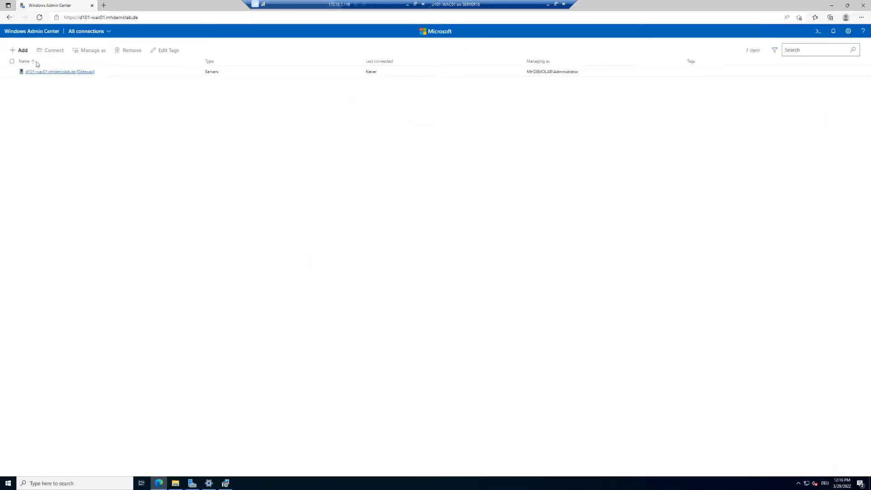
- Start creating a new Azure Stack HCI server cluster with all servers in one site and proceed past the prerequisites
left_click(18, 50)
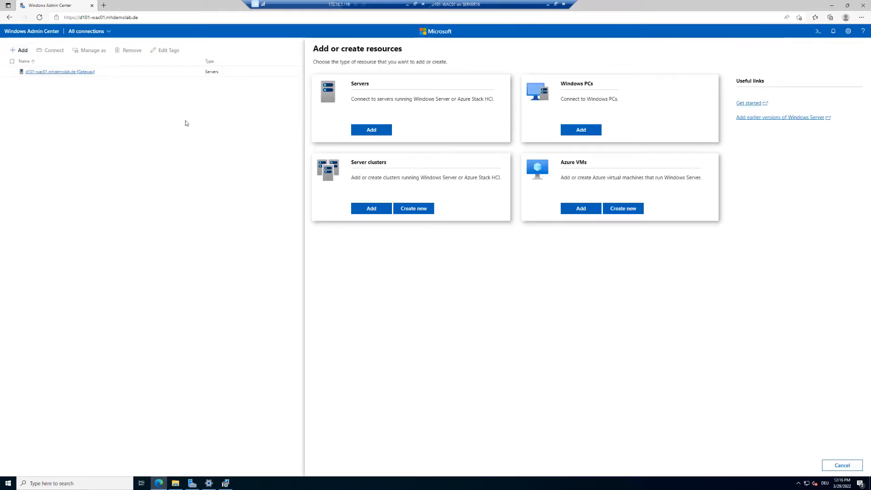
left_click(419, 209)
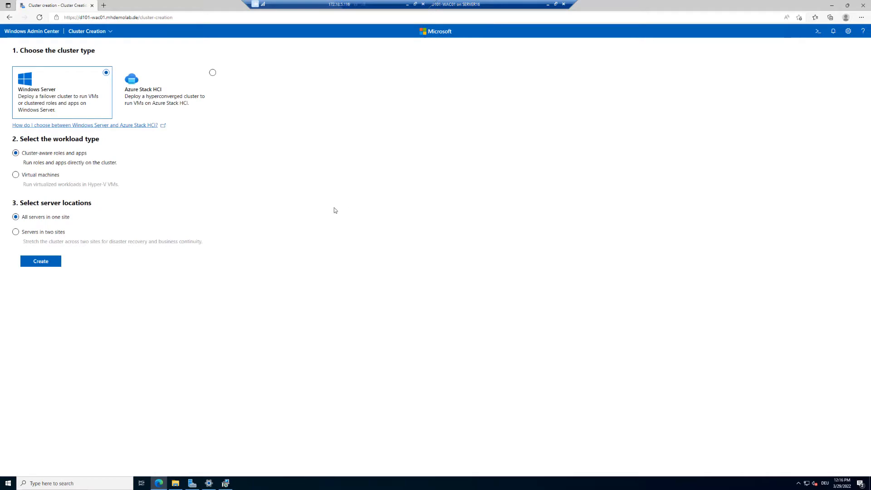
left_click(212, 73)
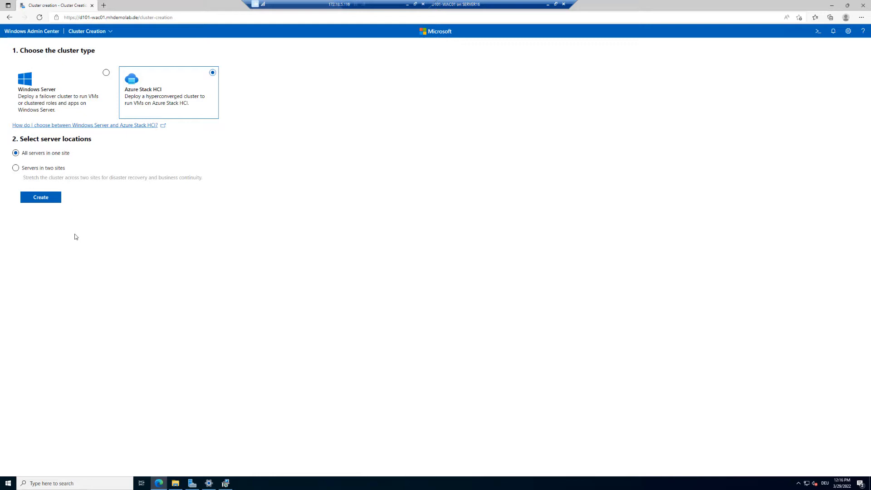
left_click(40, 198)
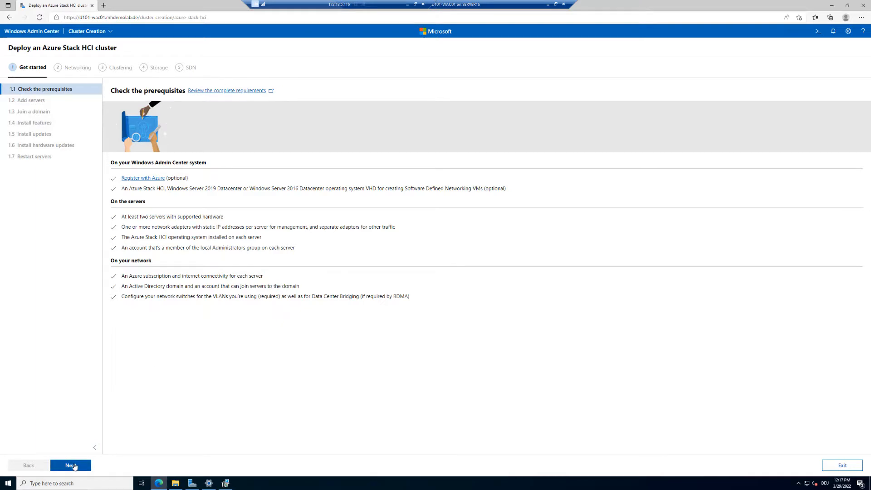
left_click(72, 465)
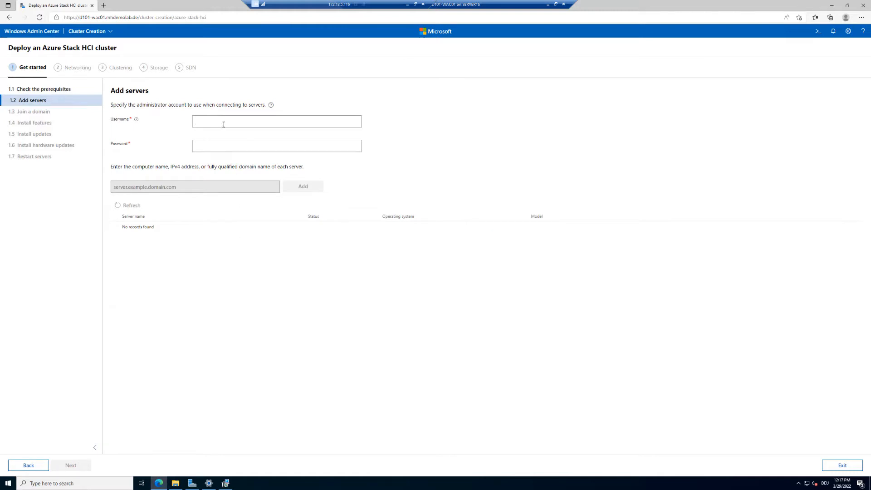
- Specify mhdemolab\administrator as the account for connecting to the servers and enter its password
type("D101-ASHCI01")
key("ctrl+a")
type("mhdemolab\\administrator")
key("Tab")
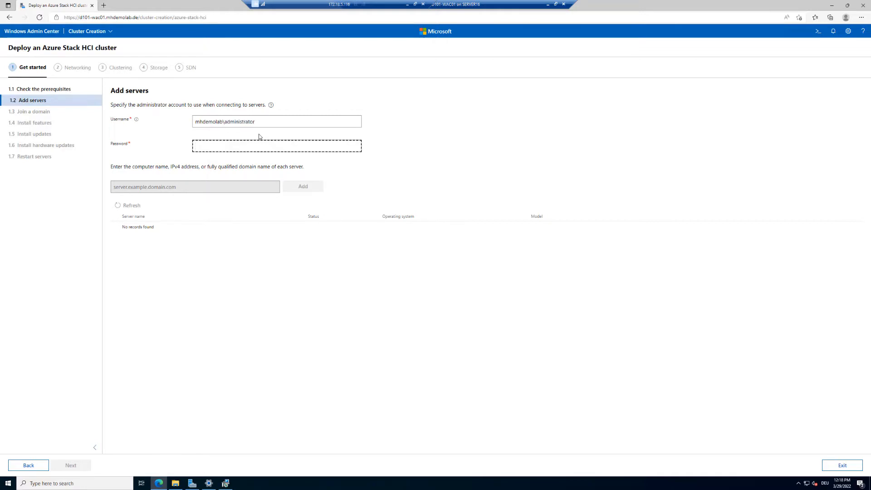
type("••••••••")
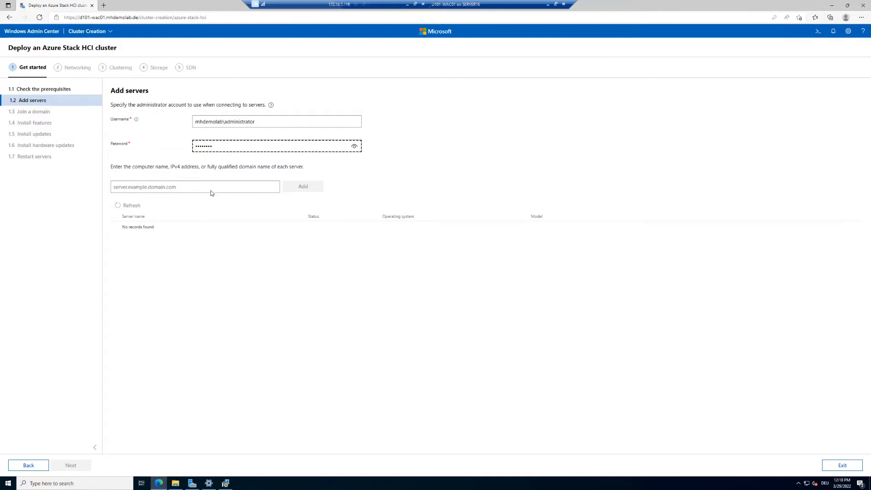
- Add the server D101-ASHCI01 to the cluster deployment
left_click(190, 186)
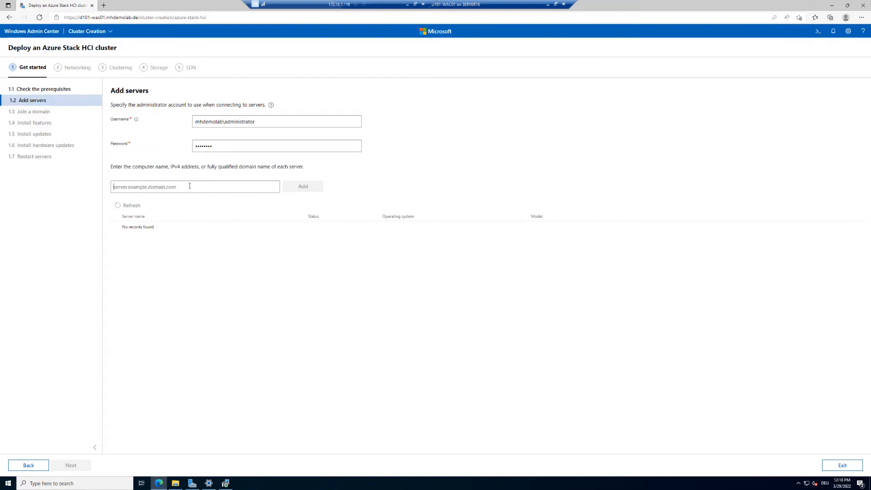
type("D101")
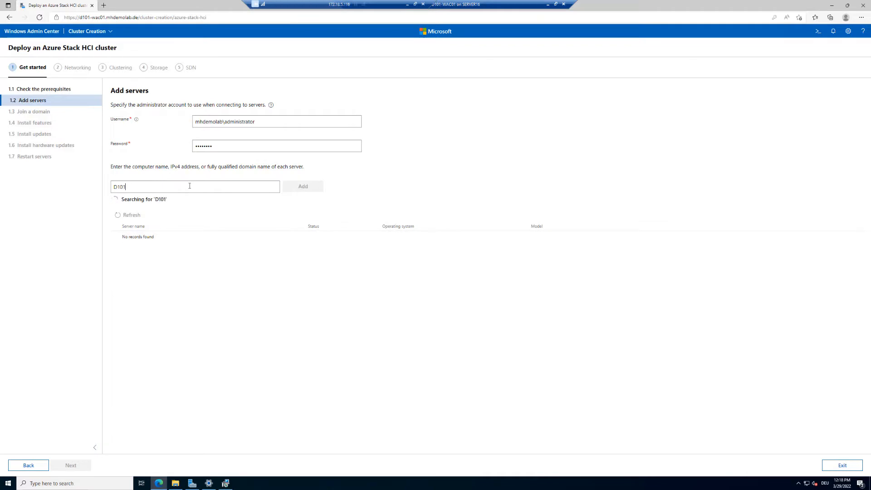
type("-ASHCI01")
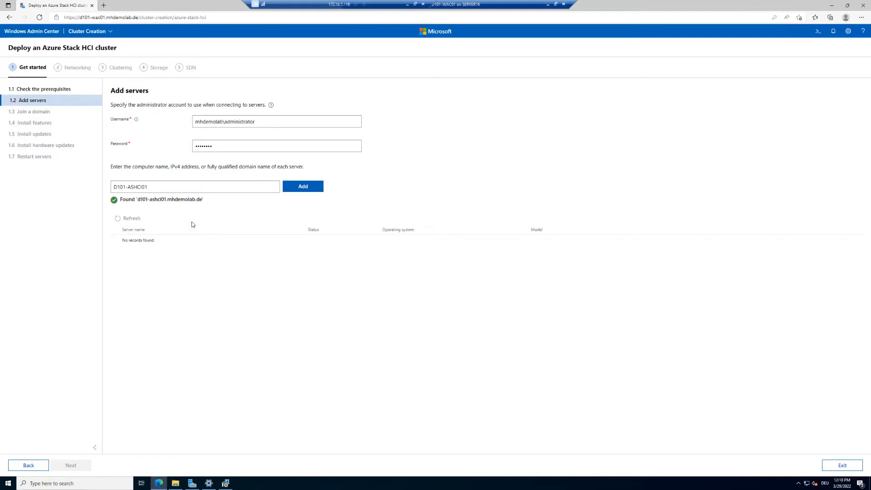
left_click(297, 187)
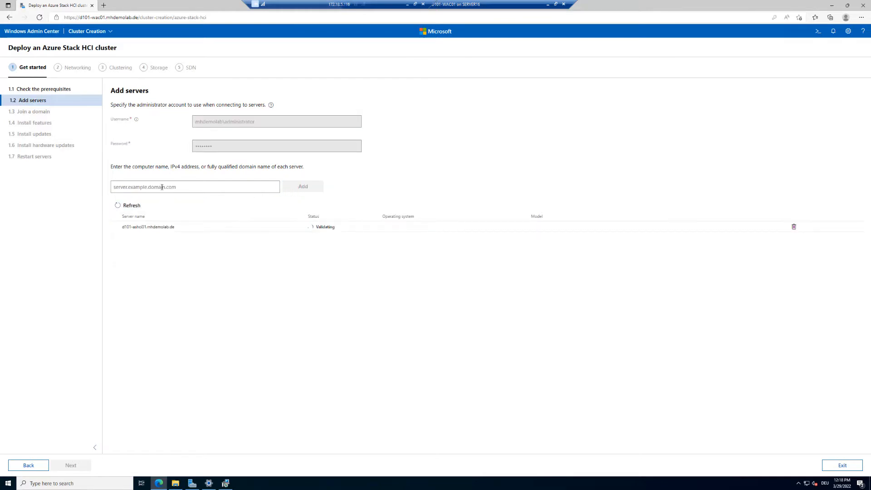
- Add D101-ASHCI02 as the second server of the cluster deployment
type("D101")
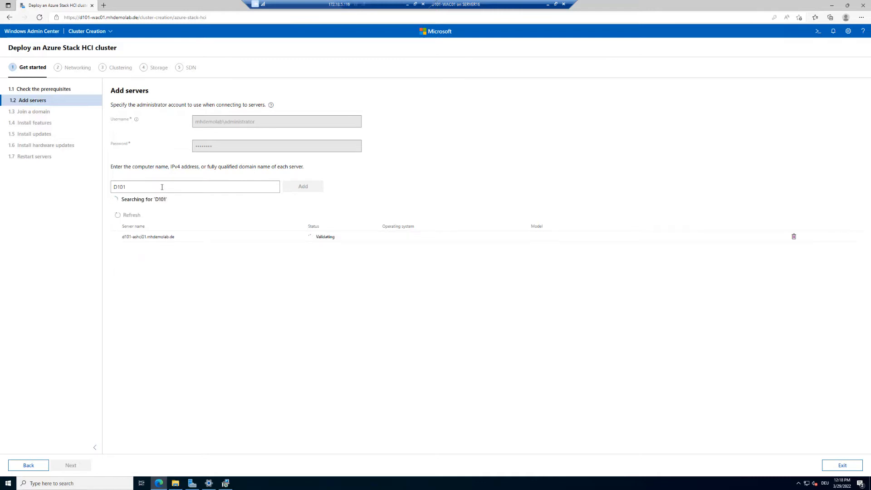
type("-ASHCI02")
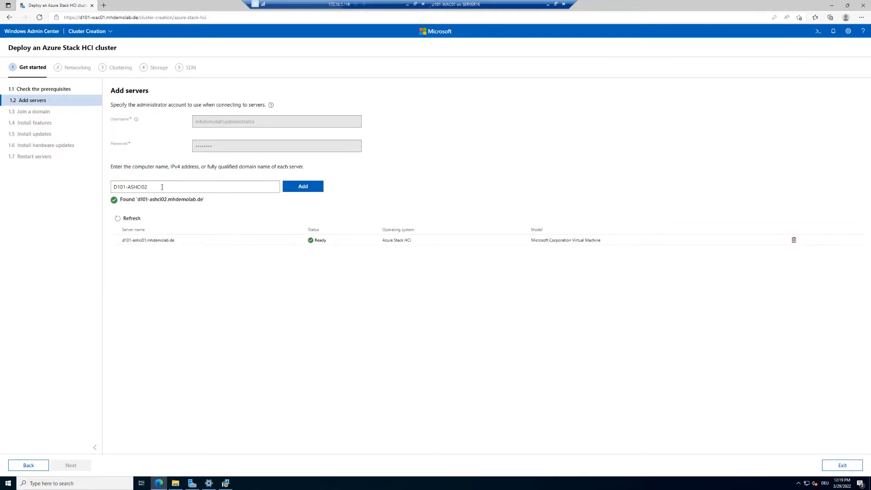
left_click(315, 189)
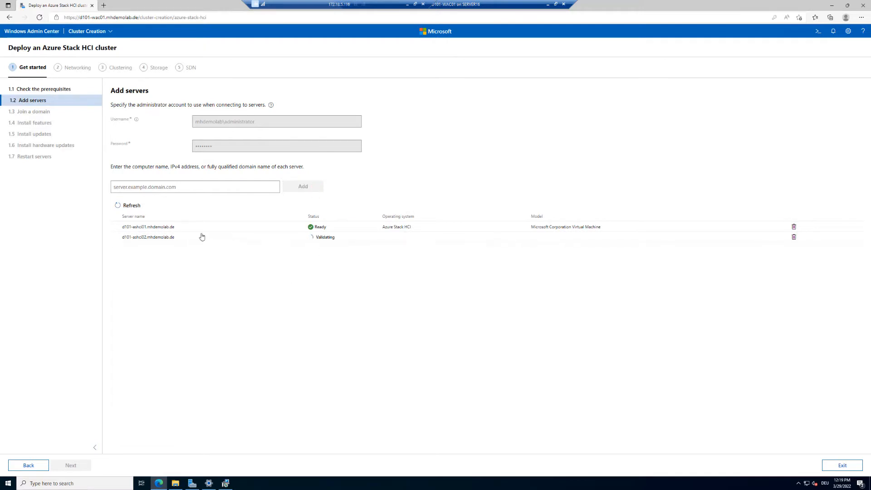
left_click(322, 489)
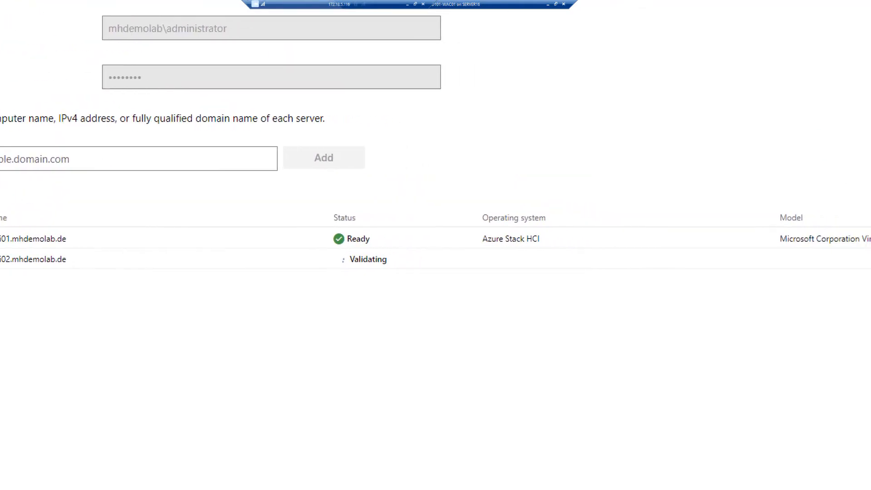
left_click_drag(363, 233, 473, 251)
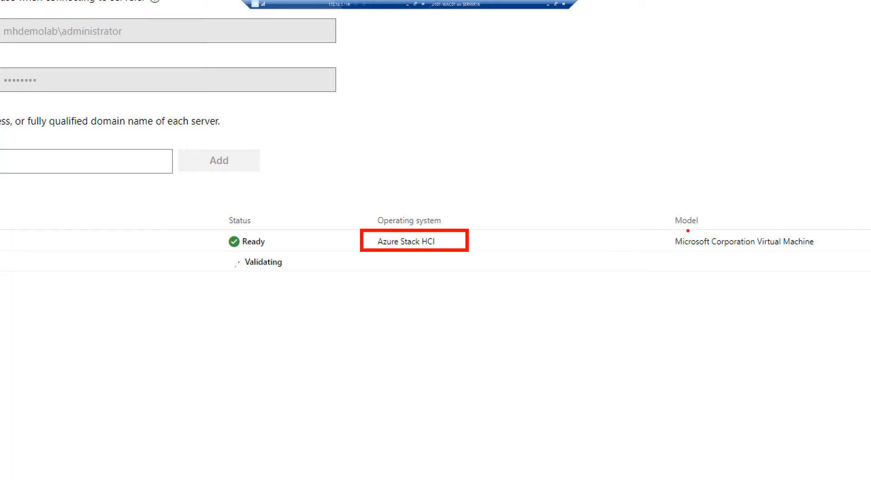
left_click_drag(669, 210, 851, 253)
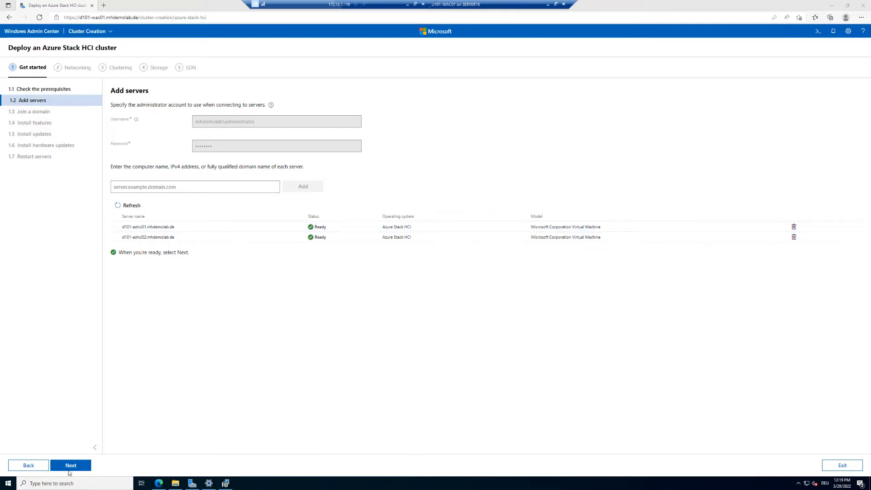
- Proceed from adding servers to the domain join stage and dismiss the browser's offer to save the password
left_click(69, 470)
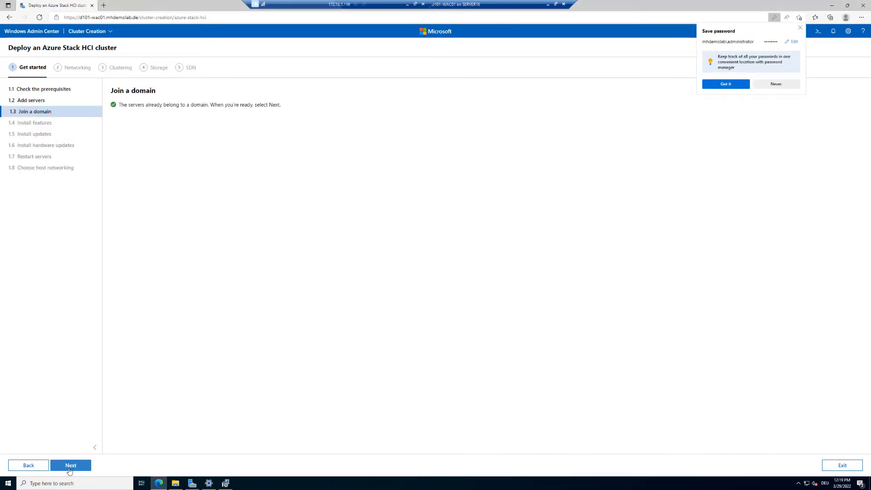
left_click(798, 28)
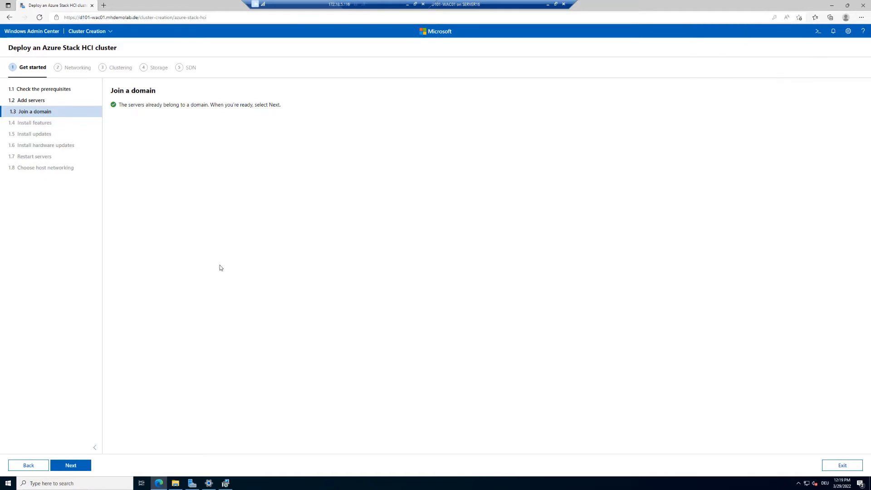
key("ctrl+1")
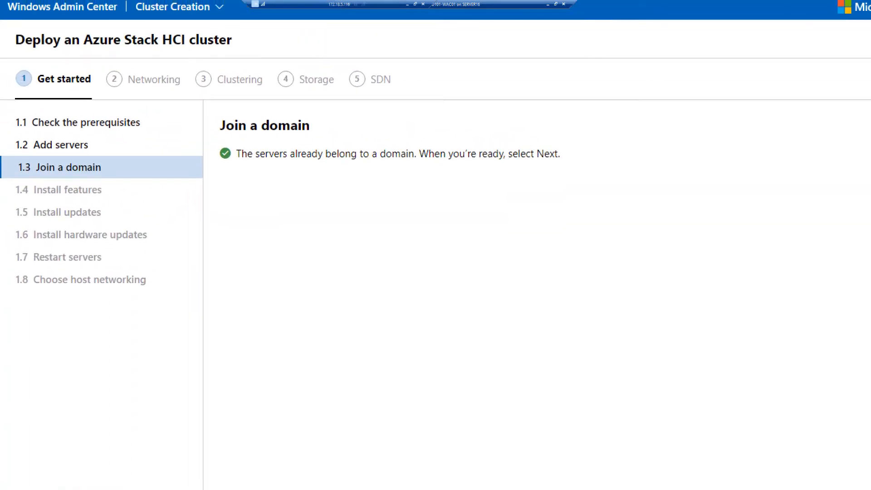
mouse_move(214, 107)
left_mouse_down()
mouse_move(532, 194)
mouse_move(611, 177)
left_mouse_up()
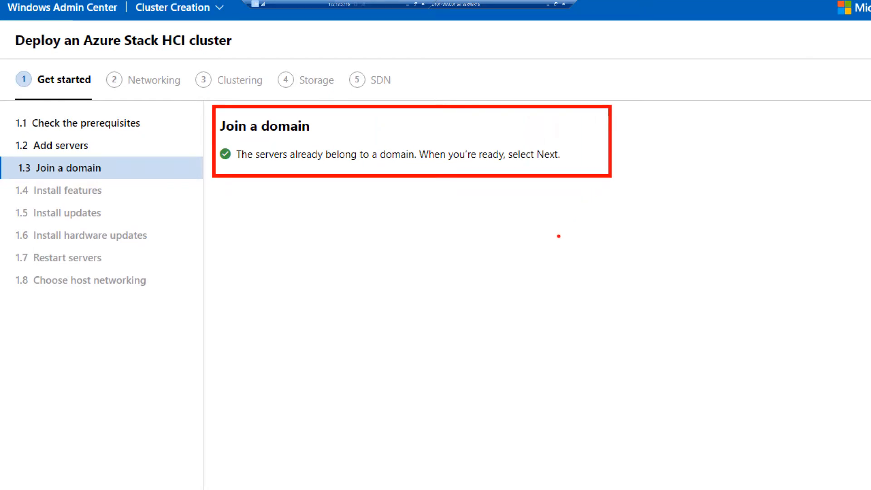
key("Escape")
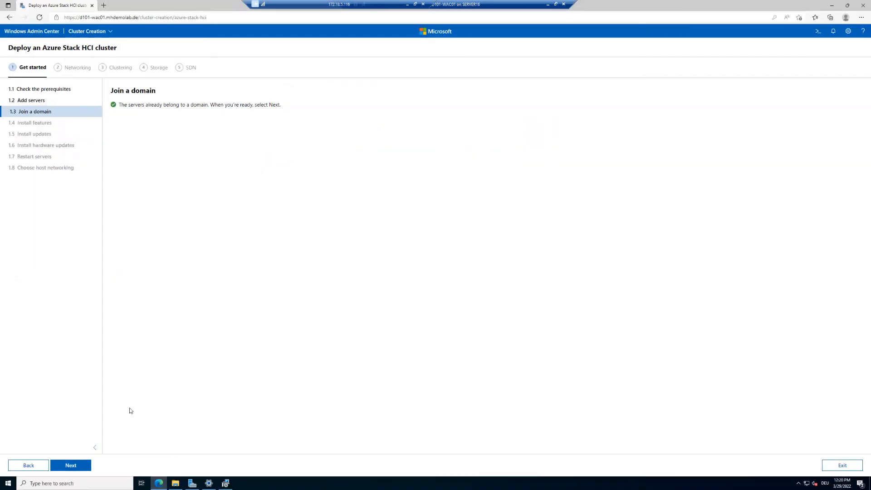
- Continue to the feature installation stage and expand the required feature lists of both servers
left_click(71, 465)
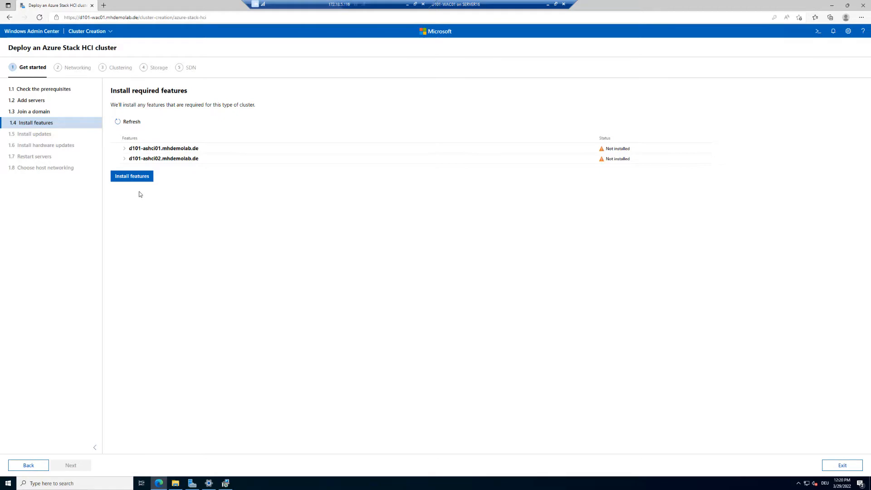
left_click(125, 149)
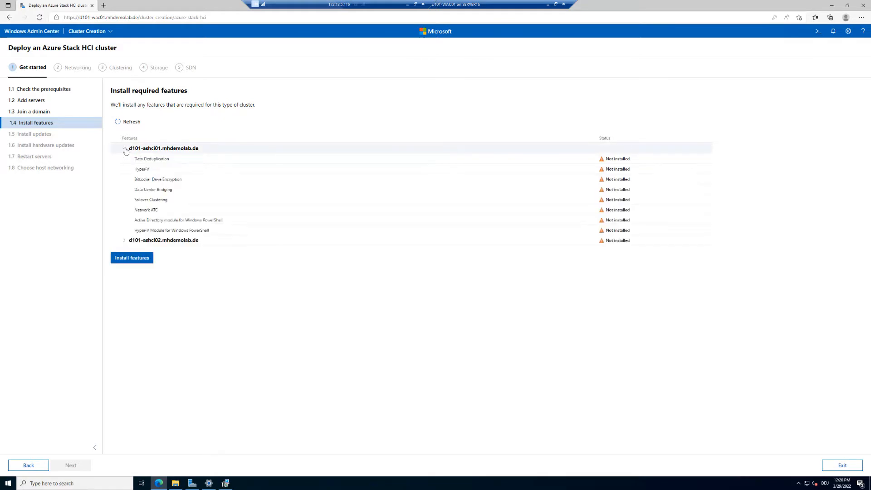
left_click(124, 241)
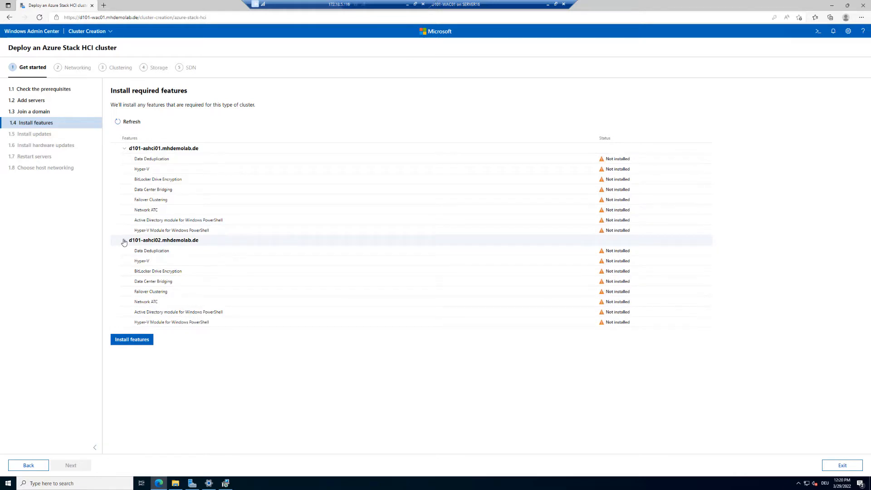
left_click(422, 489)
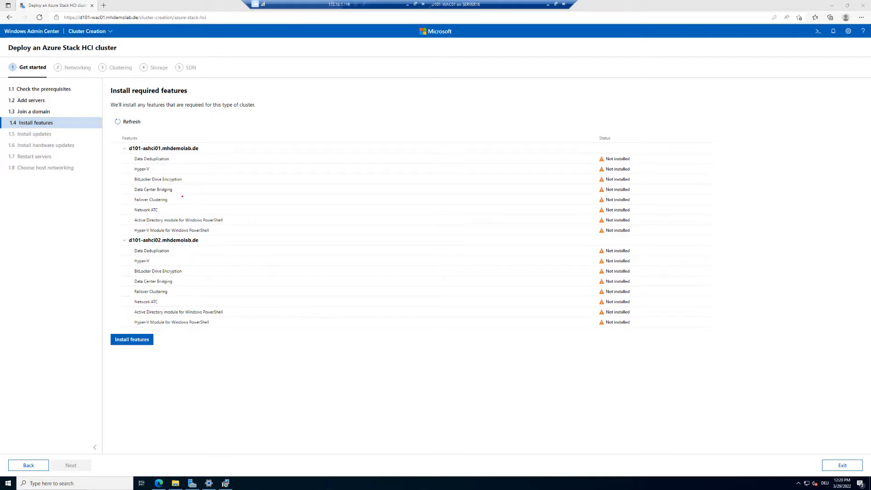
mouse_move(132, 164)
left_mouse_down()
mouse_move(186, 172)
mouse_move(645, 173)
left_mouse_up()
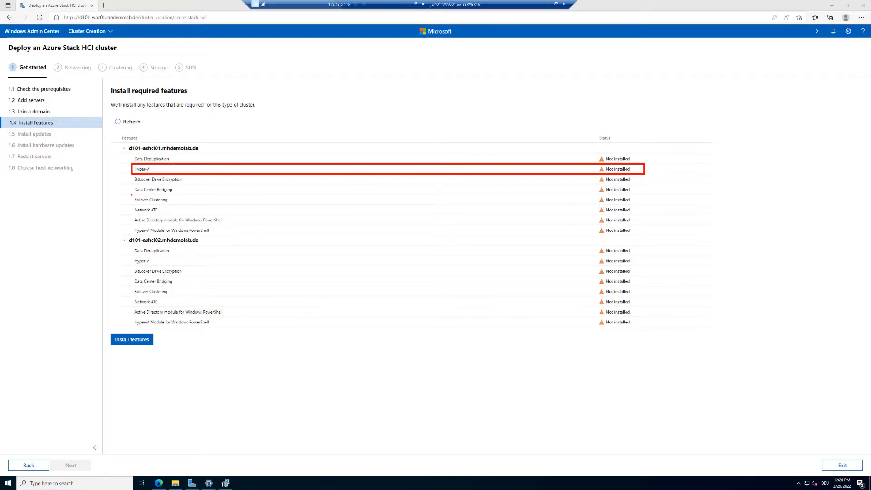
mouse_move(131, 194)
left_mouse_down()
mouse_move(399, 207)
mouse_move(638, 205)
left_mouse_up()
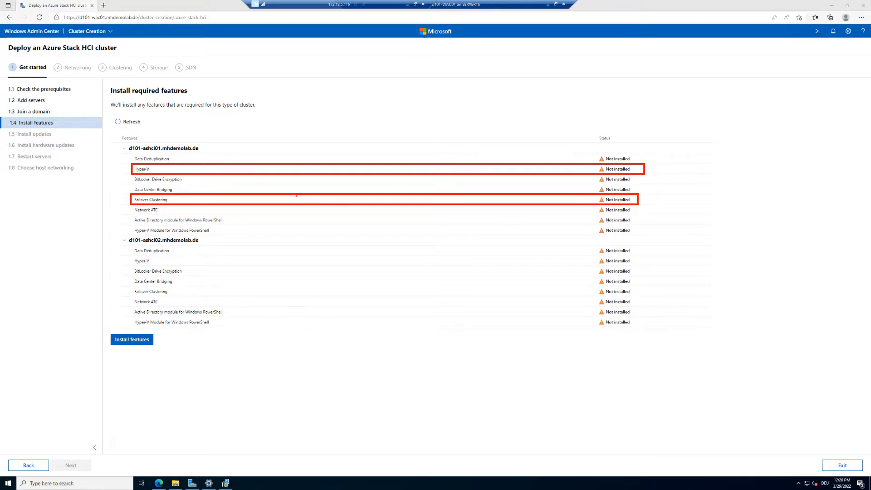
mouse_move(130, 153)
left_mouse_down()
mouse_move(200, 161)
mouse_move(645, 163)
left_mouse_up()
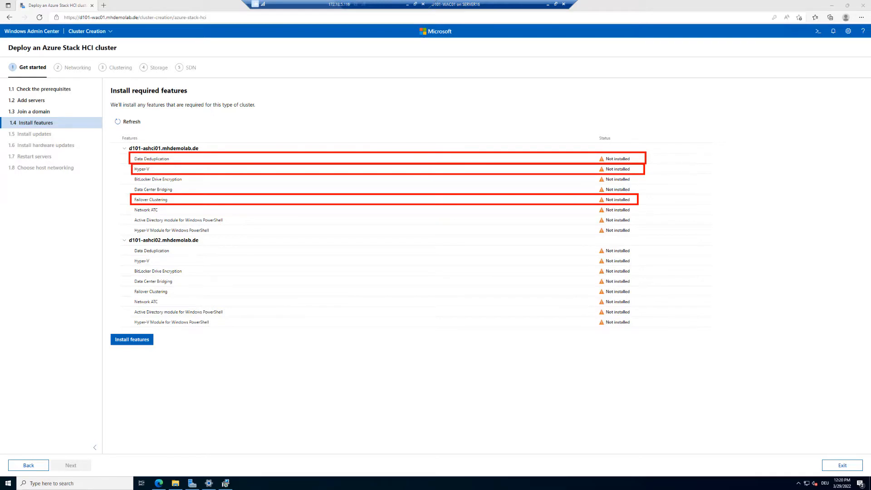
key("Escape")
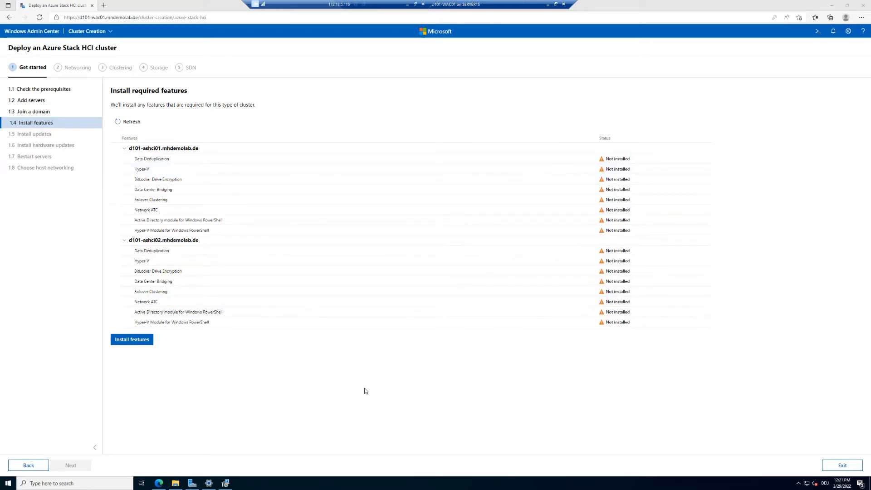
- Install the required features on both cluster servers
left_click(135, 343)
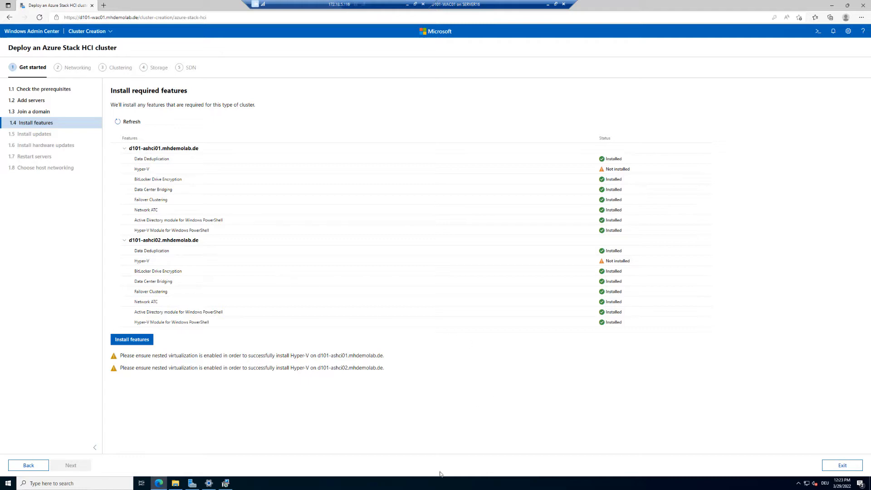
- Open Windows PowerShell ISE as administrator on D101-WAC01 and show its script pane
left_click(426, 484)
key("ctrl+1")
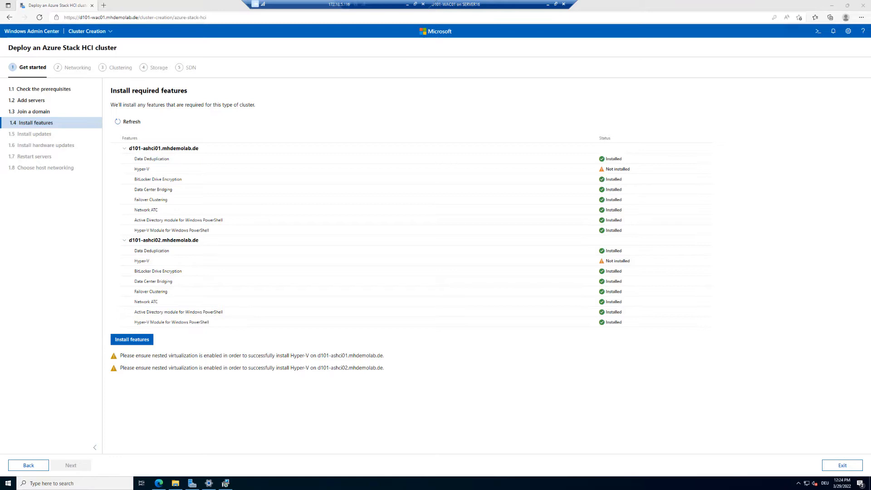
left_click(8, 484)
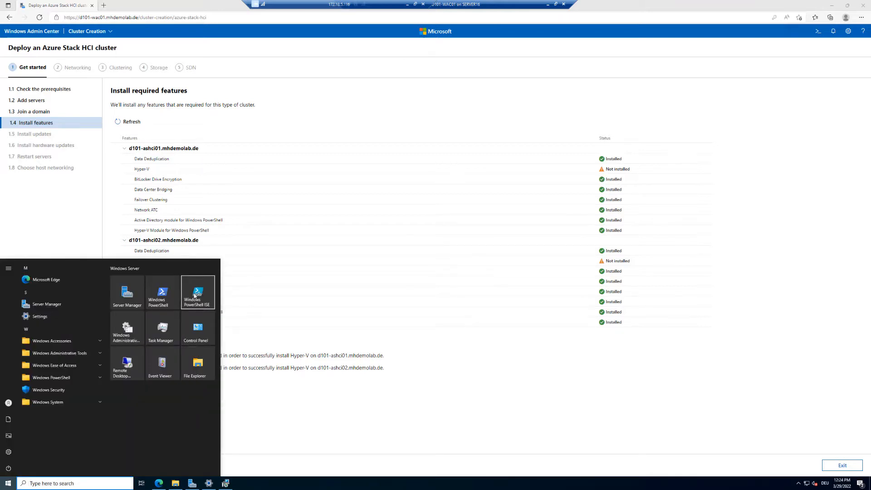
right_click(194, 296)
mouse_move(227, 325)
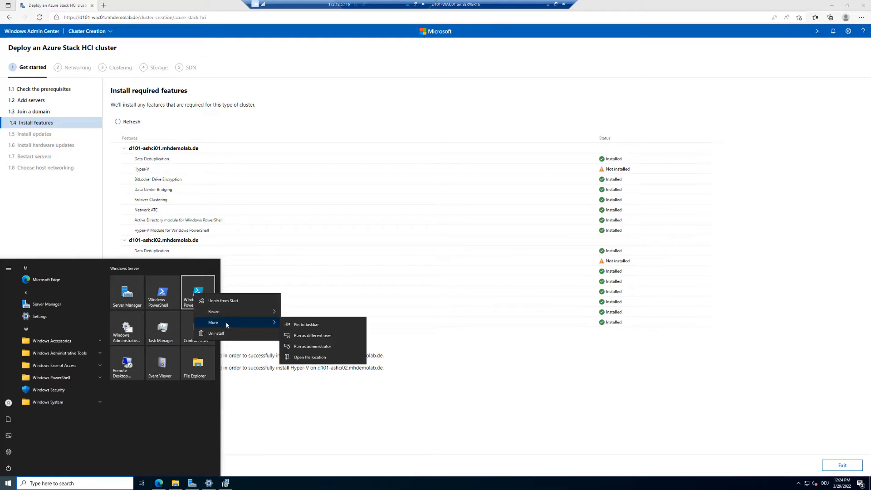
left_click(317, 347)
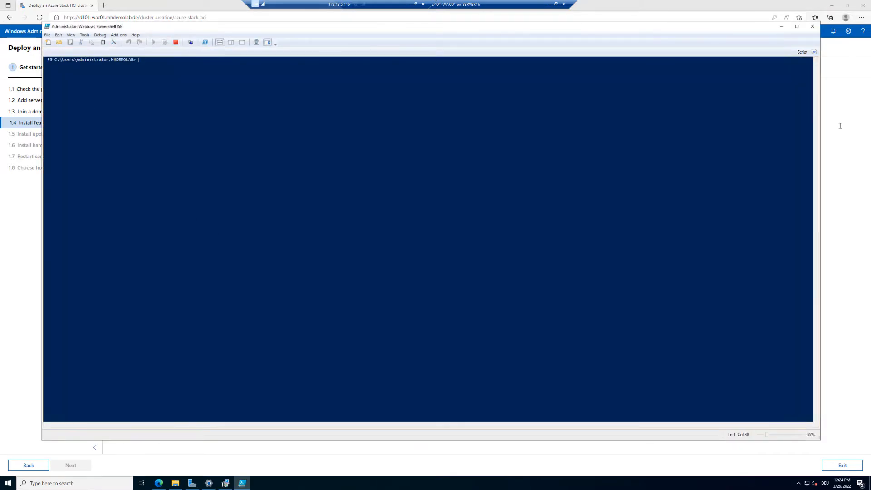
left_click(814, 52)
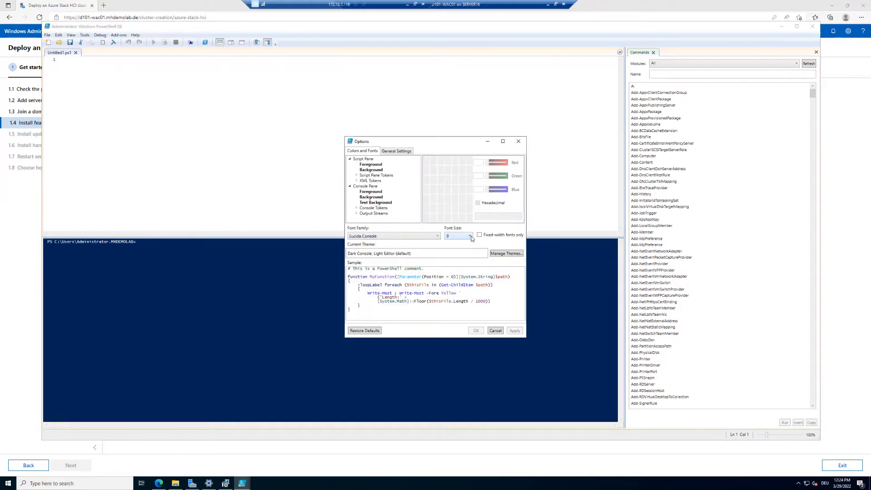
- Set the PowerShell ISE font size to 24 and apply the change
left_click(470, 236)
left_click(475, 338)
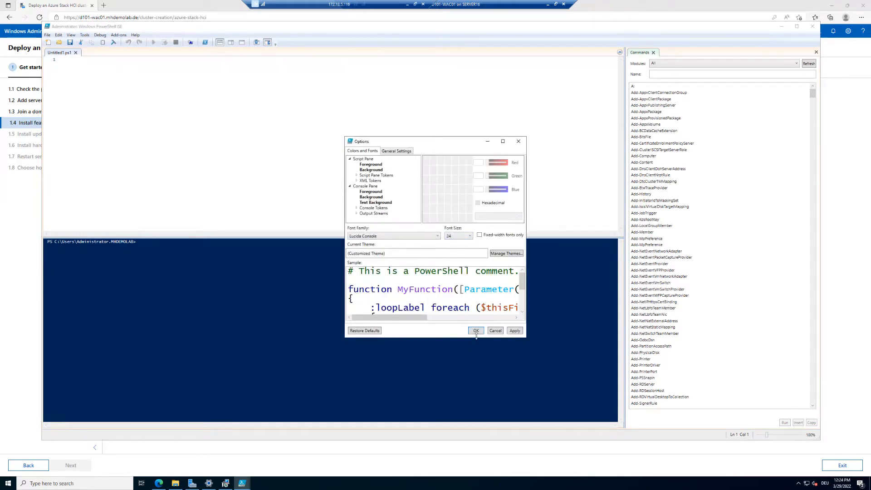
left_click(470, 330)
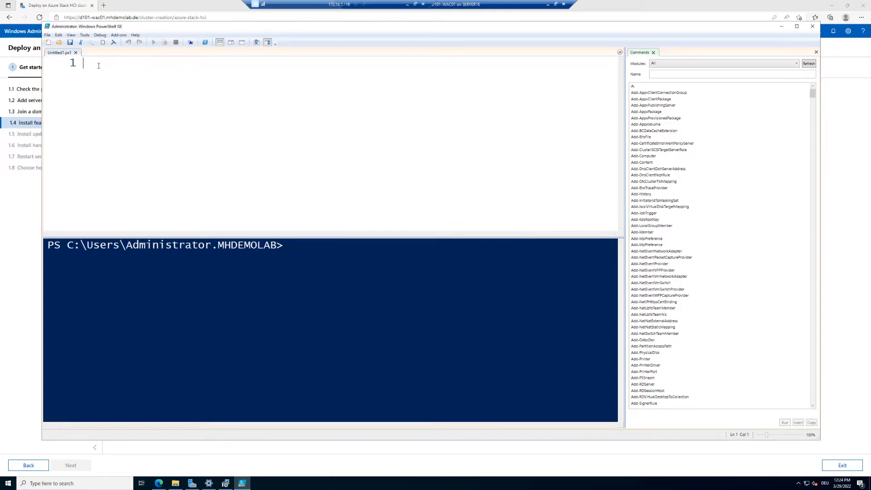
type("get-vm")
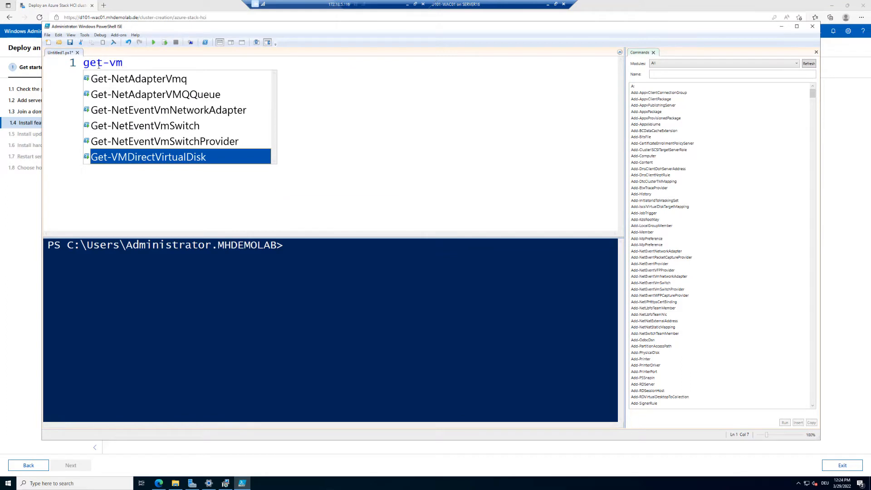
type("pro")
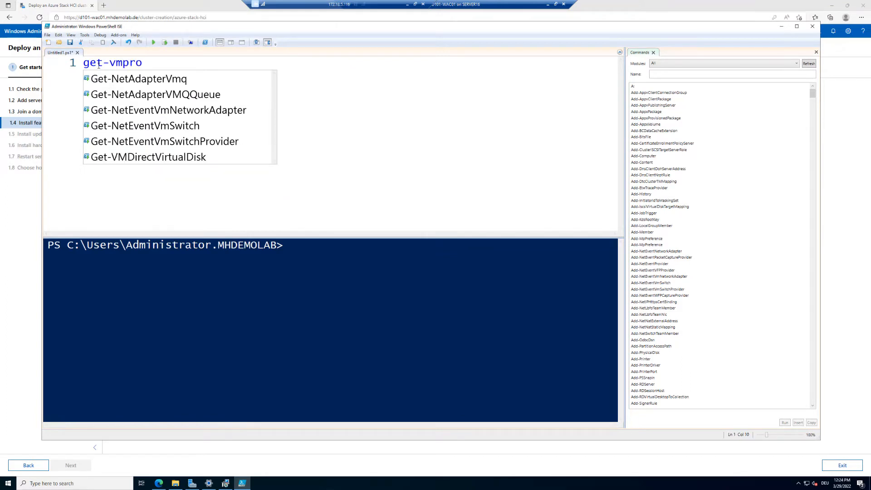
key("BackSpace")
key("BackSpace")
key("BackSpace")
key("BackSpace")
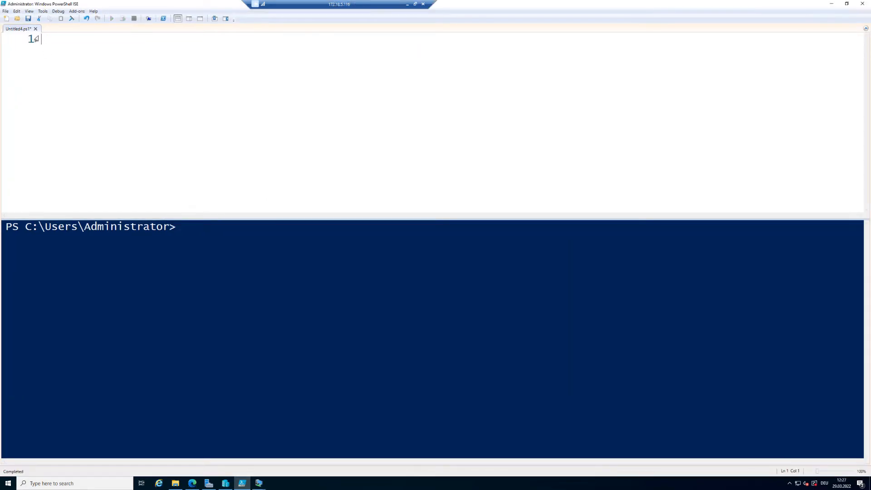
- In the Hyper-V host's PowerShell ISE, write and run the script "Get-VMProcessor -VMName D101-ASHCI01 | FL"
type("get-VMP")
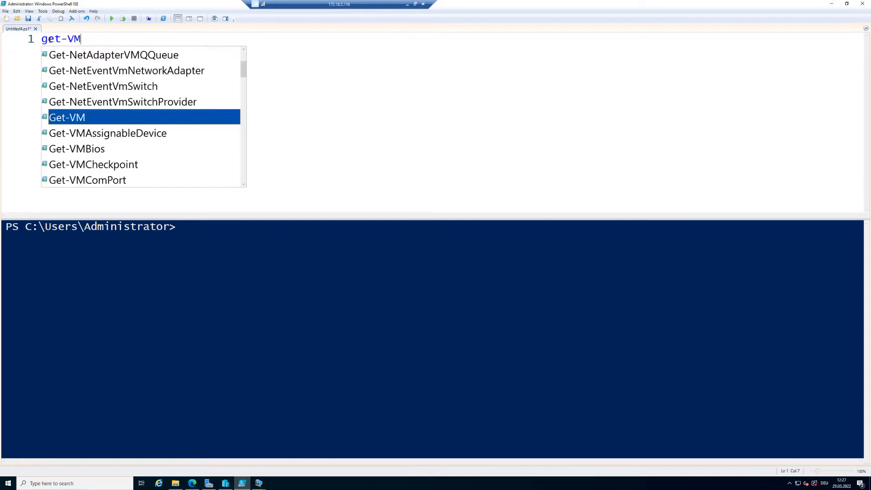
key("Down")
key("Down")
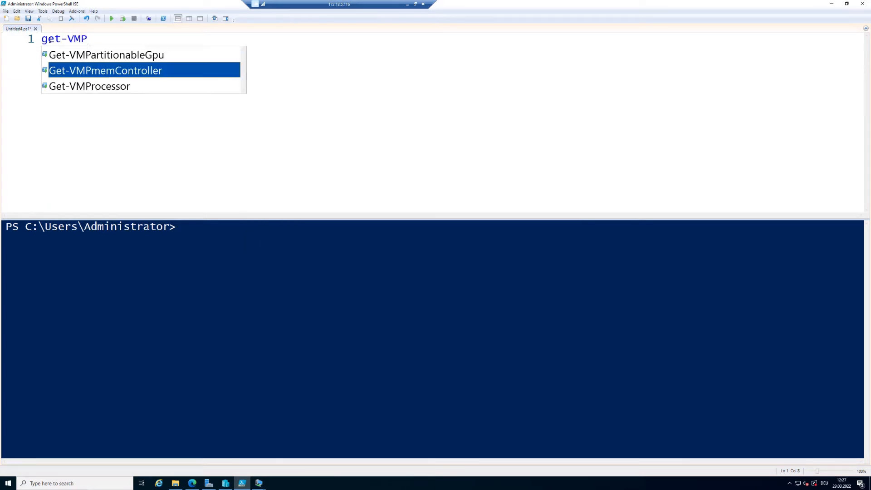
key("Return")
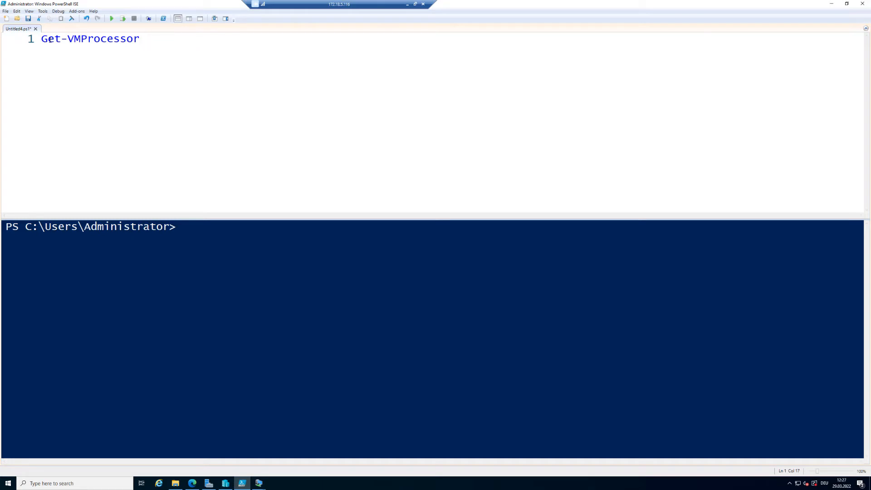
type("-VM")
key("Down")
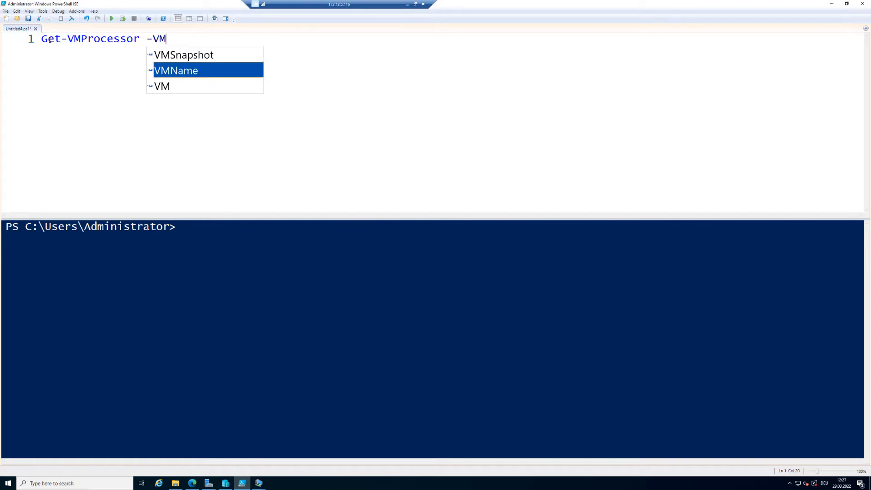
key("Return")
type("D101-")
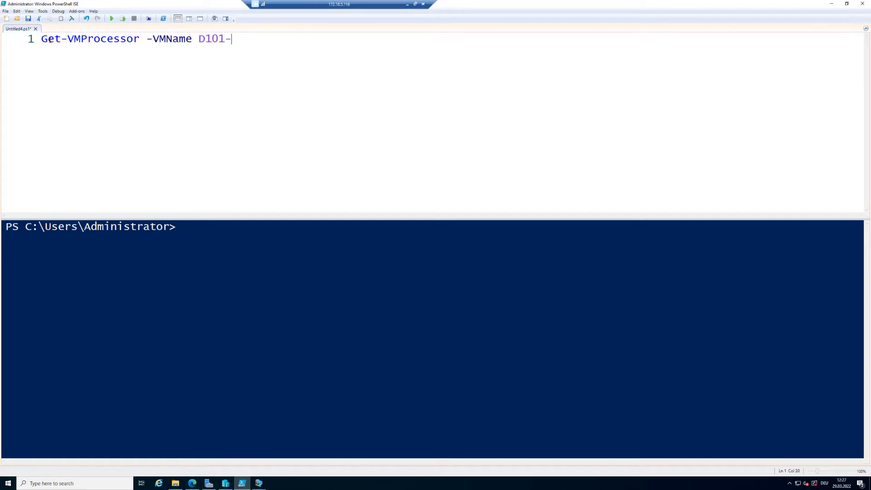
type("ASHCI01 | FL")
left_click(113, 19)
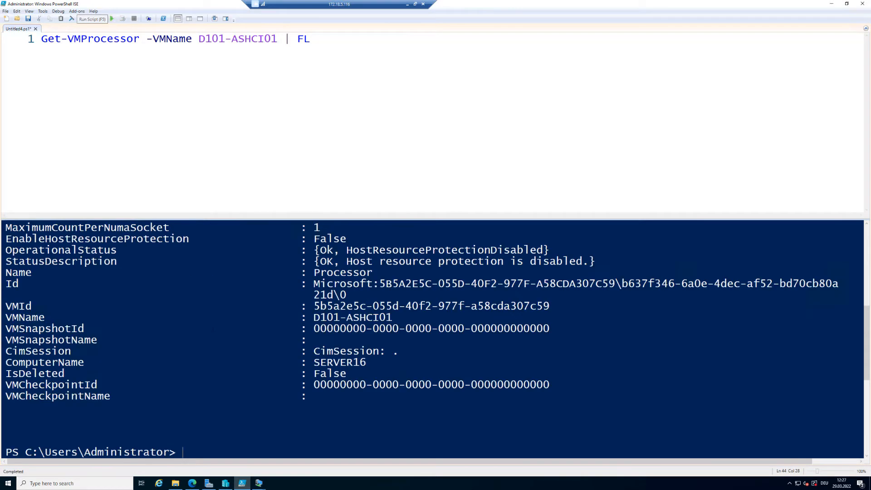
- Examine the processor output for D101-ASHCI01 and highlight its ExposeVirtualizationExtensions line
scroll(436, 340, "up", 7)
scroll(435, 337, "down", 1)
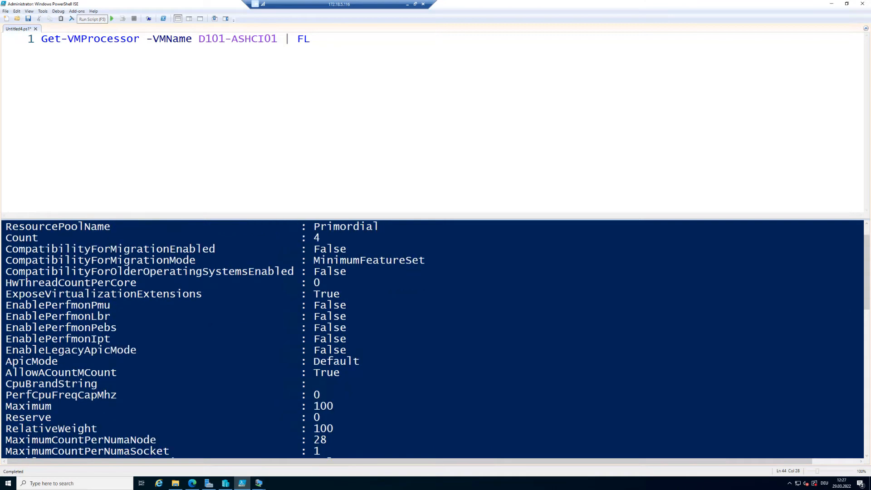
scroll(15, 294, "down", 8)
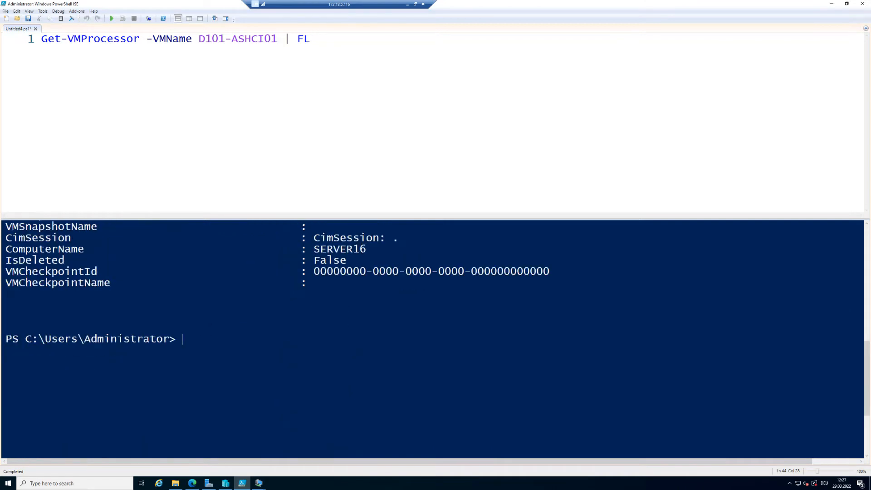
scroll(435, 340, "up", 10)
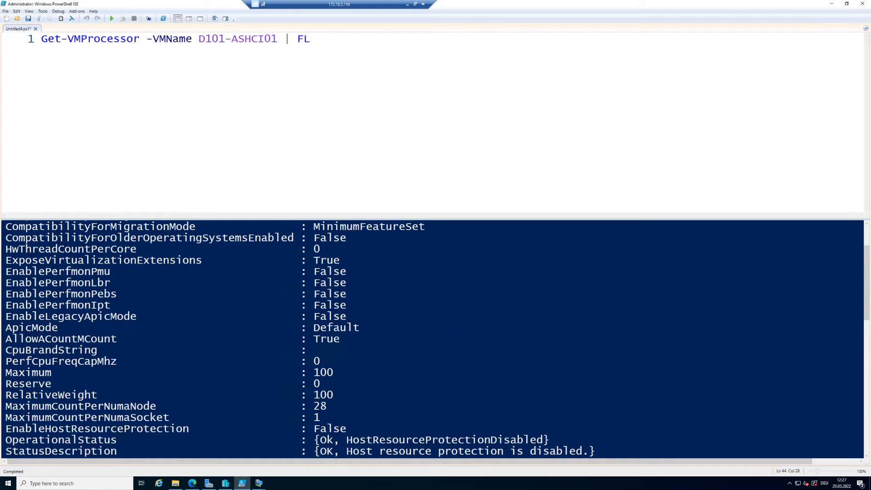
left_click_drag(5, 294, 340, 294)
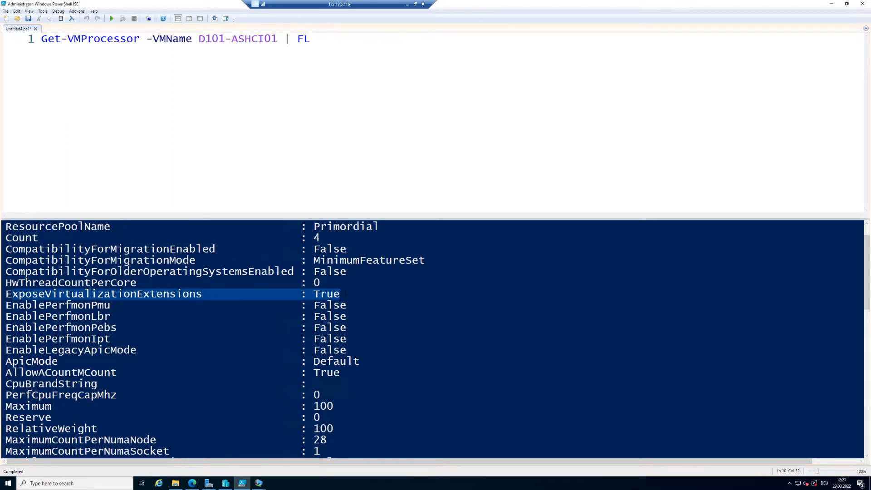
- Switch back to the D101-WAC01 virtual machine and open the Windows Admin Center home page in a new browser tab
mouse_move(259, 484)
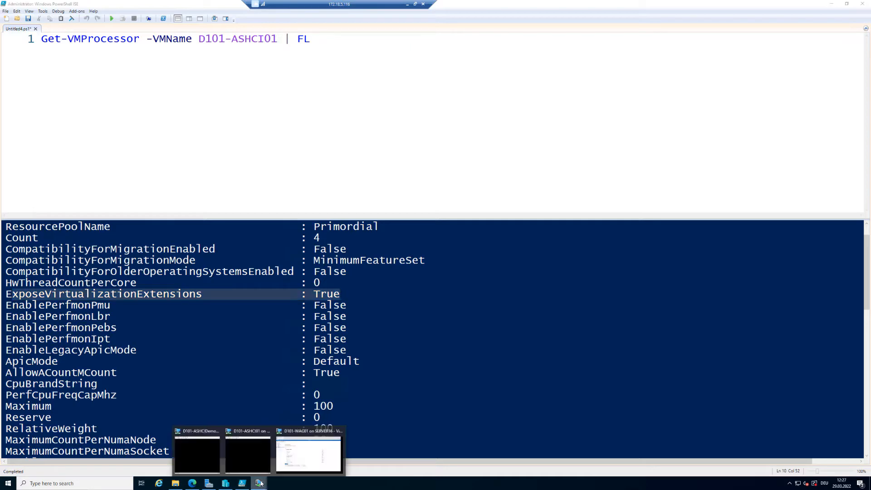
left_click(309, 457)
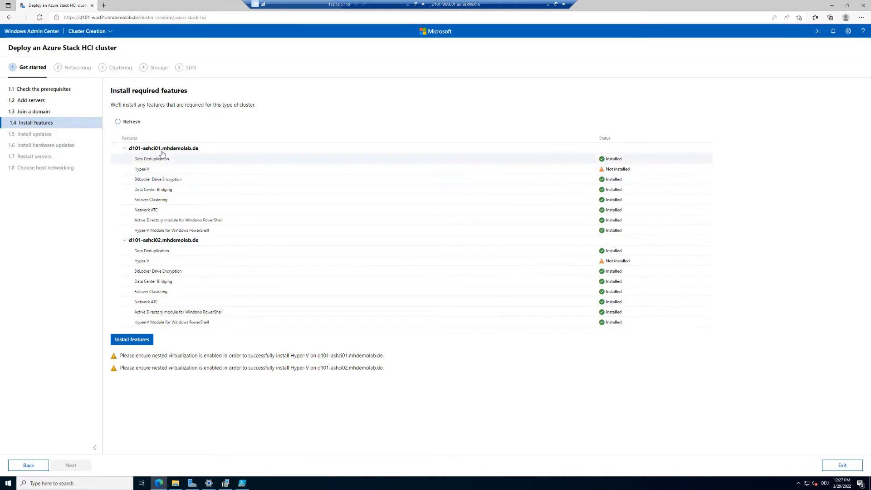
right_click(27, 35)
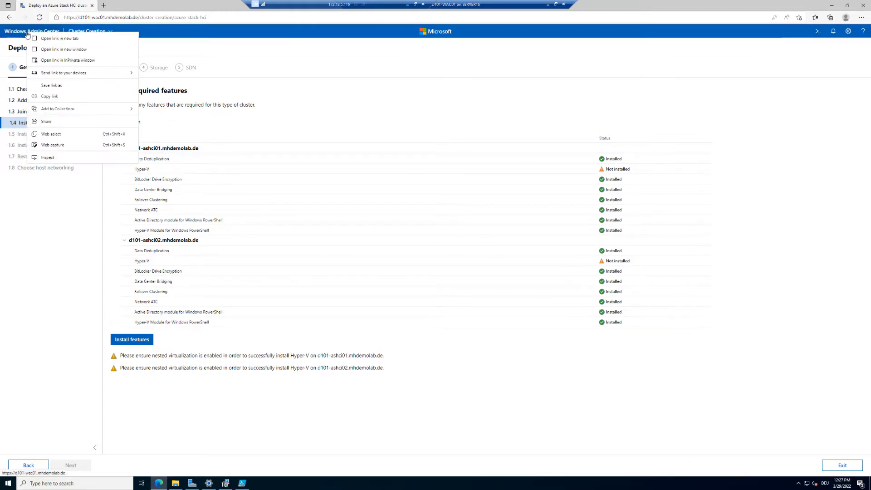
left_click(44, 39)
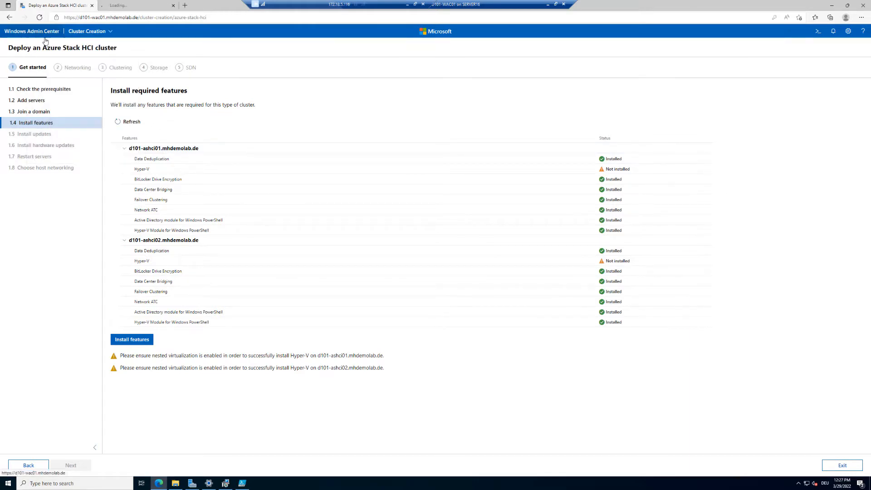
left_click(128, 5)
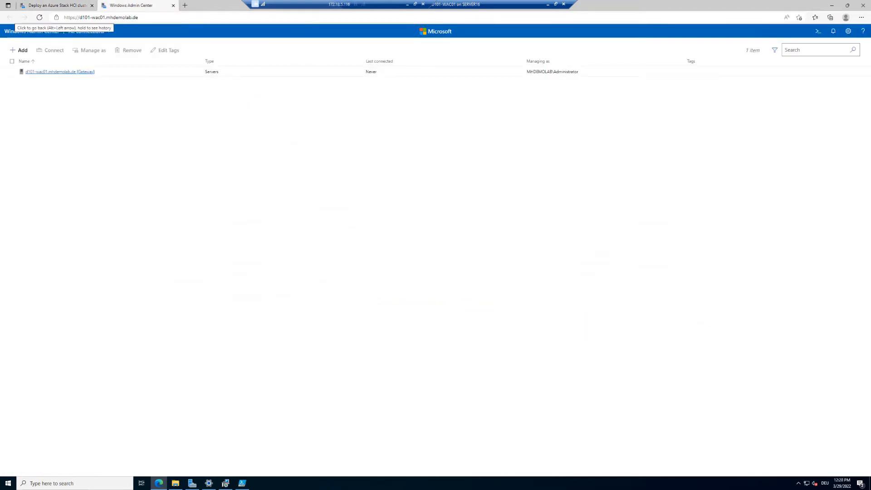
- Start adding a server connection and enter D101-ASHCI01 as the server name
left_click(22, 51)
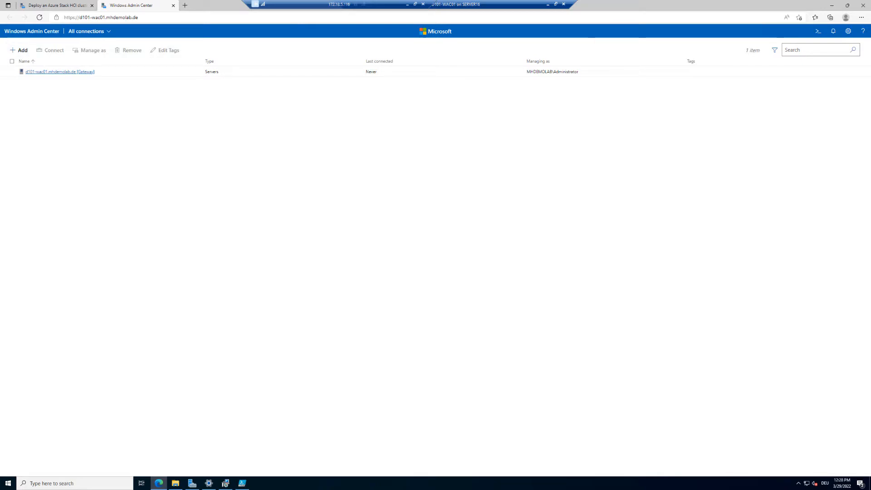
left_click(19, 51)
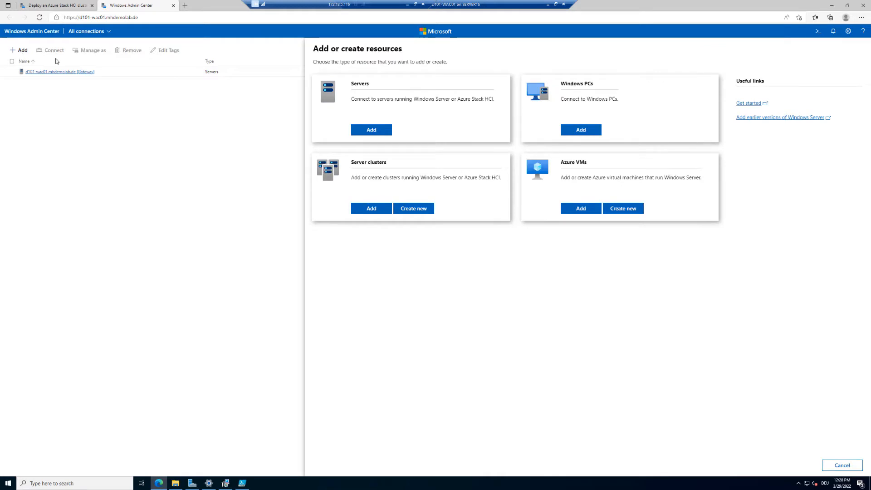
left_click(378, 131)
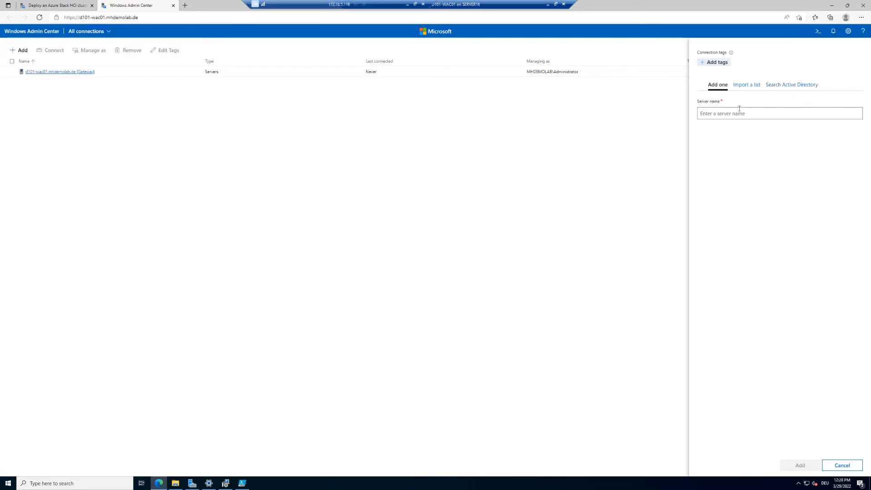
type("D101-ASHCI01")
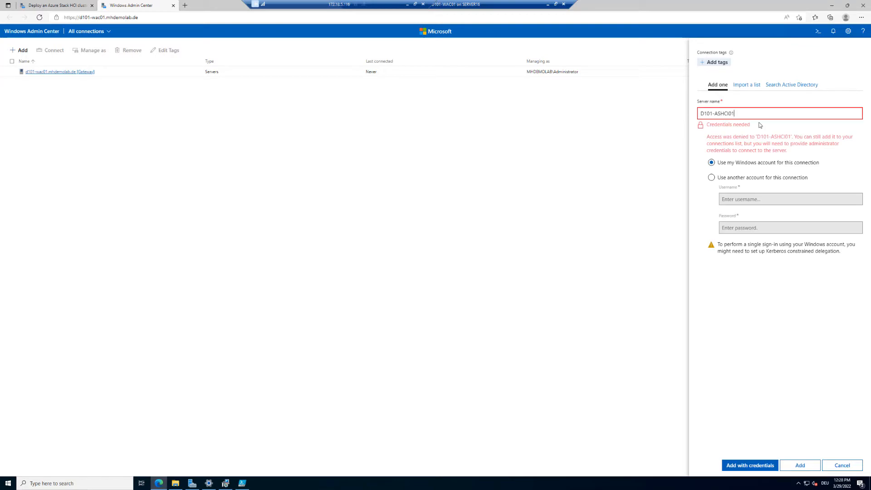
- Use another account for the connection, entering the domain administrator's username and account password, and submit the credentials
left_click(731, 179)
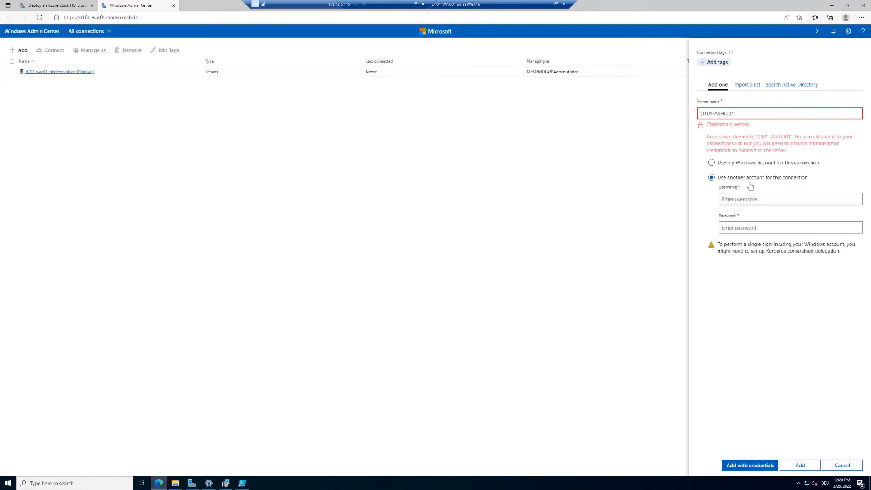
type("mhdemolab\\administrator")
key("Tab")
type("********")
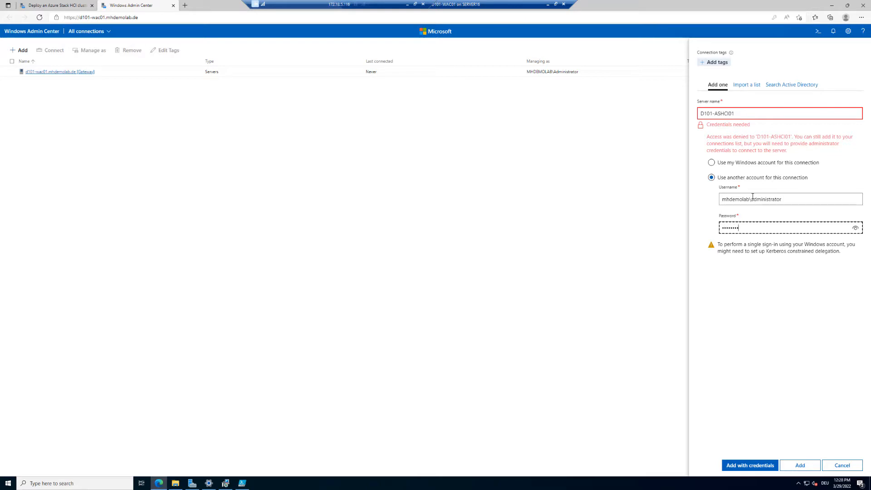
left_click(763, 463)
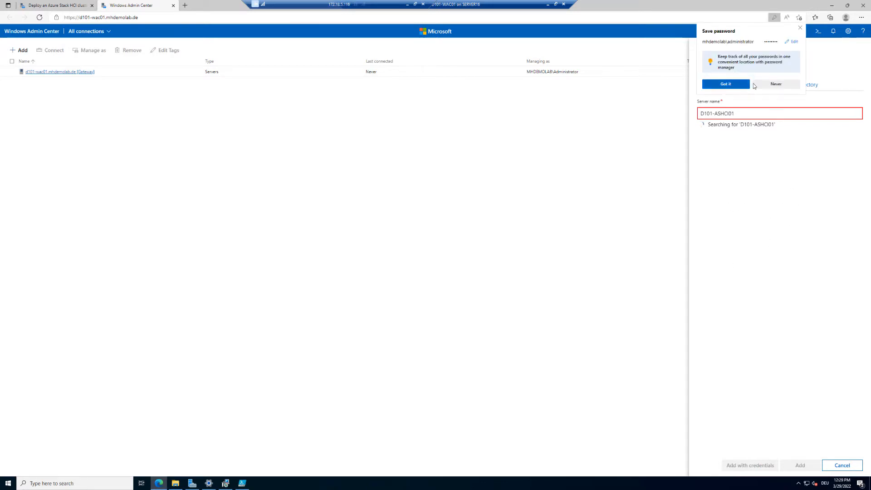
- Acknowledge the browser's password notice, add D101-ASHCI01 to the connections, and open its server overview
left_click(732, 84)
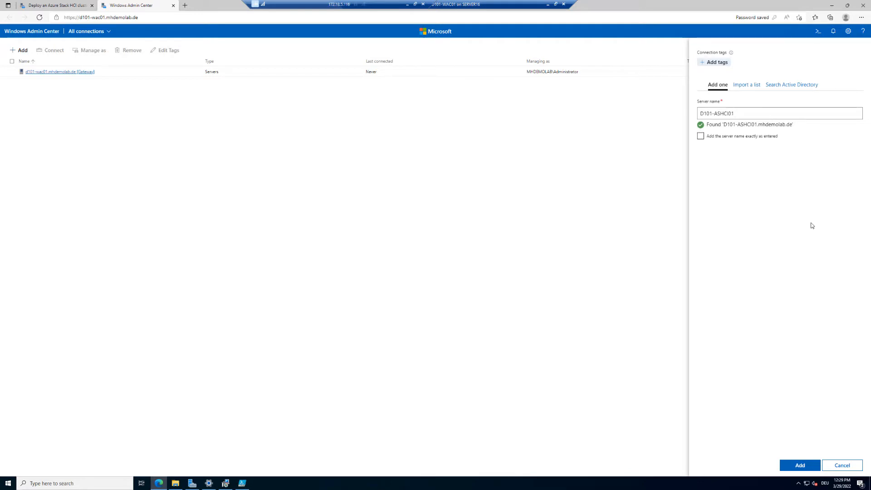
left_click(798, 465)
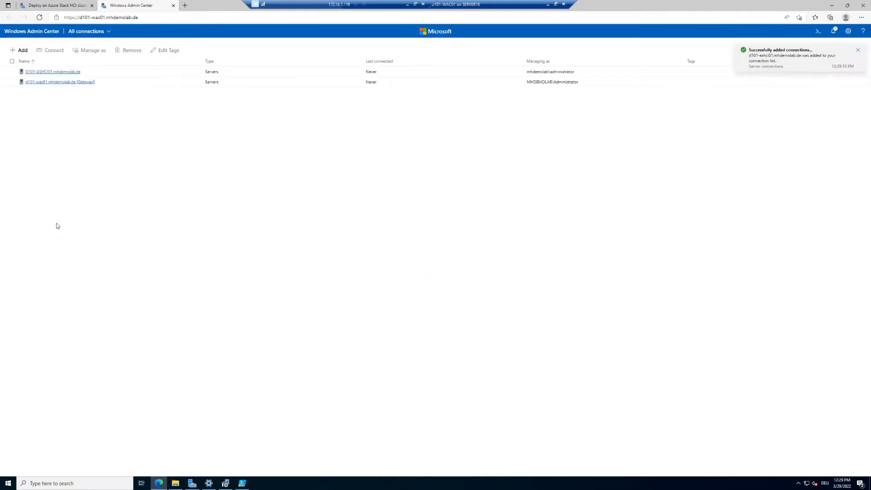
left_click(50, 73)
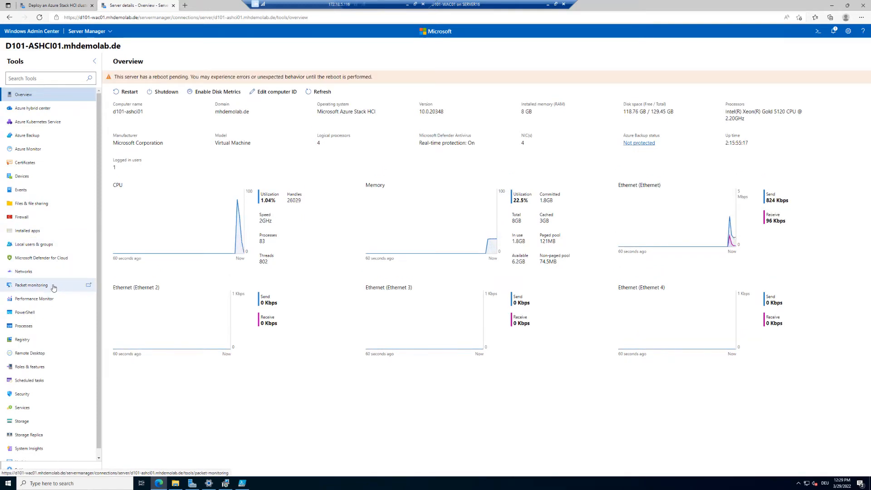
- Install the Hyper-V role on D101-ASHCI01, allowing the server to reboot automatically if required
left_click(26, 370)
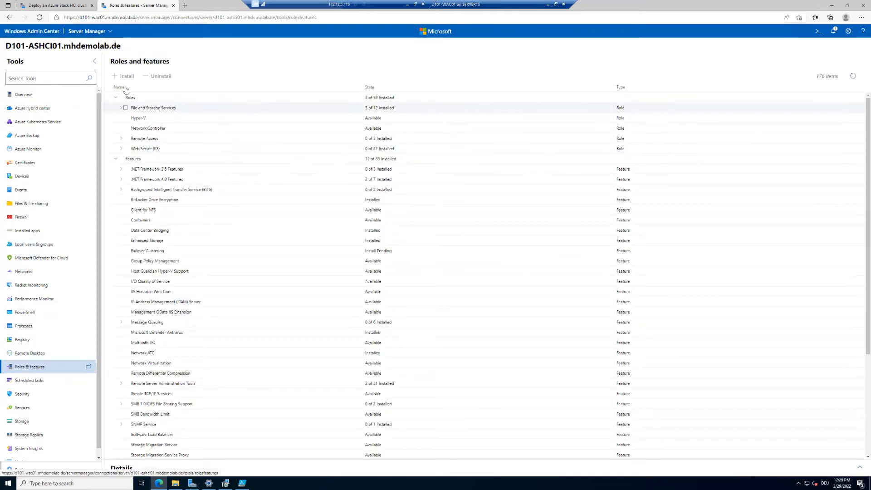
scroll(210, 272, "down", 3)
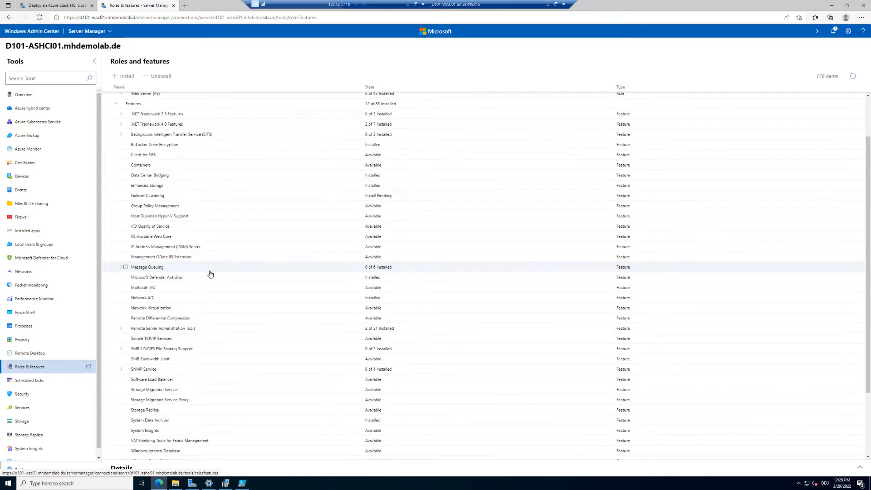
scroll(210, 273, "up", 3)
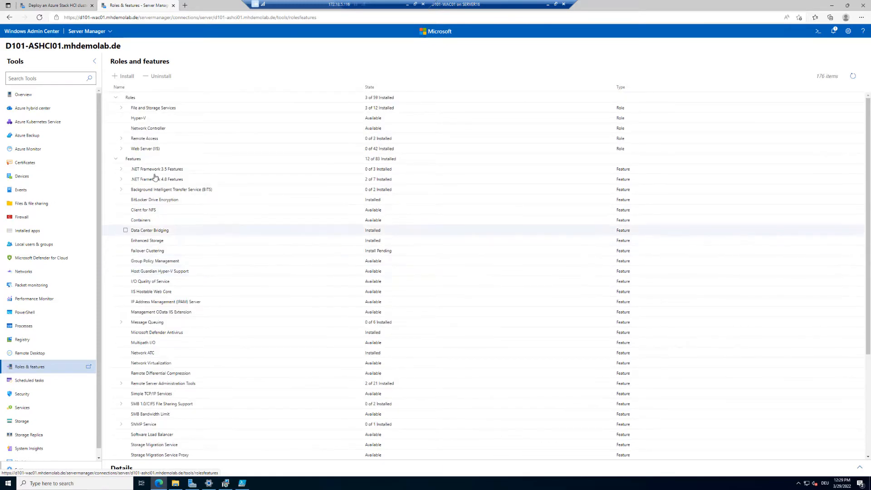
left_click(126, 119)
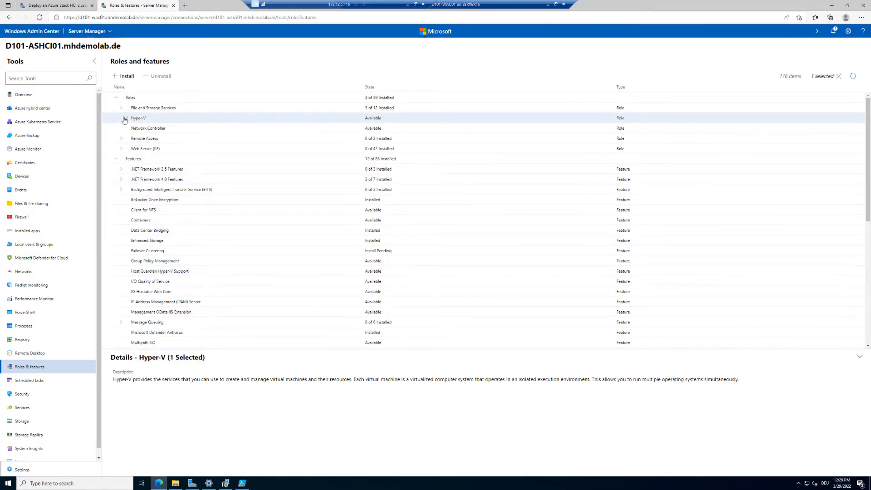
left_click(122, 76)
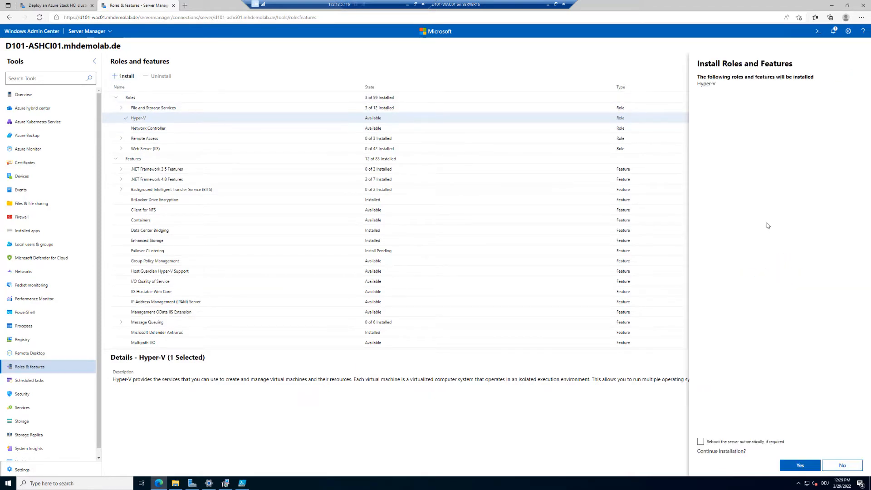
left_click(718, 443)
left_click(800, 465)
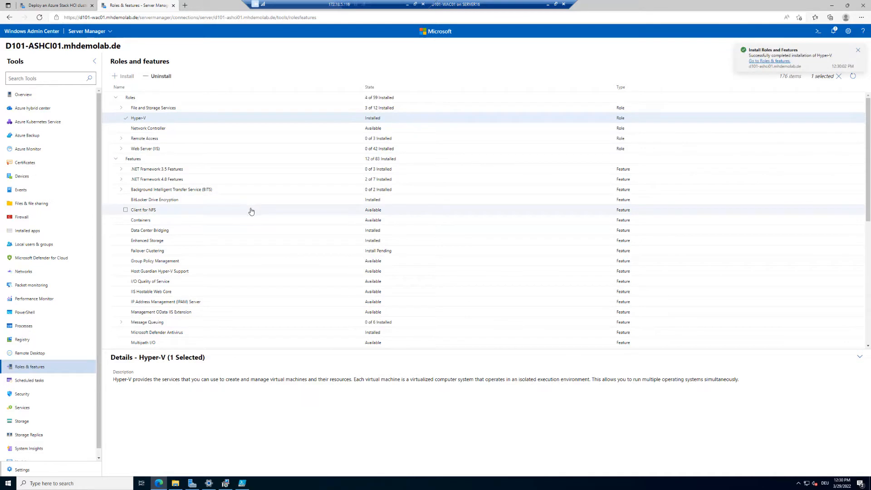
- Return to all connections and start adding a server connection with the server name D101-ASHCI02
left_click(30, 32)
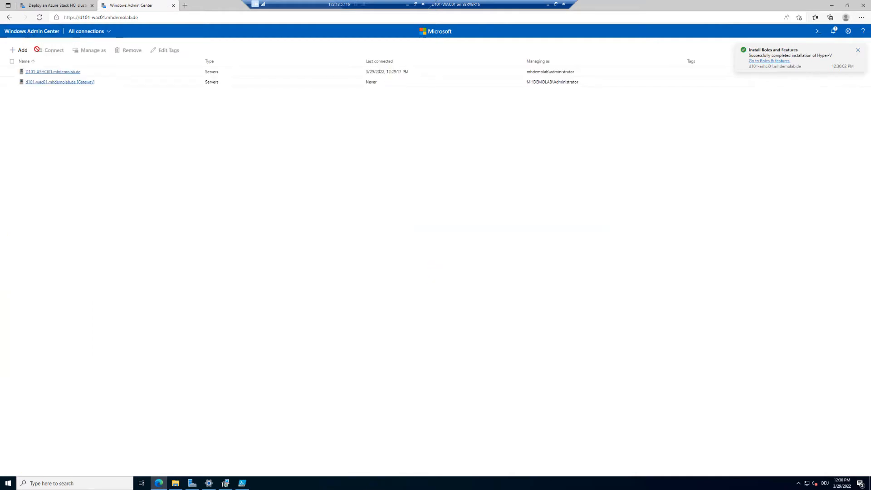
left_click(20, 51)
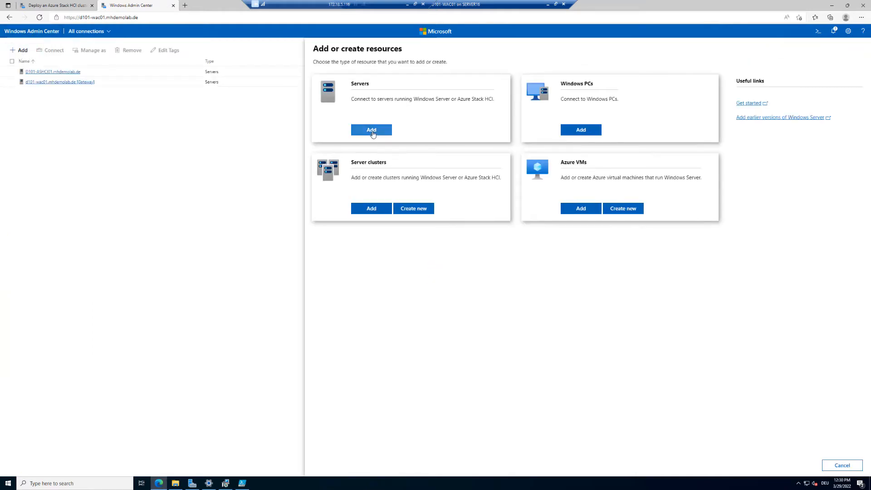
left_click(371, 130)
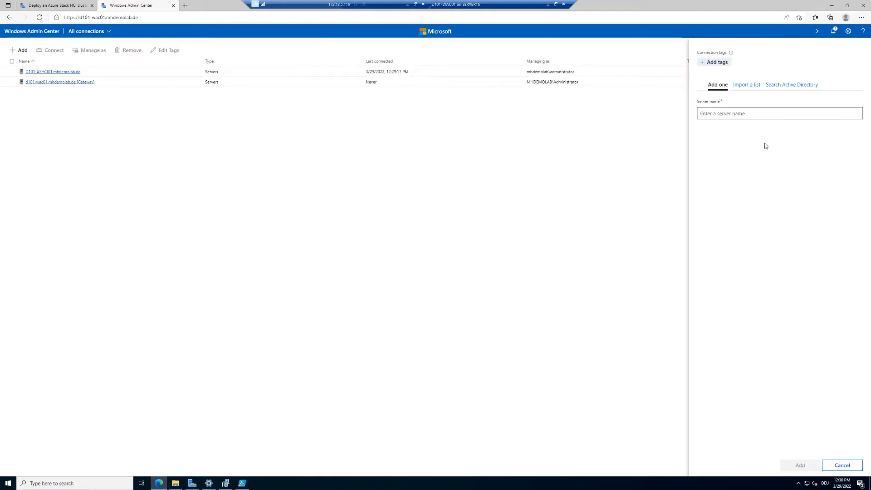
type("D101-ASHCI02")
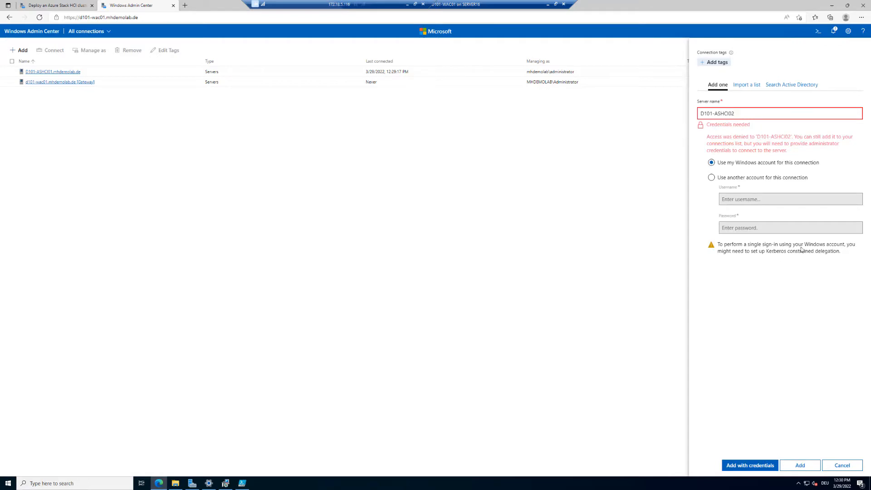
- Use another account for the connection, fill in the saved domain administrator username and password, and add D101-ASHCI02 with these credentials
left_click(762, 178)
left_click(759, 198)
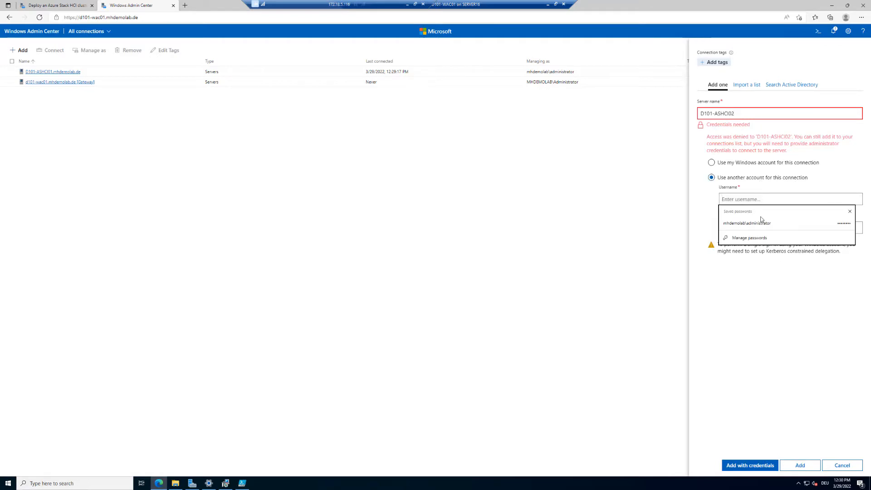
left_click(762, 220)
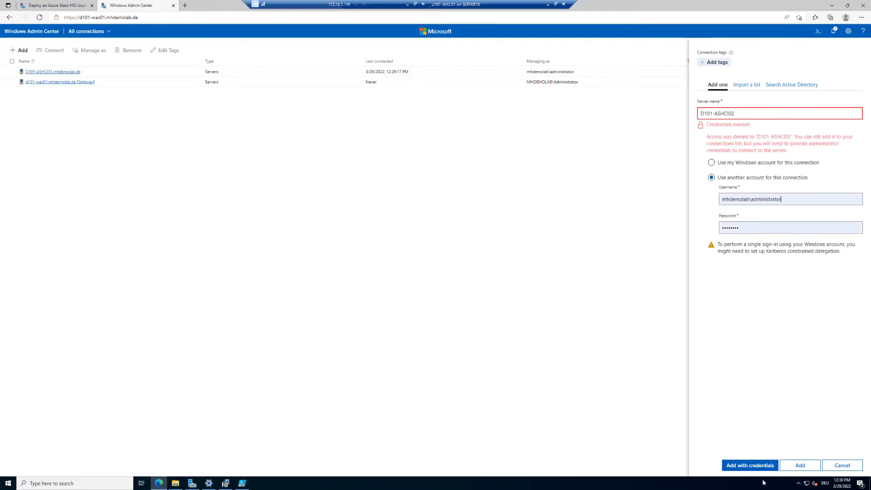
left_click(755, 465)
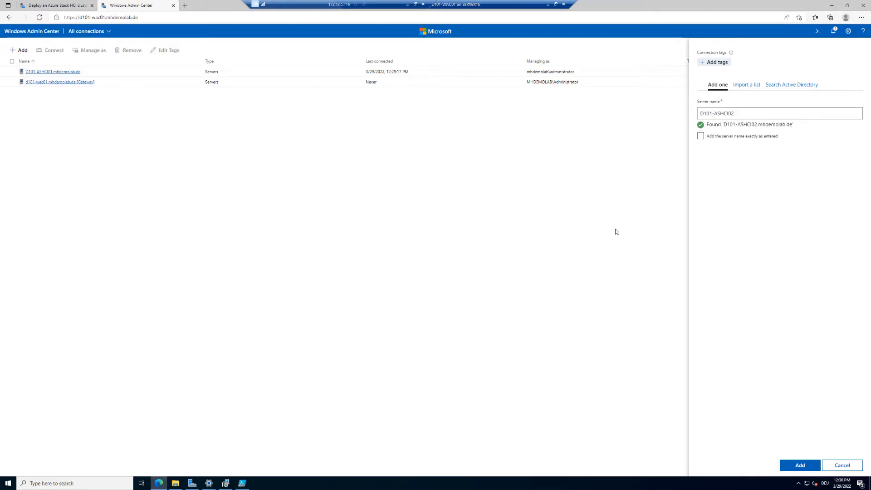
left_click(808, 470)
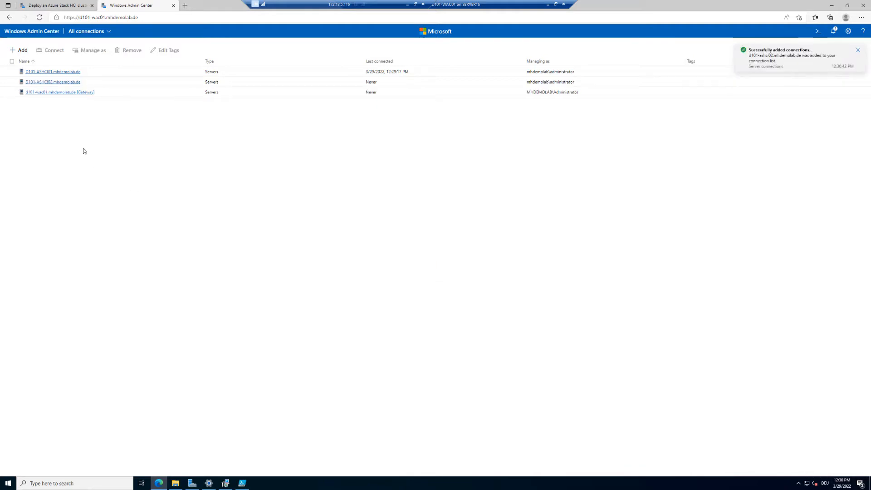
- Connect to D101-ASHCI02 and install its Hyper-V role, allowing an automatic reboot if required
left_click(52, 83)
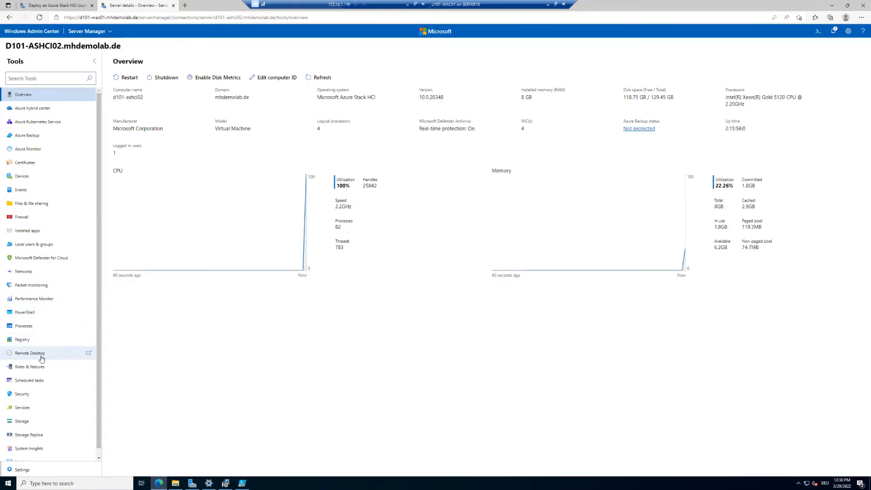
left_click(31, 368)
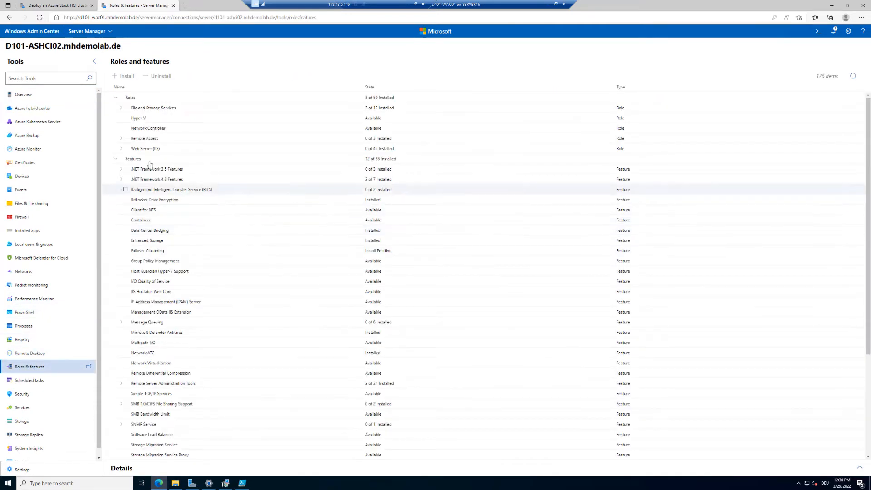
left_click(126, 119)
left_click(124, 76)
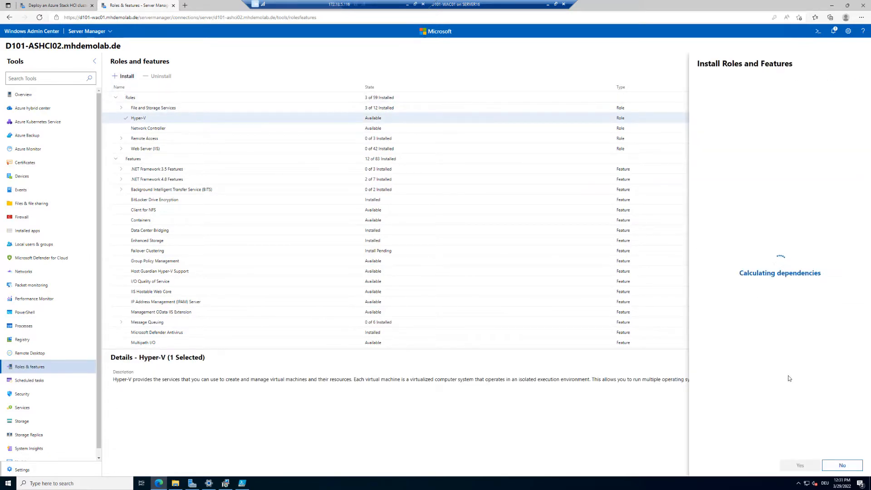
left_click(726, 442)
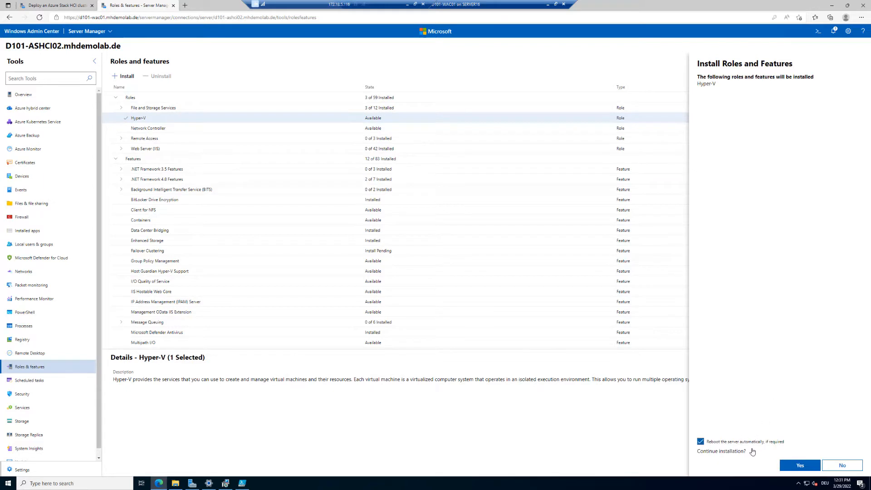
left_click(801, 467)
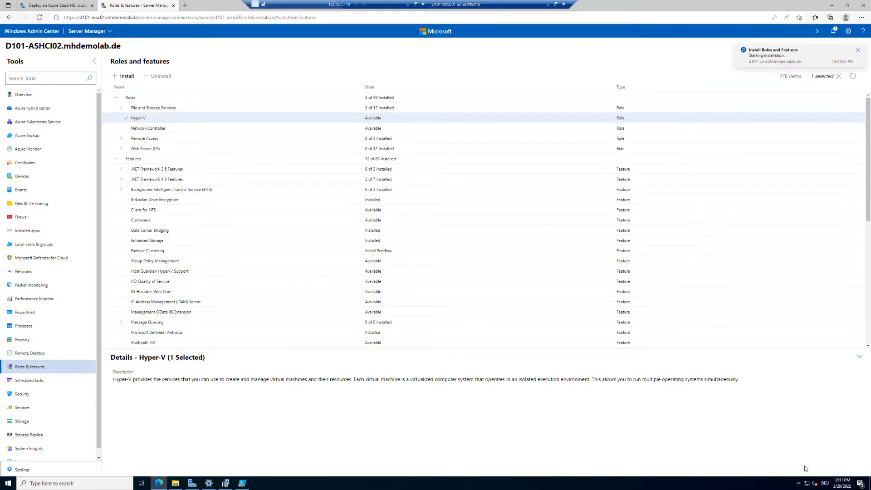
- Refresh the required features in the cluster deployment wizard and check the Hyper-V state on D101-ASHCI02
left_click(43, 4)
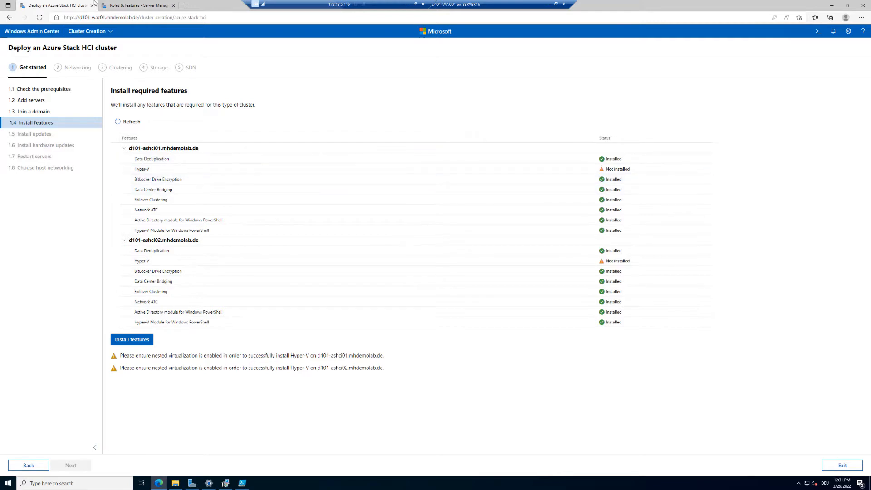
left_click(114, 4)
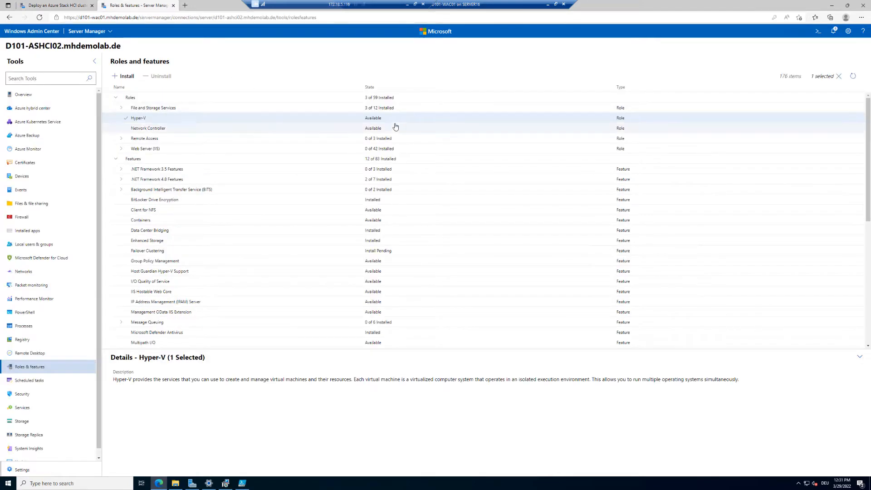
left_click(50, 6)
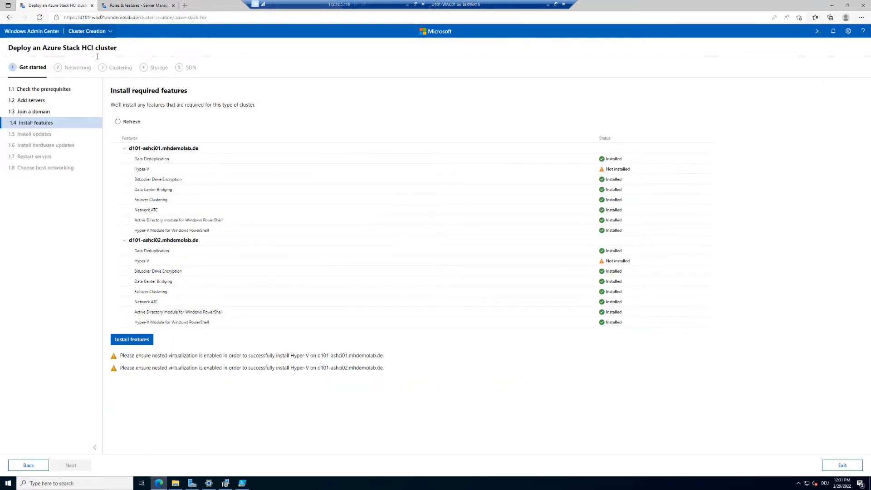
left_click(131, 122)
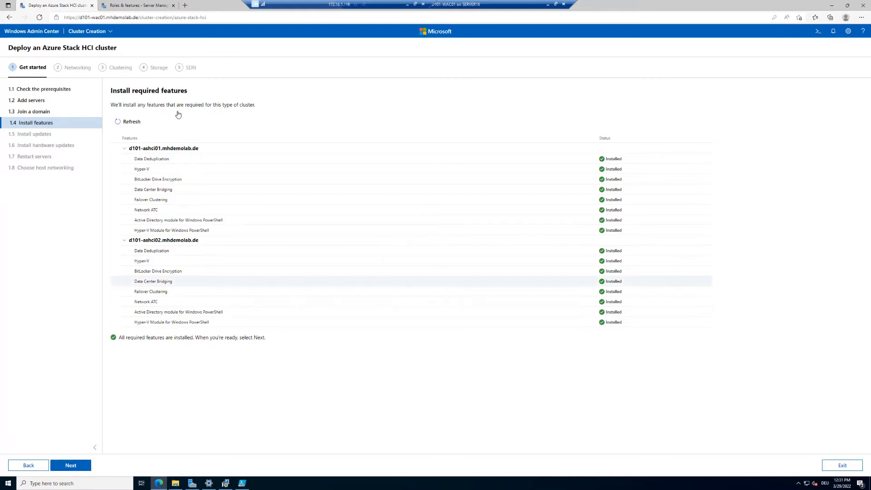
left_click(127, 4)
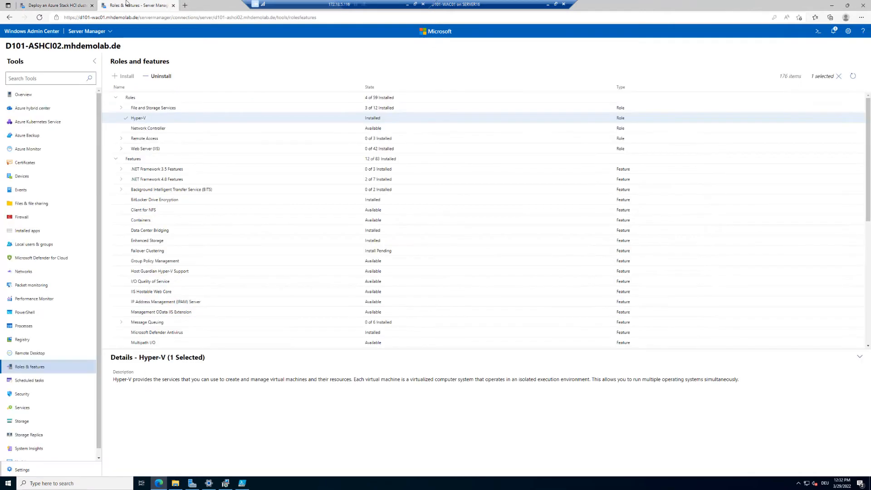
left_click(72, 3)
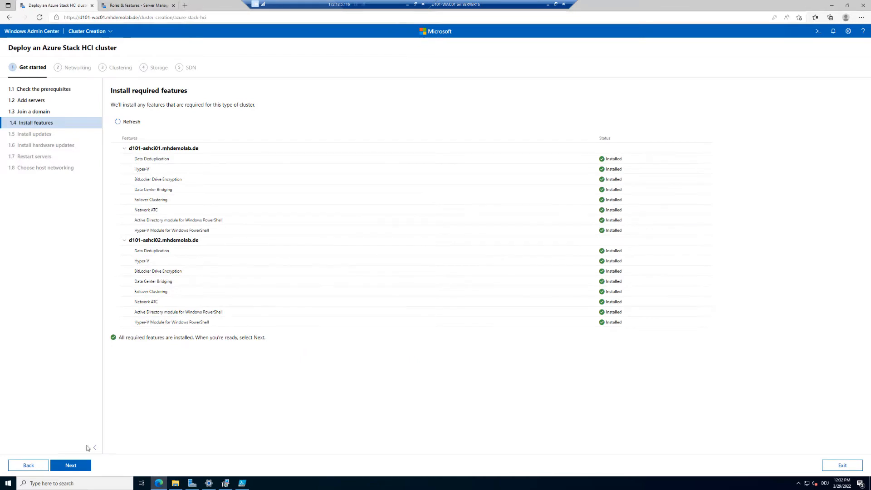
- Advance the wizard to the operating system updates and expand the available updates for both servers
left_click(70, 465)
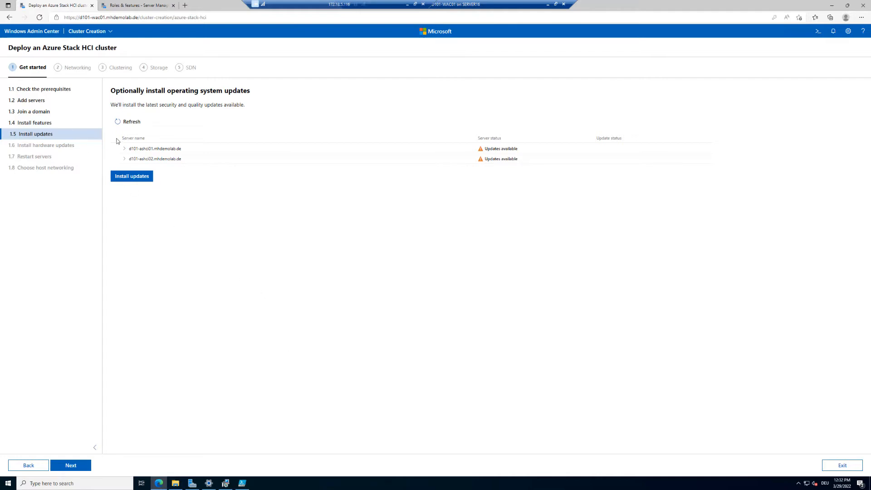
left_click(127, 149)
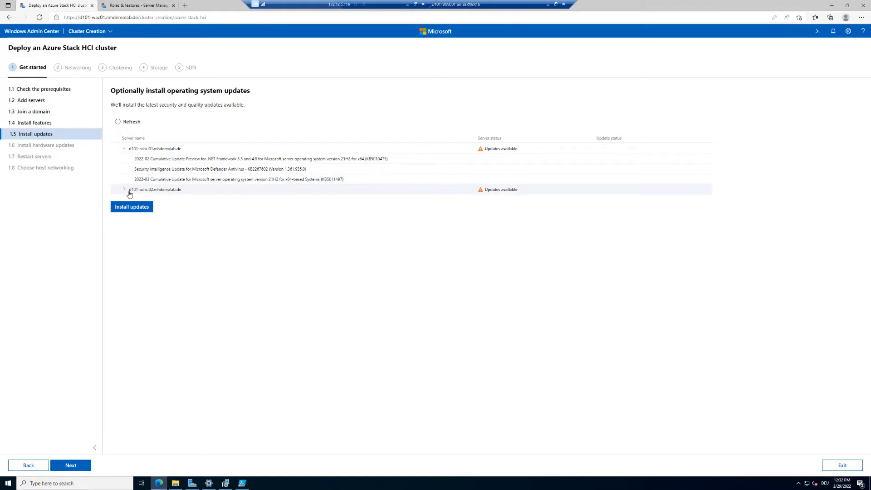
left_click(125, 190)
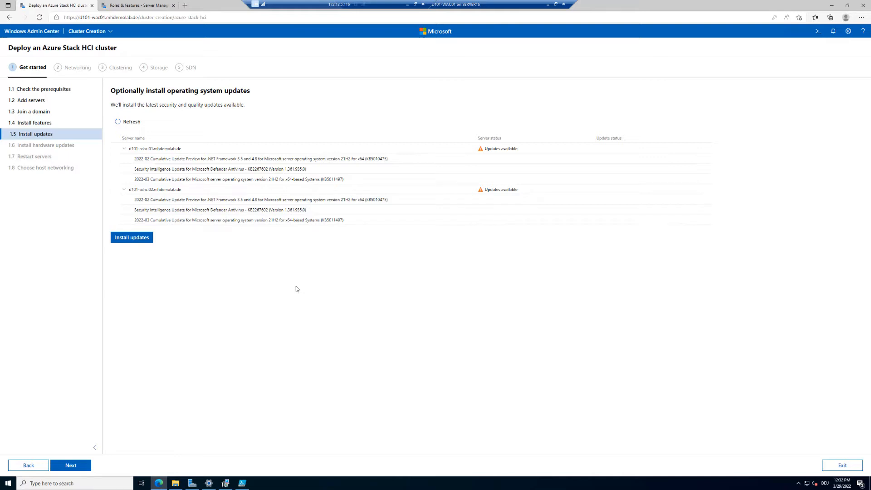
- Skip the operating system and hardware updates and restart both cluster servers
left_click(74, 463)
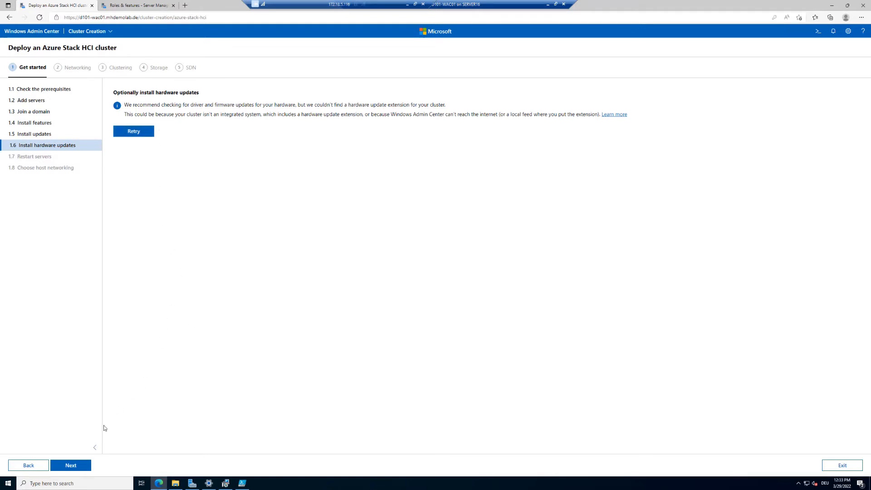
left_click(71, 466)
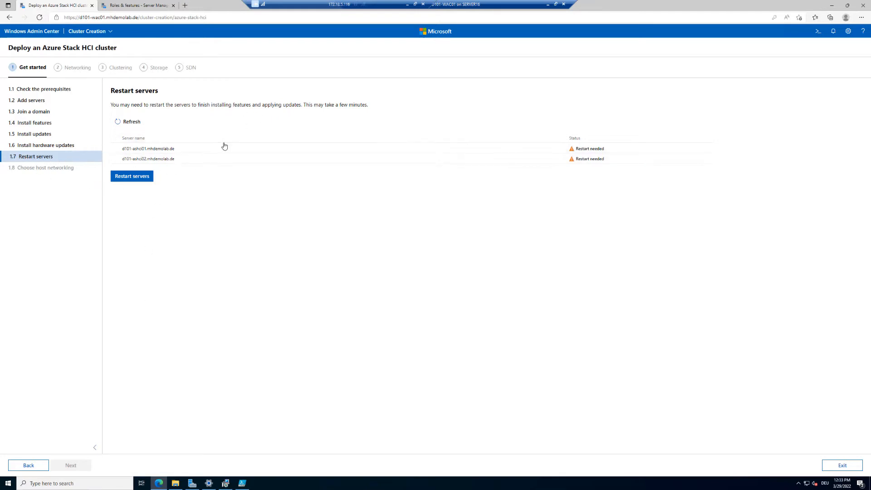
left_click(136, 181)
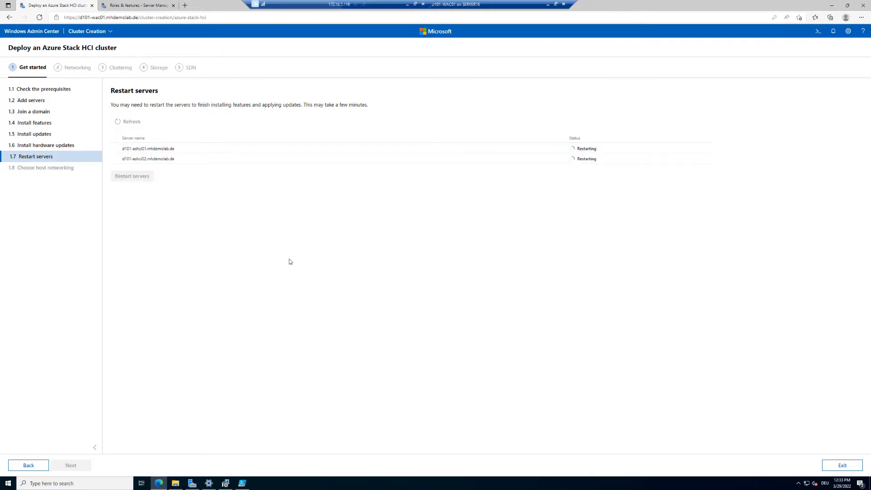
left_click(411, 487)
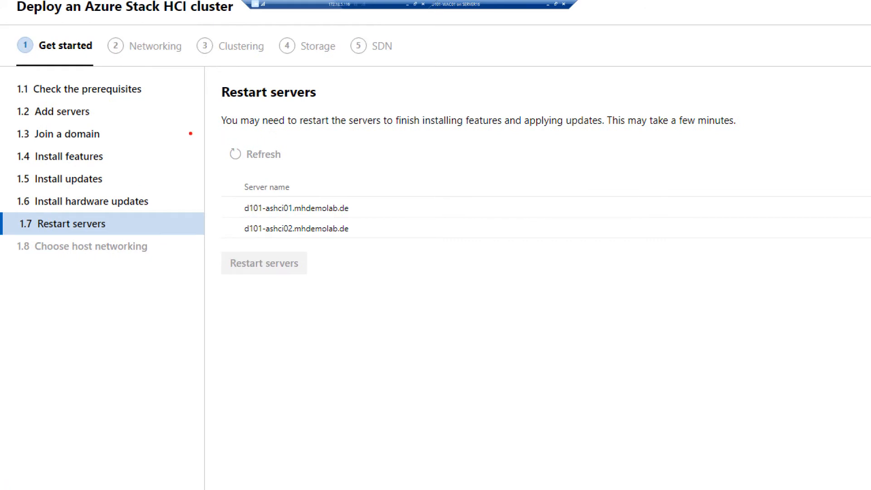
mouse_move(208, 133)
left_mouse_down()
mouse_move(378, 238)
mouse_move(428, 249)
left_mouse_up()
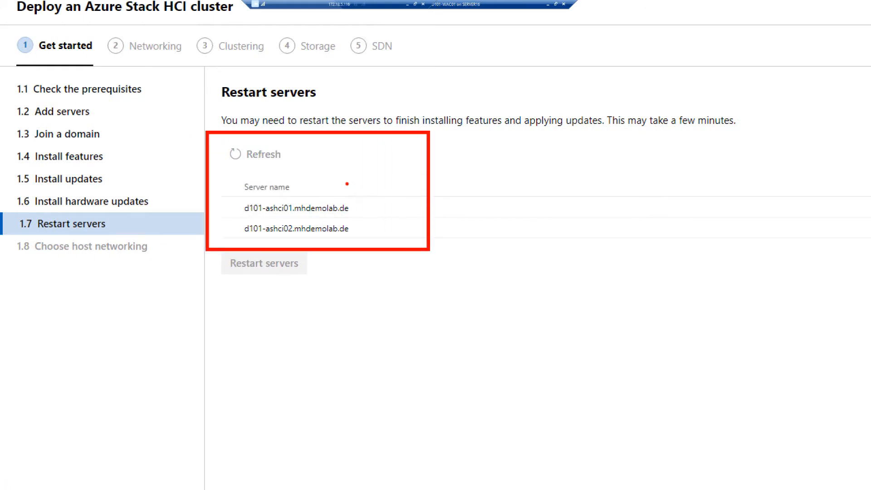
left_click_drag(277, 274, 299, 336)
left_click_drag(806, 162, 870, 272)
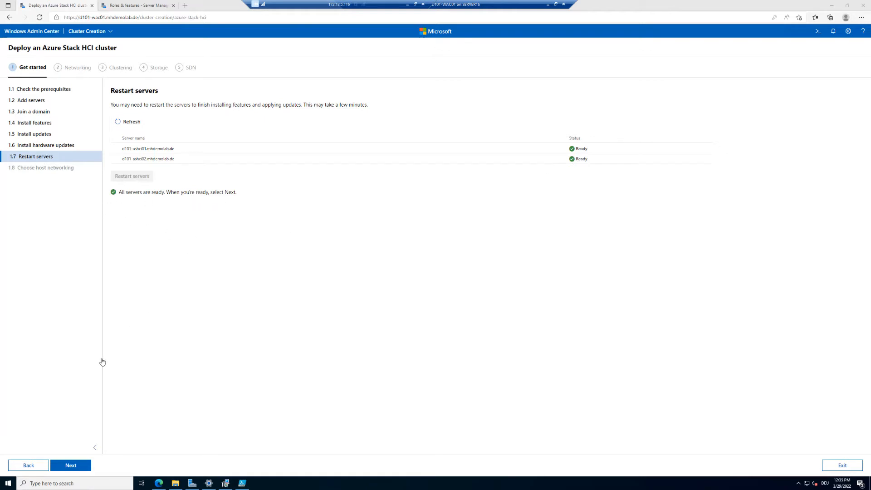
- Continue the cluster deployment wizard from the server restart to the host networking choice
left_click(78, 472)
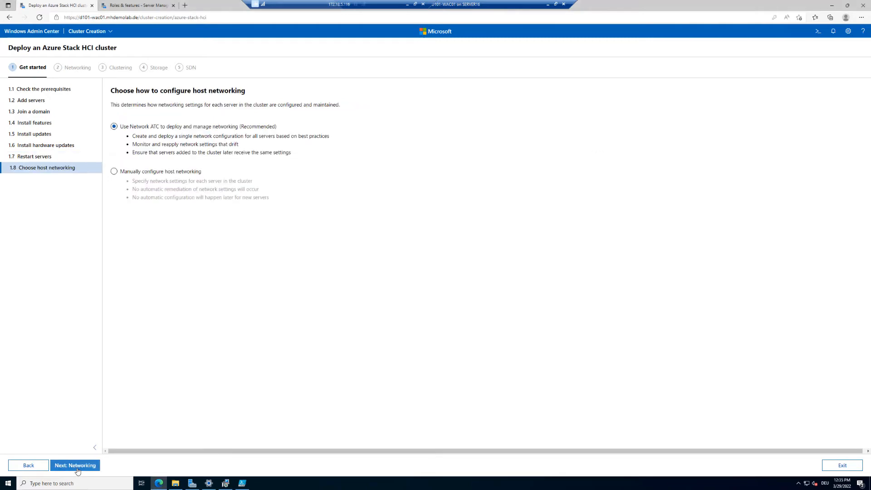
left_click(285, 486)
key("ctrl+1")
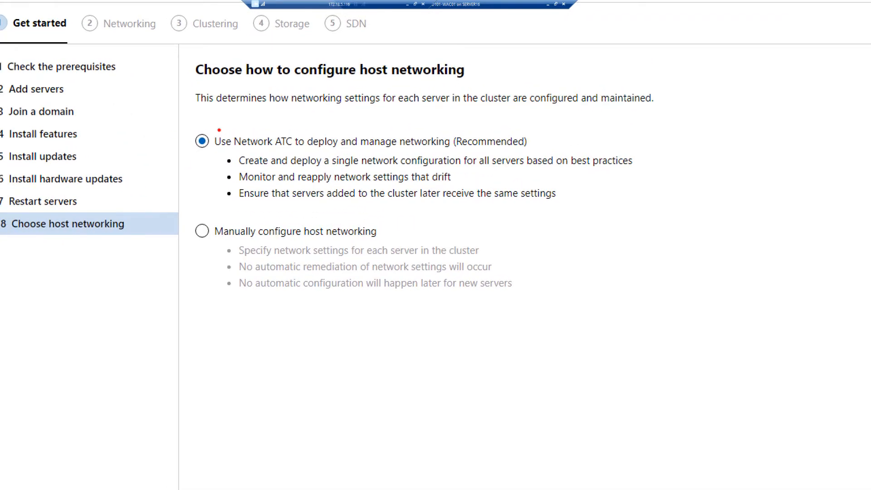
mouse_move(189, 119)
left_mouse_down()
mouse_move(311, 161)
mouse_move(431, 186)
mouse_move(595, 214)
mouse_move(662, 209)
left_mouse_up()
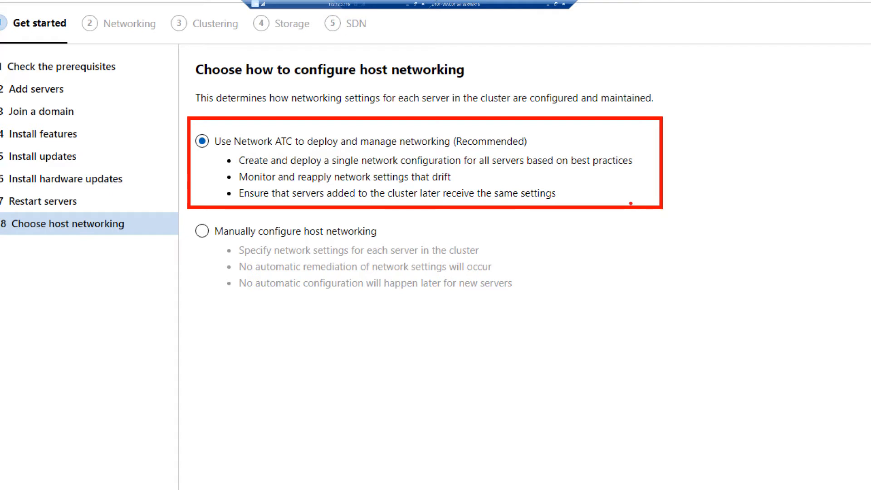
left_click_drag(435, 202, 562, 198)
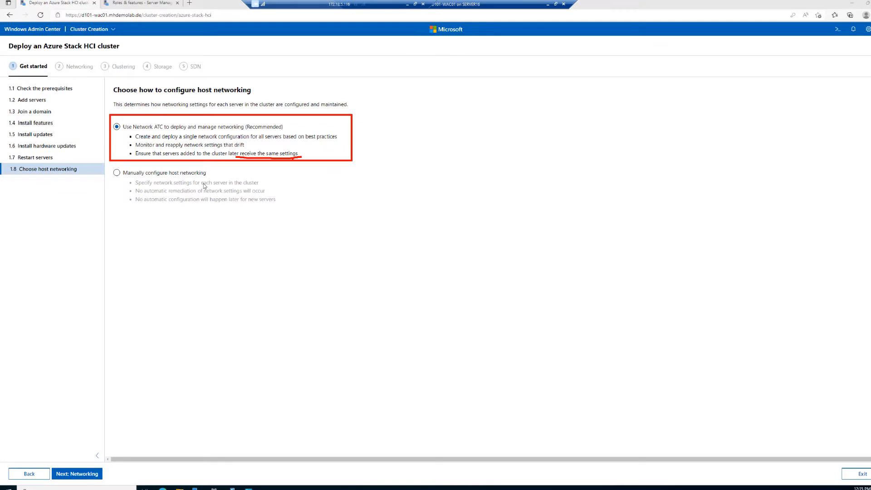
- Choose to manually configure host networking and advance the wizard to the network adapter check
left_click(122, 173)
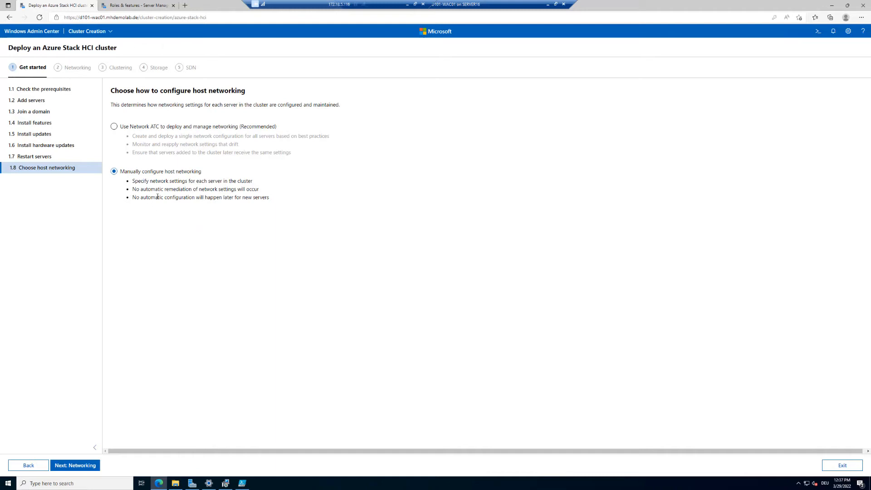
left_click_drag(187, 195, 266, 198)
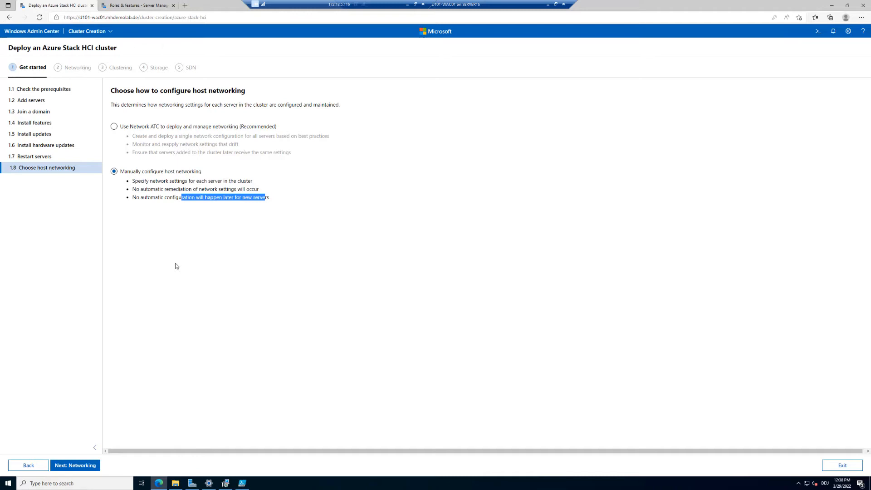
left_click(77, 470)
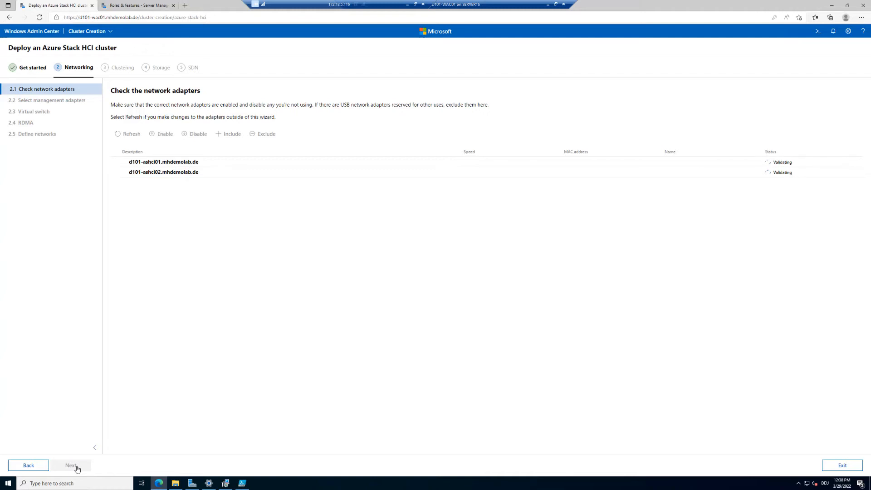
left_click(343, 484)
key("super+plus")
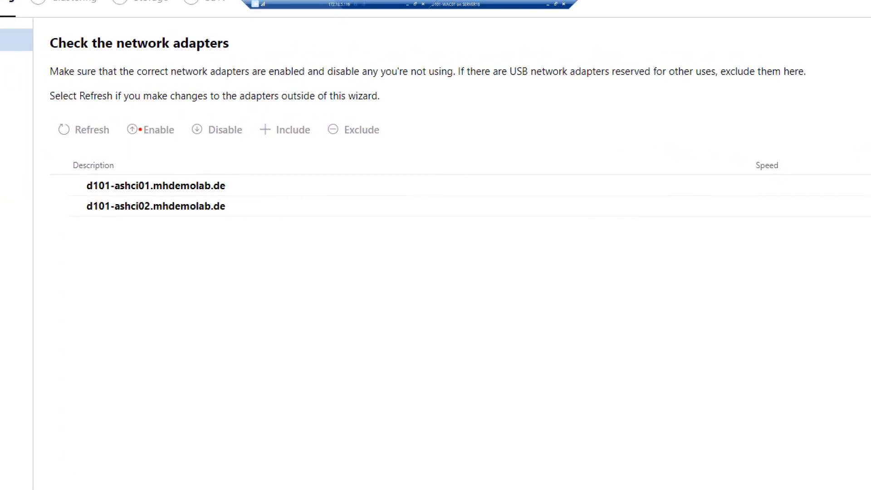
mouse_move(46, 109)
left_mouse_down()
mouse_move(64, 125)
mouse_move(120, 144)
left_mouse_up()
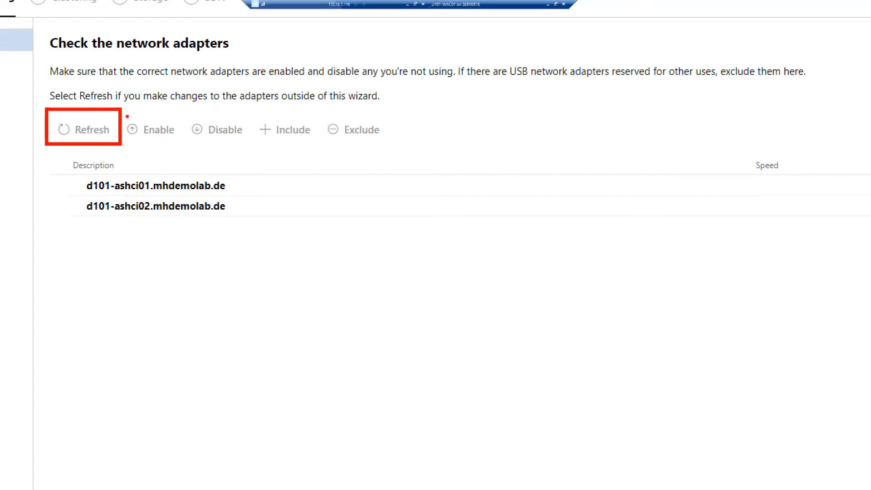
mouse_move(125, 114)
left_mouse_down()
mouse_move(148, 144)
mouse_move(250, 144)
left_mouse_up()
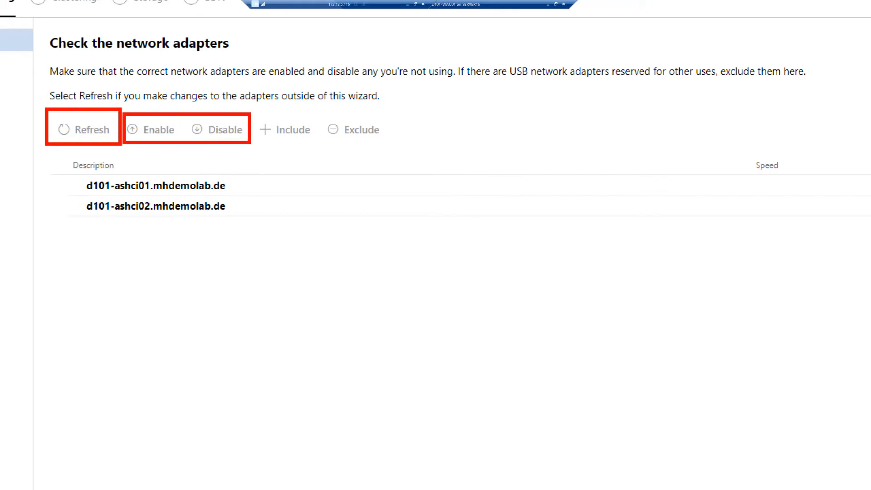
left_click_drag(253, 114, 408, 145)
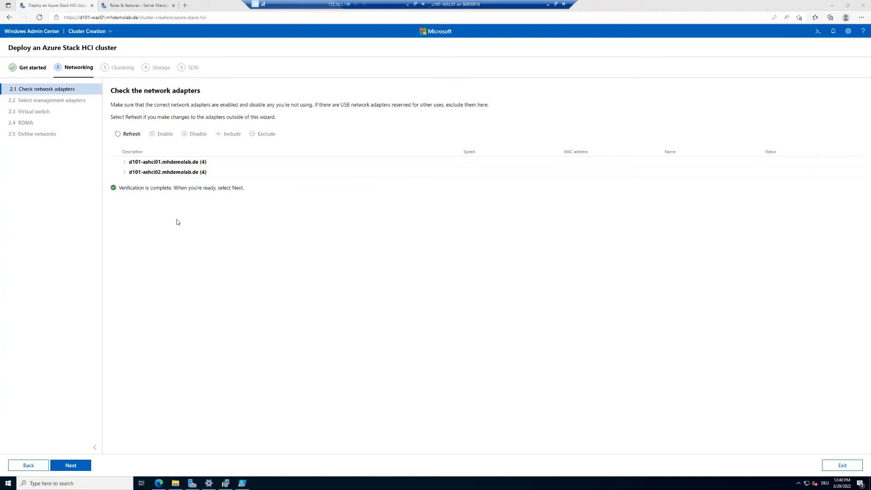
- Expand the network adapters of both servers for review and continue to the management adapter selection
left_click(124, 162)
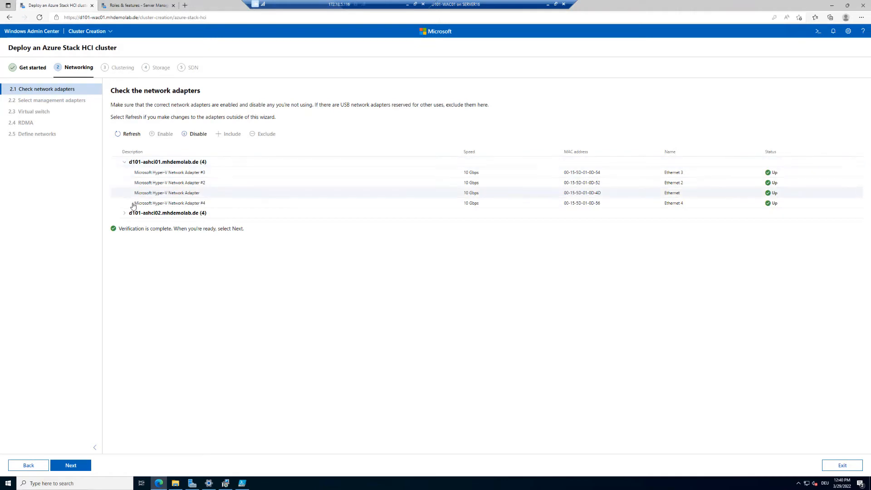
left_click(125, 214)
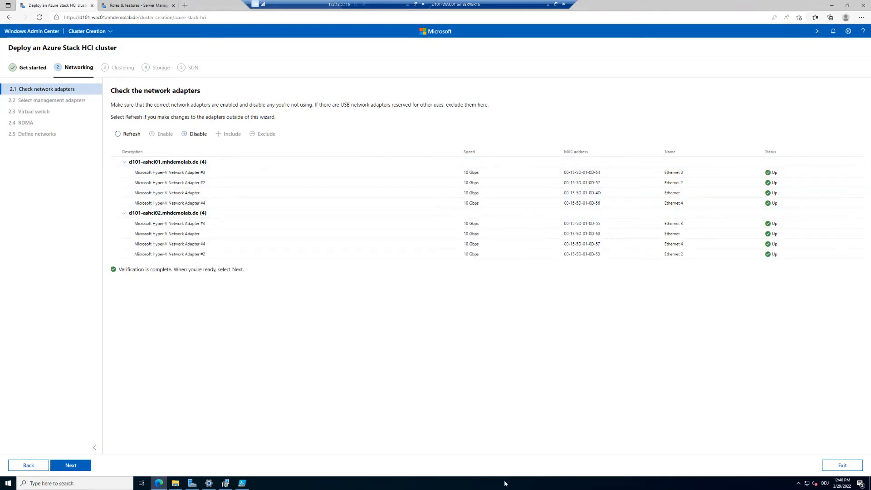
left_click(517, 488)
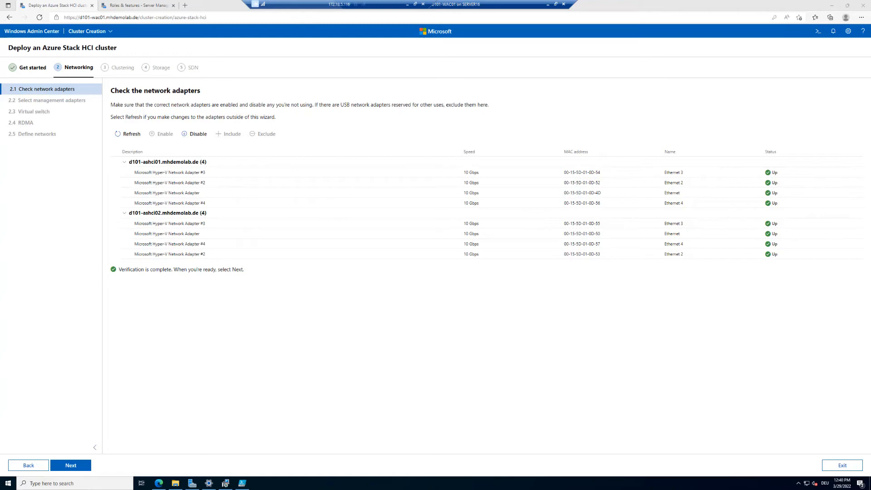
left_click(76, 466)
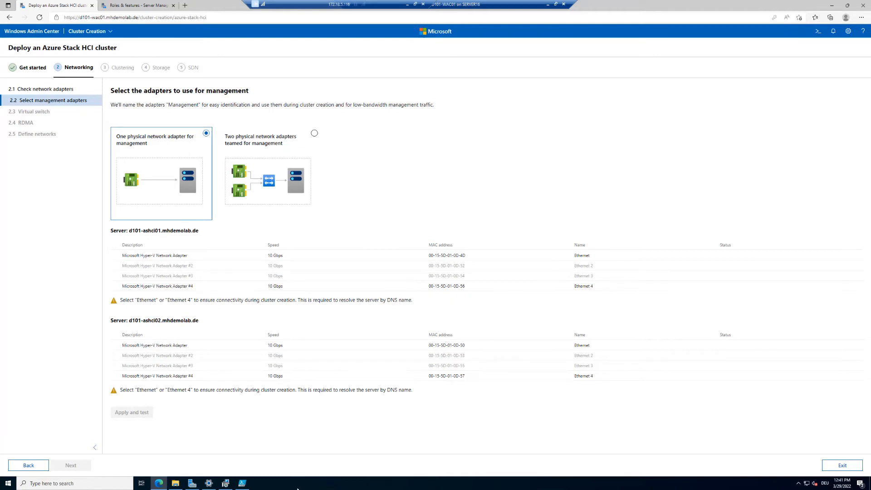
left_click(298, 489)
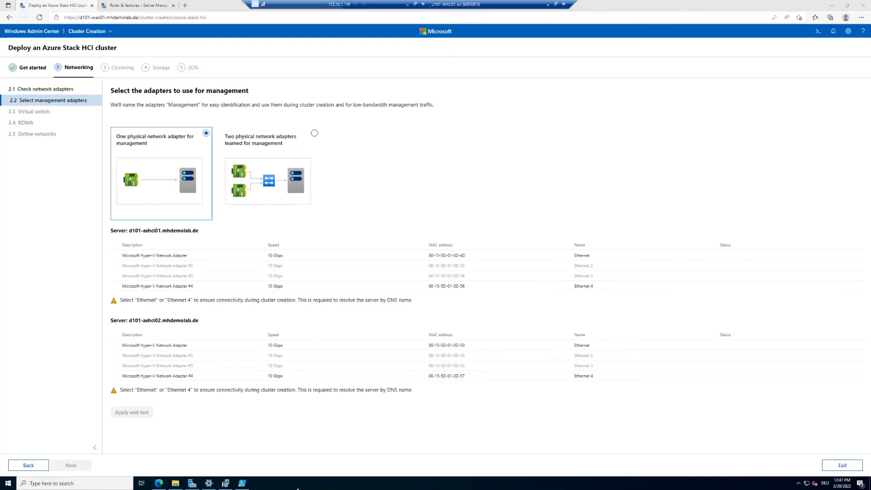
key("ctrl+1")
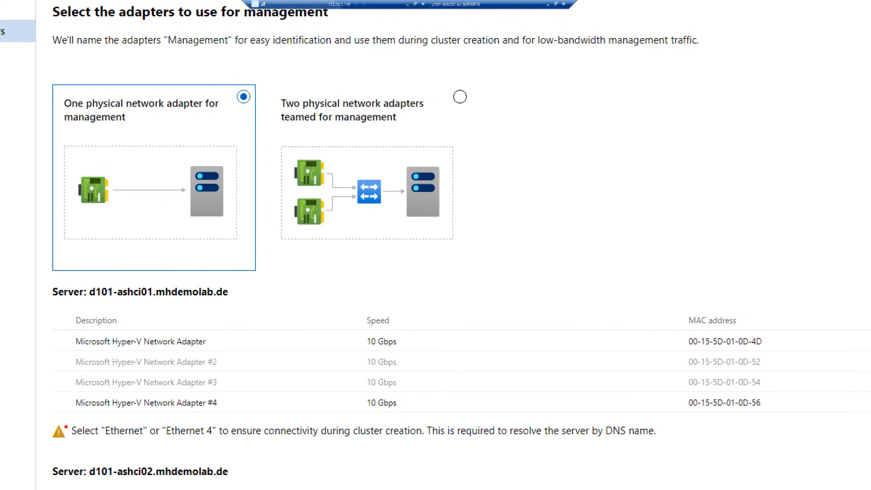
mouse_move(41, 416)
left_mouse_down()
mouse_move(119, 445)
mouse_move(477, 452)
mouse_move(685, 445)
left_mouse_up()
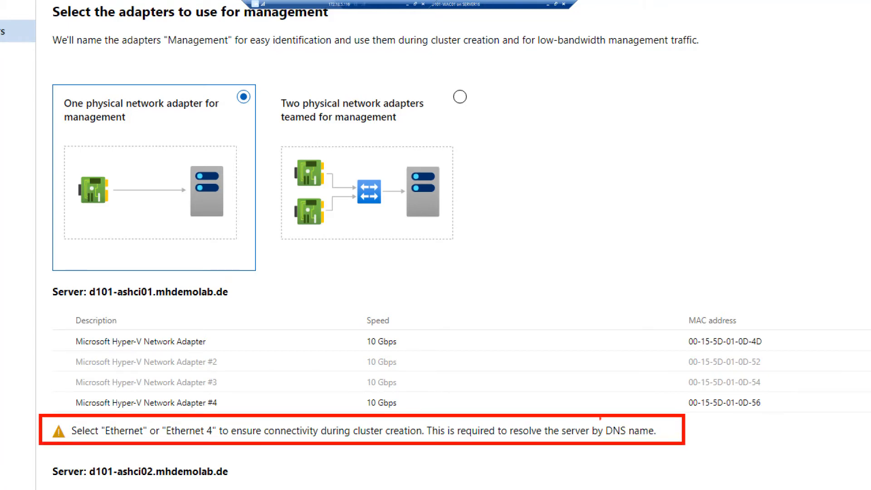
key("Escape")
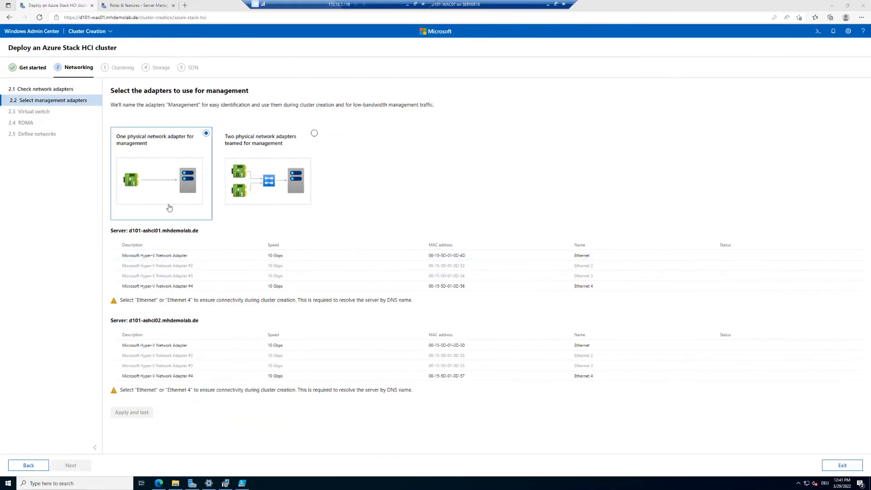
- Apply and test the Ethernet adapter as the single management adapter on both servers, and continue to the virtual switch configuration
left_click(114, 256)
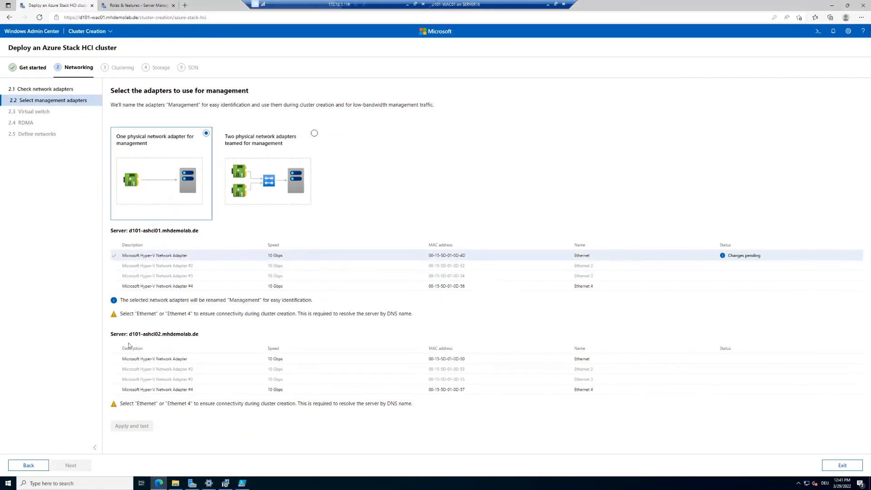
left_click(115, 359)
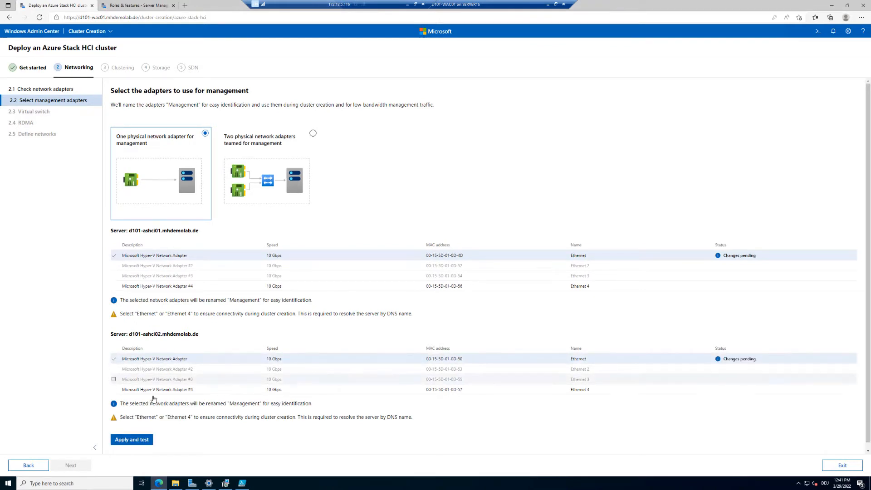
left_click_drag(121, 302, 314, 300)
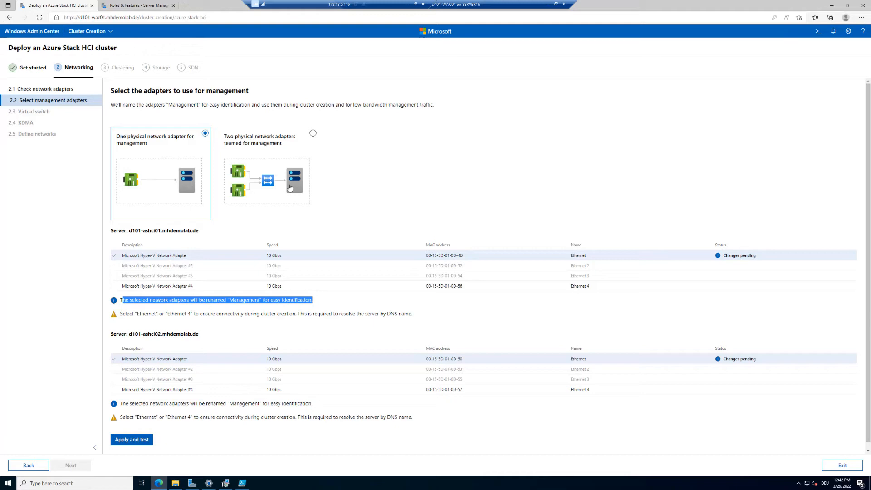
left_click(143, 440)
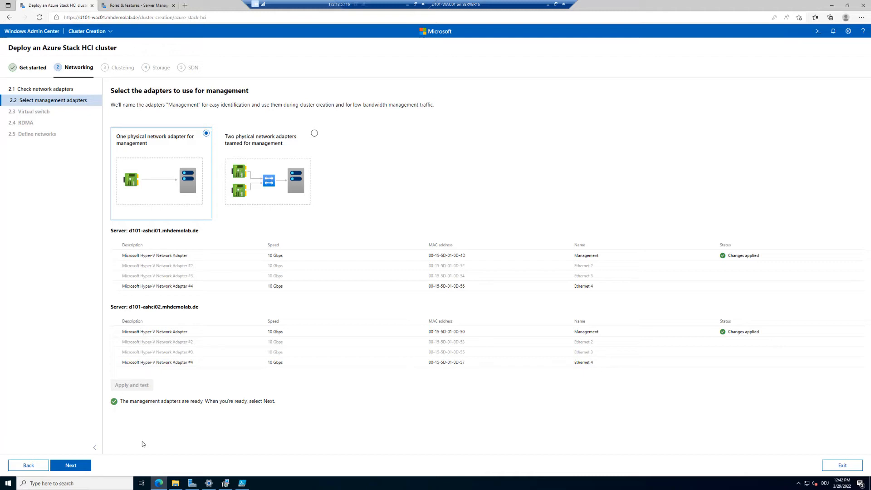
left_click(67, 465)
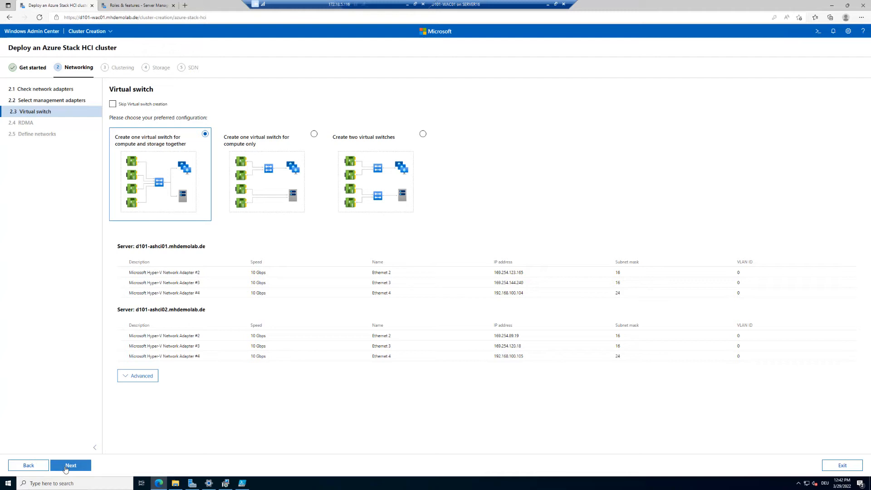
- Compare the single virtual switch for compute and storage together with the single virtual switch for compute only
left_click(308, 488)
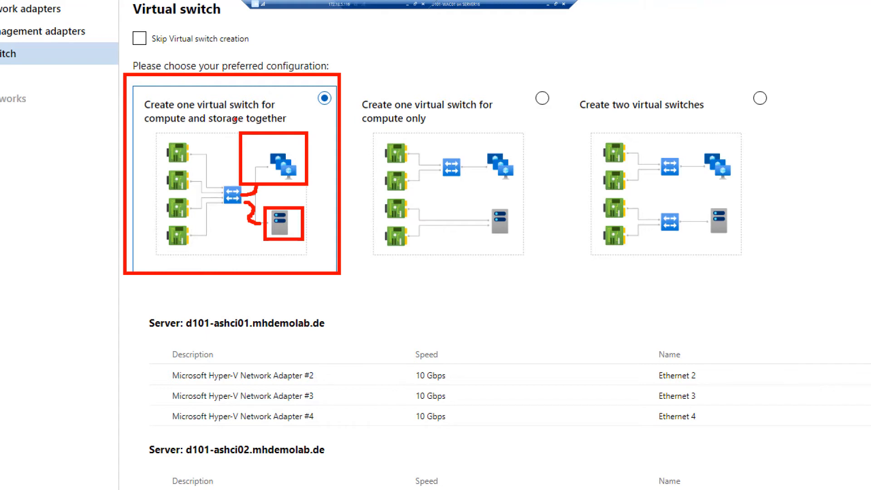
mouse_move(242, 180)
left_mouse_down()
mouse_move(222, 181)
mouse_move(220, 202)
mouse_move(240, 216)
mouse_move(249, 186)
mouse_move(232, 177)
left_mouse_up()
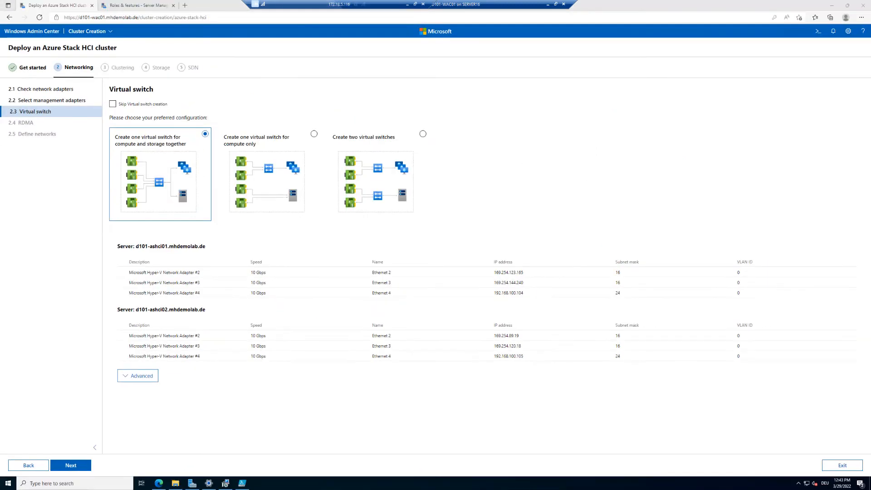
left_click(314, 135)
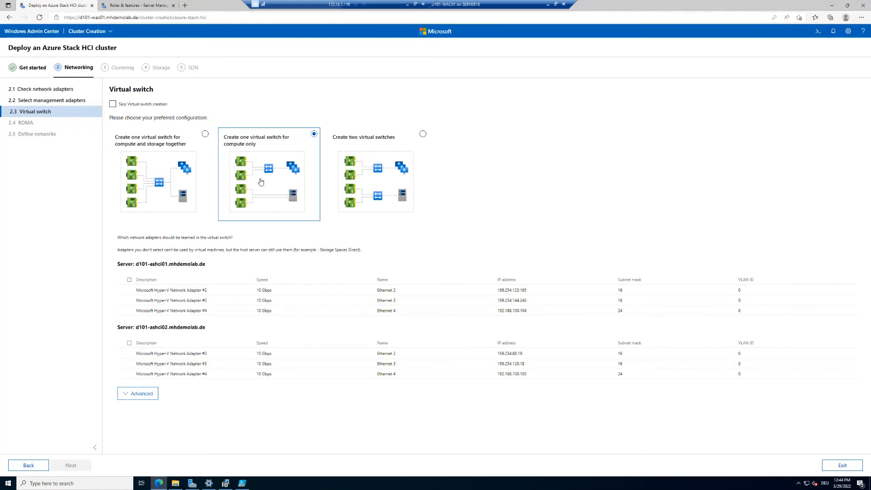
left_click(344, 485)
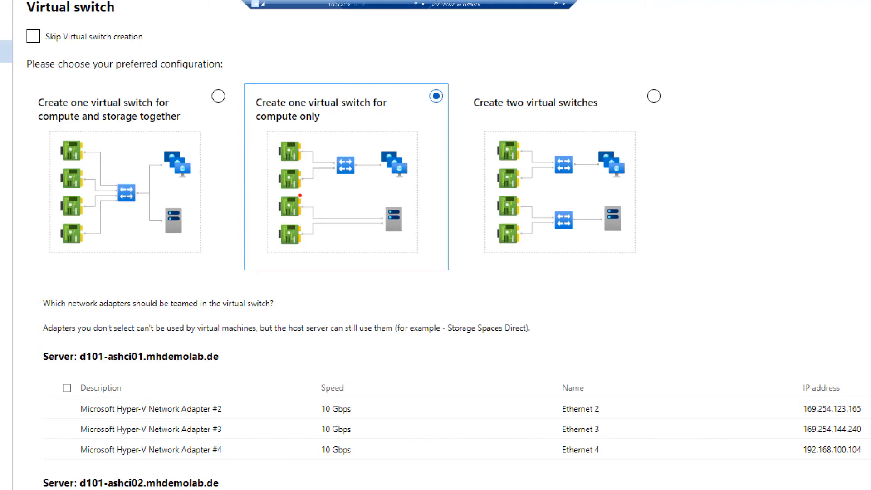
mouse_move(302, 194)
left_mouse_down()
mouse_move(277, 194)
mouse_move(258, 215)
mouse_move(265, 249)
mouse_move(294, 255)
mouse_move(323, 231)
mouse_move(316, 201)
mouse_move(300, 192)
left_mouse_up()
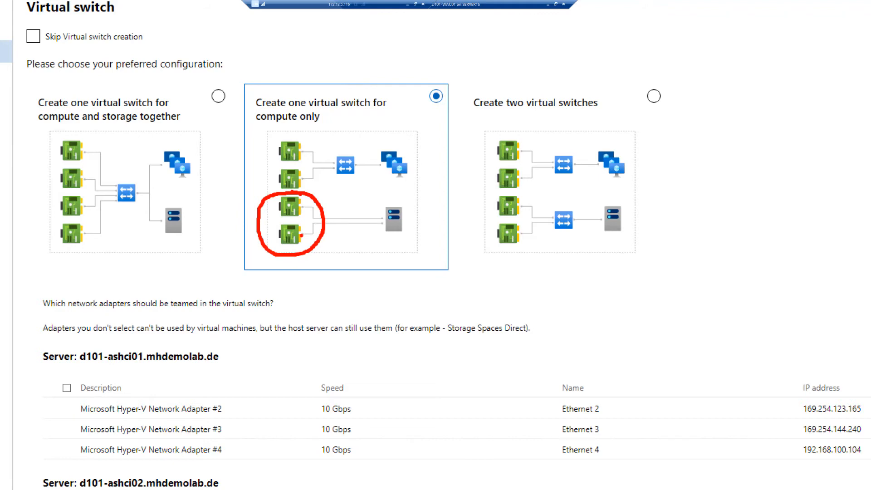
mouse_move(137, 185)
left_mouse_down()
mouse_move(115, 175)
mouse_move(110, 205)
mouse_move(126, 210)
mouse_move(140, 194)
mouse_move(136, 175)
left_mouse_up()
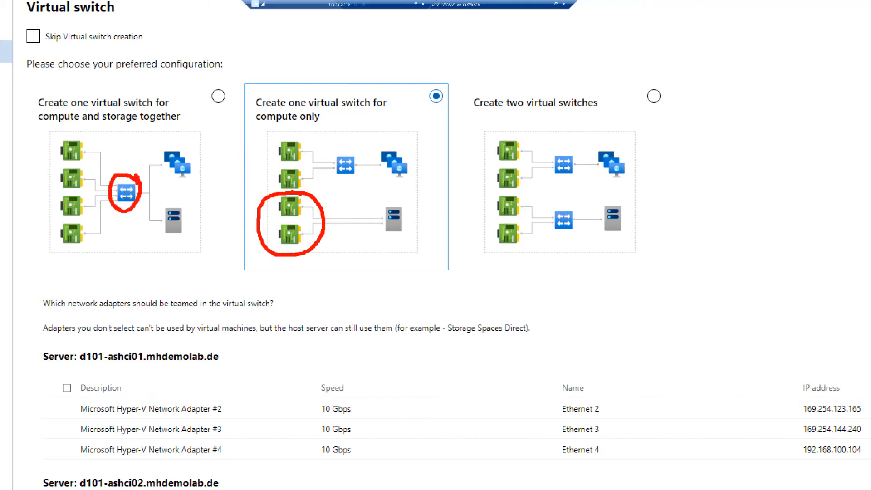
mouse_move(90, 169)
left_mouse_down()
mouse_move(90, 143)
mouse_move(76, 130)
mouse_move(42, 140)
mouse_move(43, 205)
mouse_move(61, 250)
mouse_move(85, 252)
mouse_move(97, 213)
mouse_move(89, 169)
left_mouse_up()
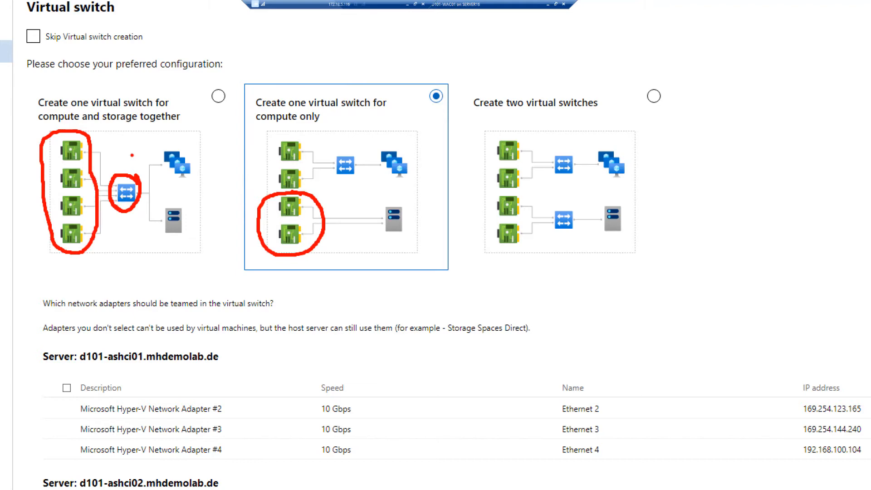
mouse_move(189, 201)
left_mouse_down()
mouse_move(162, 199)
mouse_move(152, 227)
mouse_move(170, 244)
mouse_move(194, 205)
mouse_move(182, 194)
left_mouse_up()
left_click(186, 216)
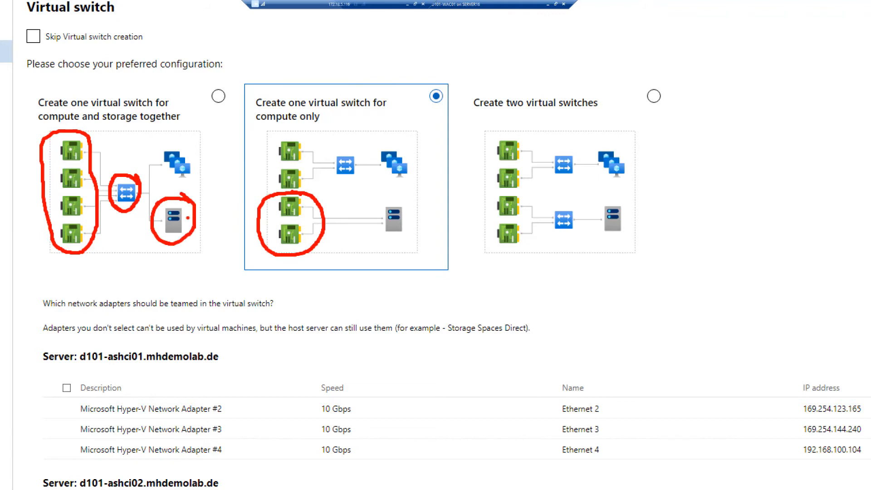
left_click_drag(325, 219, 346, 223)
left_click_drag(349, 241, 349, 263)
left_click_drag(341, 245, 356, 243)
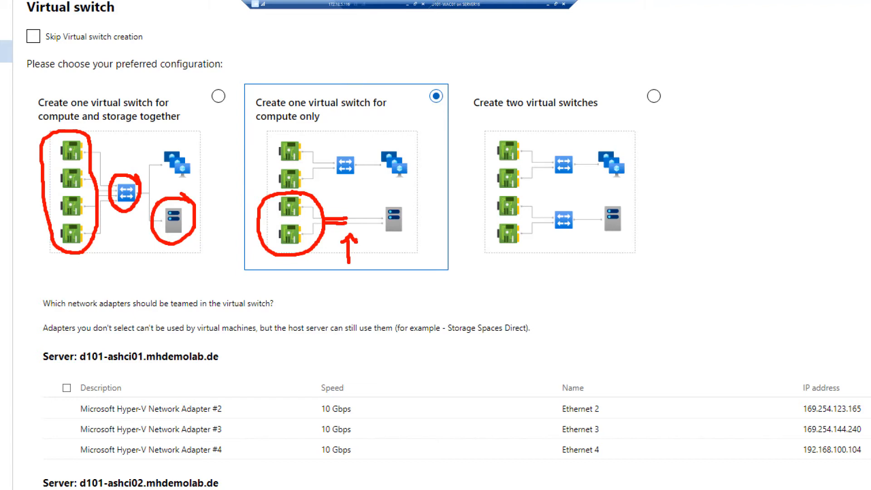
key("Escape")
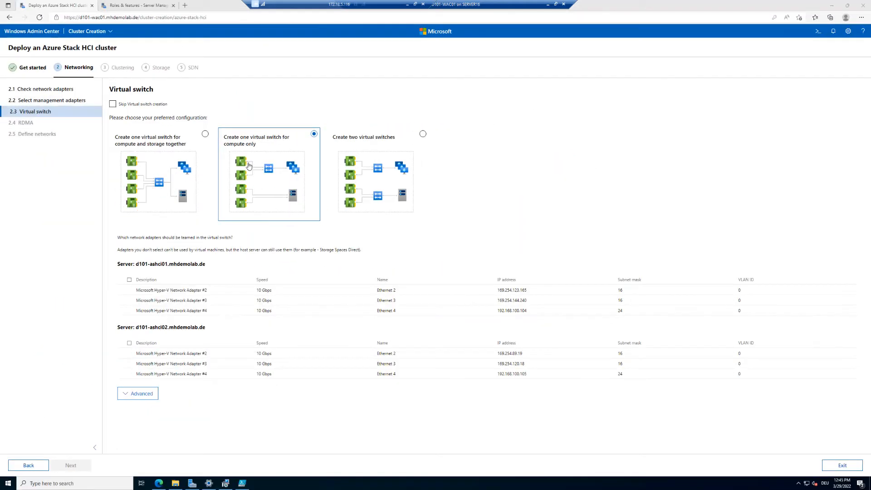
- Switch the virtual switch configuration to creating two virtual switches
left_click(204, 134)
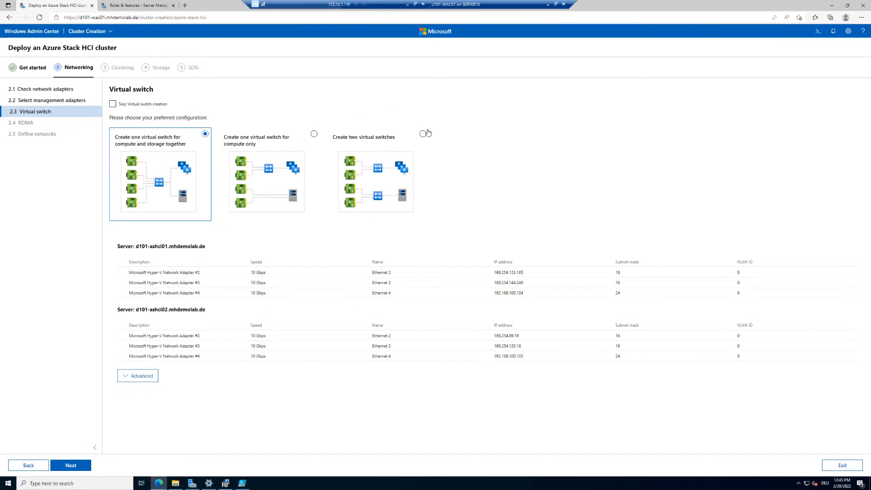
left_click(425, 135)
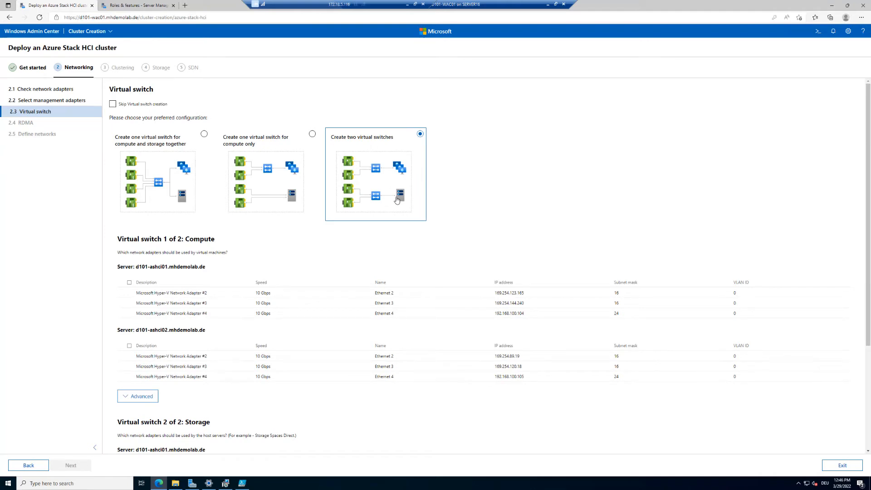
- Choose one virtual switch for compute only and assign Ethernet 4 to it on both servers
left_click(312, 135)
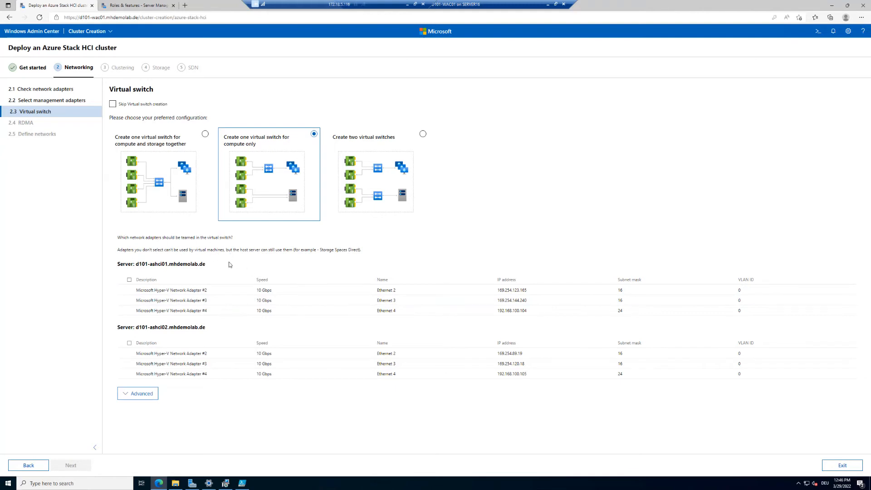
left_click(129, 311)
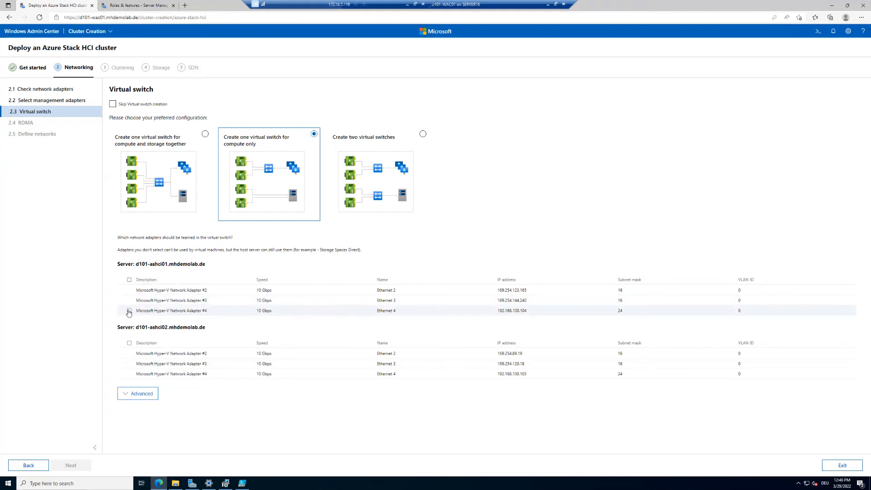
left_click(130, 375)
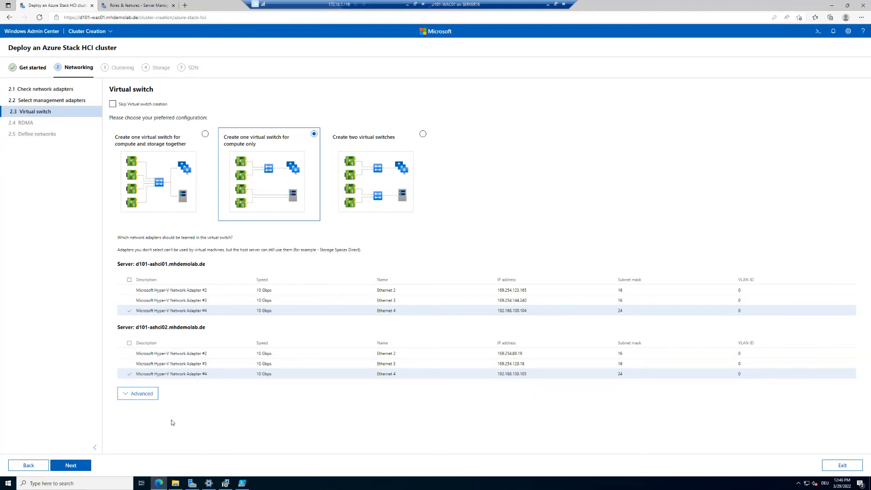
- Review the compute switch's advanced settings and continue past RDMA without configuring it to the network definitions
left_click(138, 394)
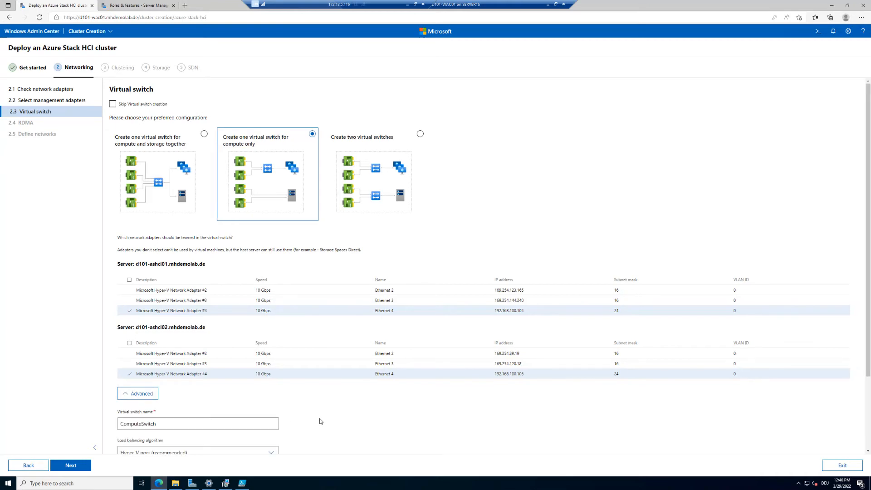
scroll(319, 422, "down", 1)
scroll(320, 422, "down", 1)
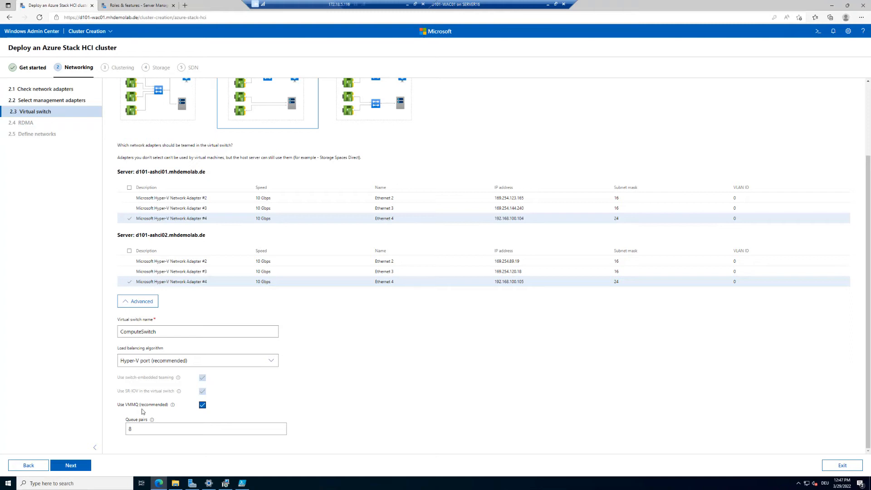
left_click(71, 465)
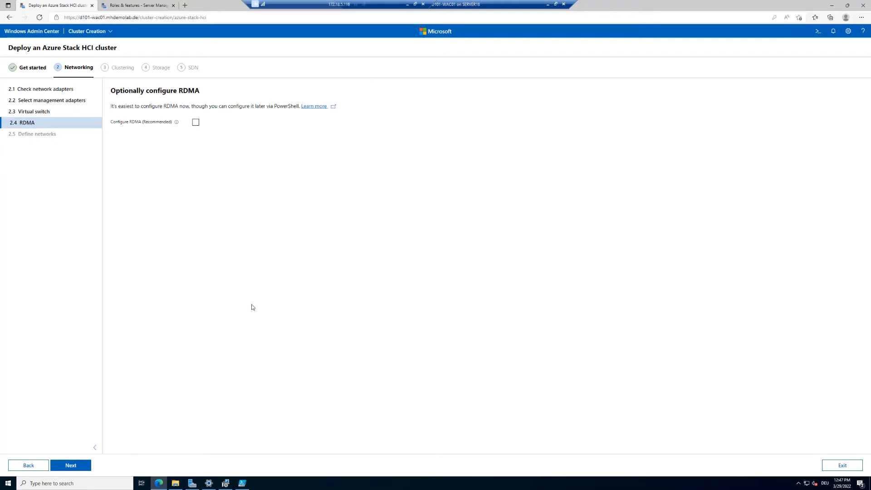
left_click(370, 482)
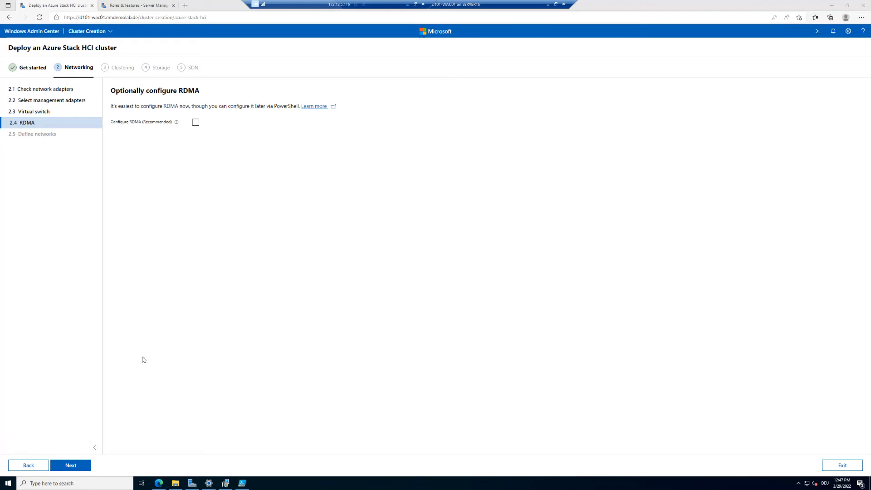
left_click(80, 465)
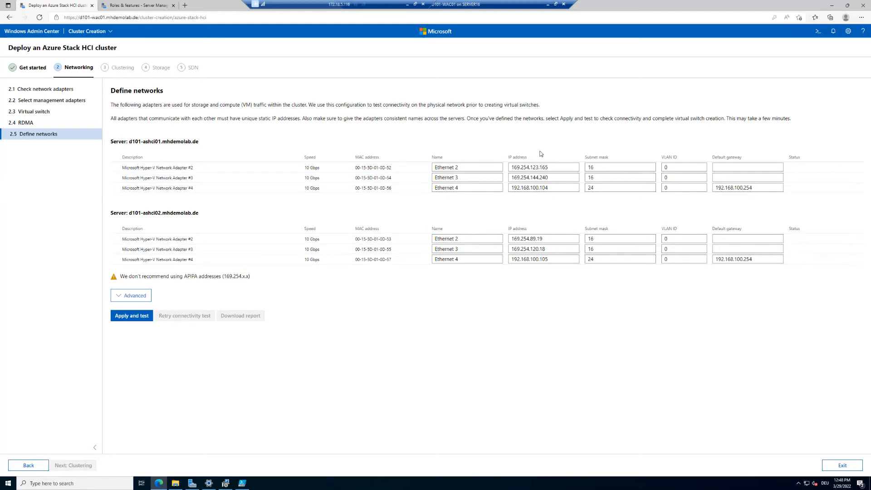
- Set Ethernet 2 on d101-ashci01 to IP address 192.168.101.101 with subnet mask 24
left_click_drag(548, 166, 485, 166)
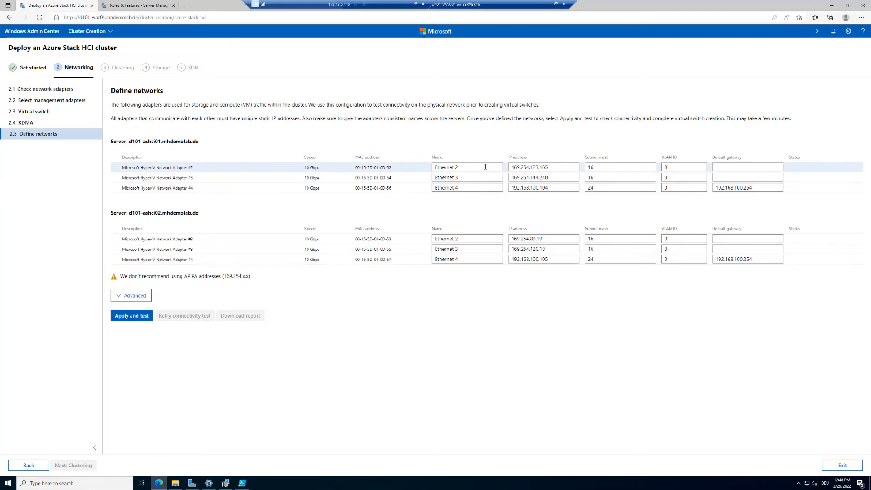
double_click(557, 166)
type("192")
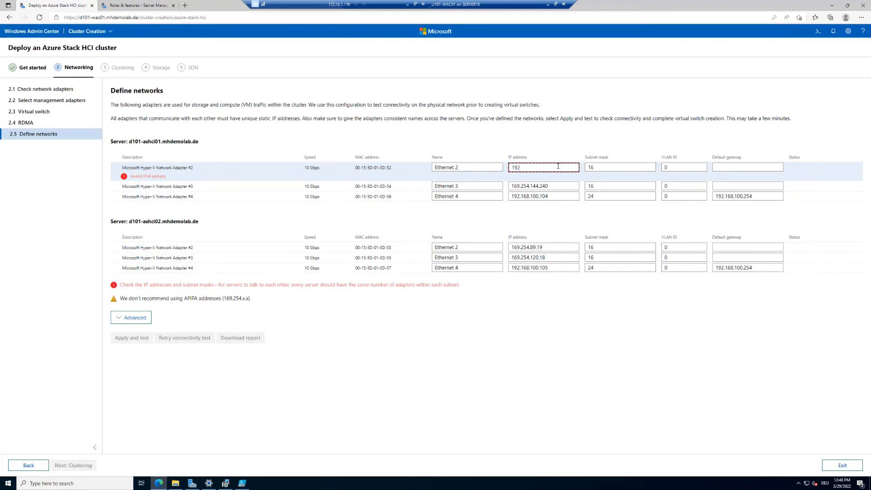
type(".168.101.101")
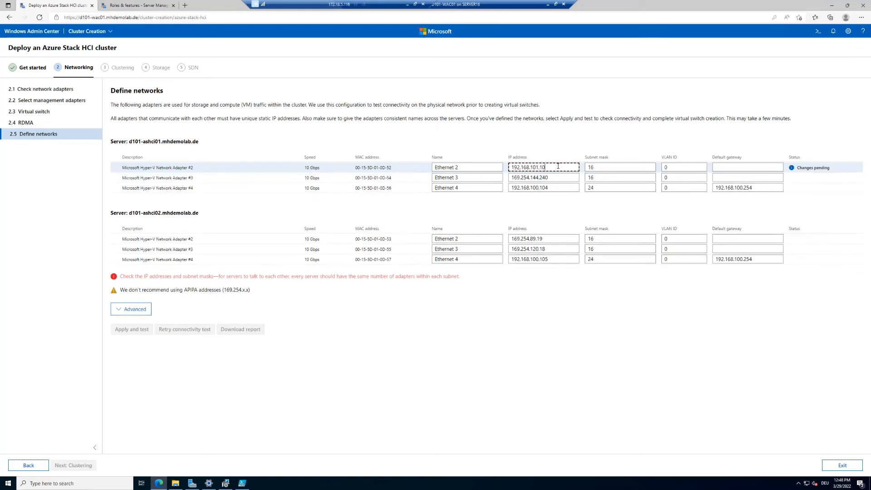
left_click_drag(598, 169, 586, 168)
type("24")
- Replace the IP address of Ethernet 3 on d101-ashci01 with 192.168.101.112
left_click(555, 178)
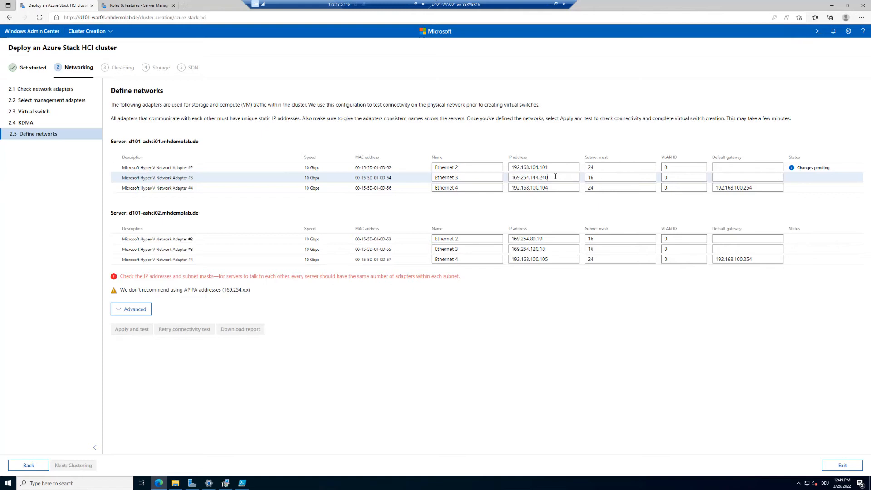
left_click(555, 176)
left_click_drag(536, 175, 498, 178)
left_click(498, 178)
left_click(560, 177)
key("BackSpace")
key("BackSpace")
key("BackSpace")
key("BackSpace")
key("BackSpace")
key("BackSpace")
key("BackSpace")
key("BackSpace")
key("BackSpace")
key("BackSpace")
key("BackSpace")
key("BackSpace")
key("BackSpace")
key("BackSpace")
key("BackSpace")
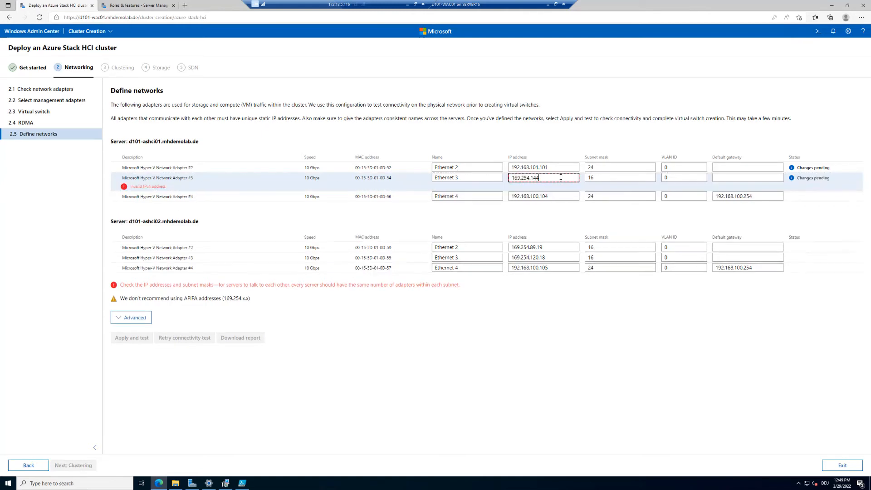
type("192.168.101")
type(".112")
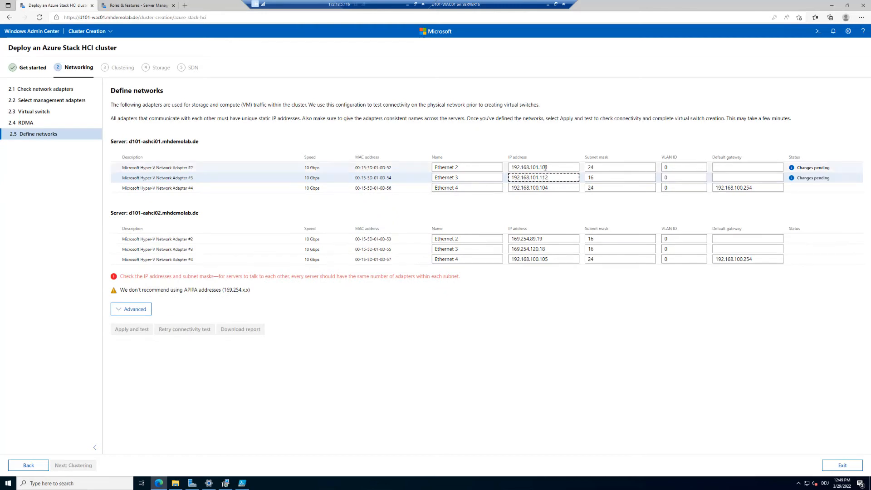
- Correct the IP address of Ethernet 2 on d101-ashci01 to 192.168.101.111
left_click(547, 168)
key("BackSpace")
type("1")
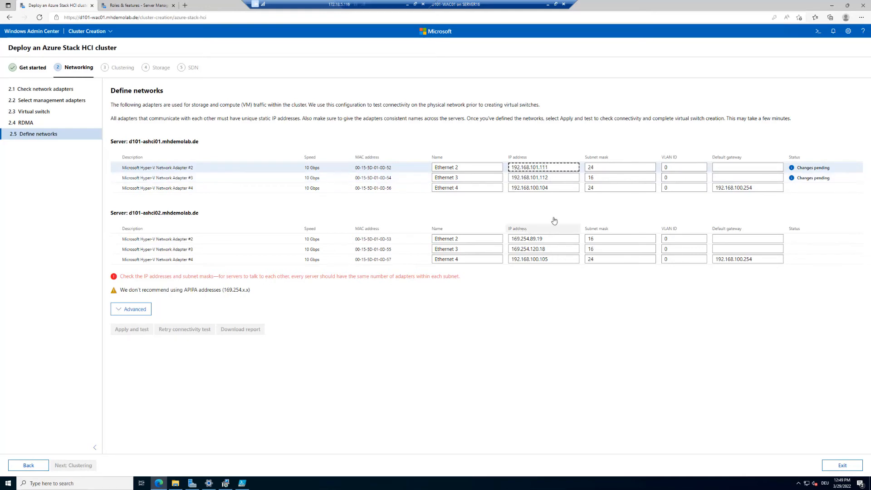
- Set the subnet mask of Ethernet 3 on d101-ashci01 to 24
left_click(597, 176)
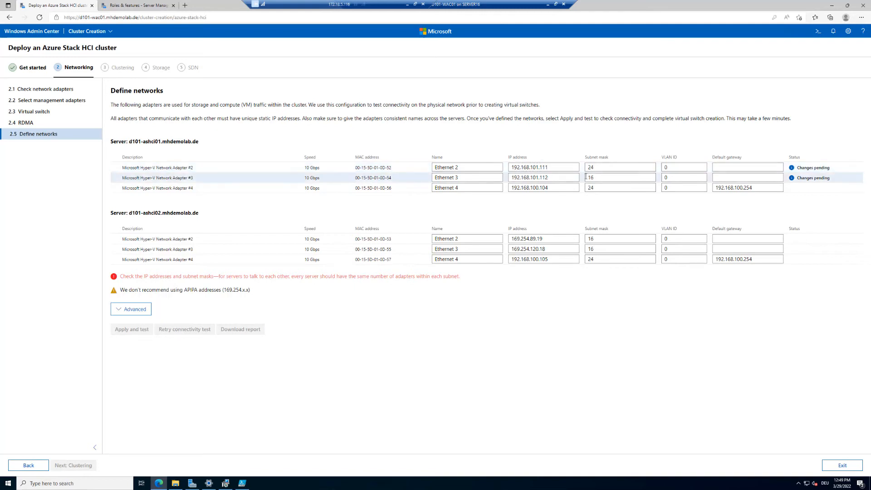
left_click(583, 180)
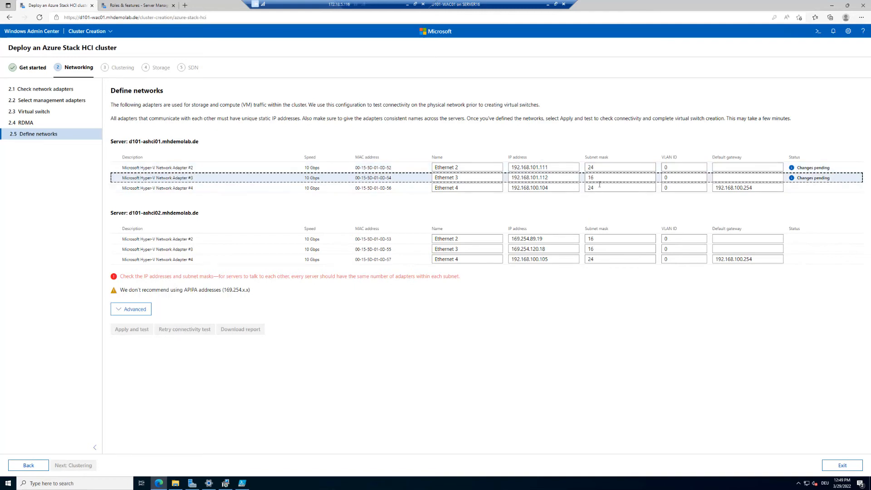
double_click(600, 180)
type("24")
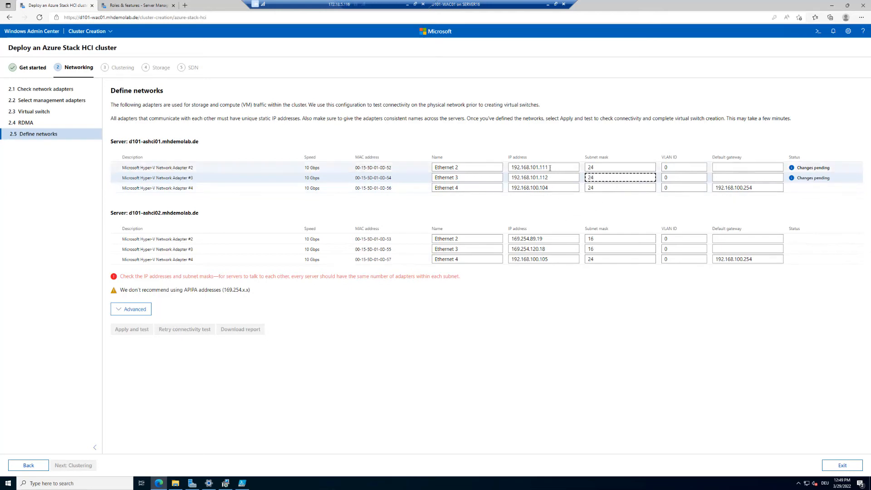
- Replace the IP address of Ethernet 2 on d101-ashci02 with 192.168.101.121
left_click_drag(549, 167, 504, 168)
left_click(503, 167)
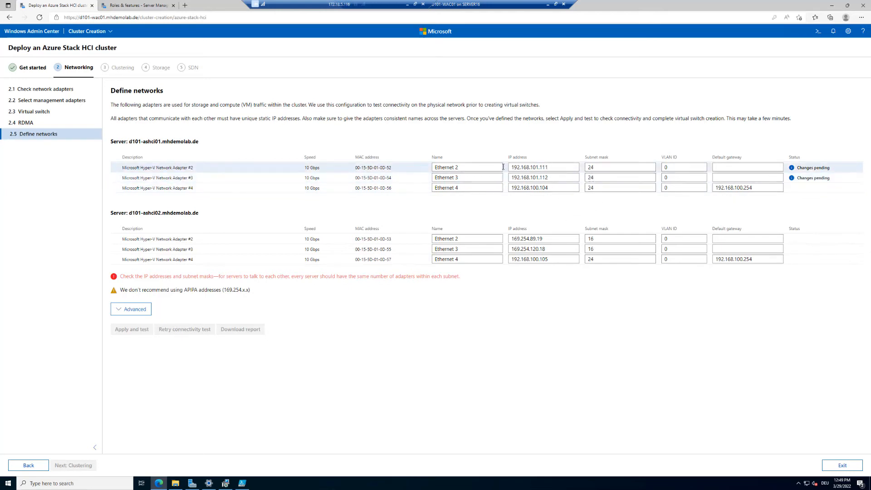
left_click_drag(542, 238, 504, 239)
left_click(503, 239)
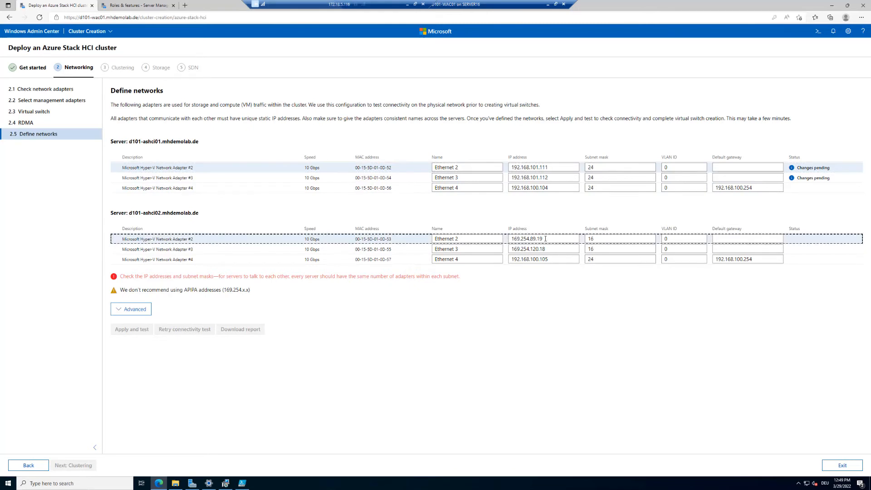
key("ctrl+a")
key("BackSpace")
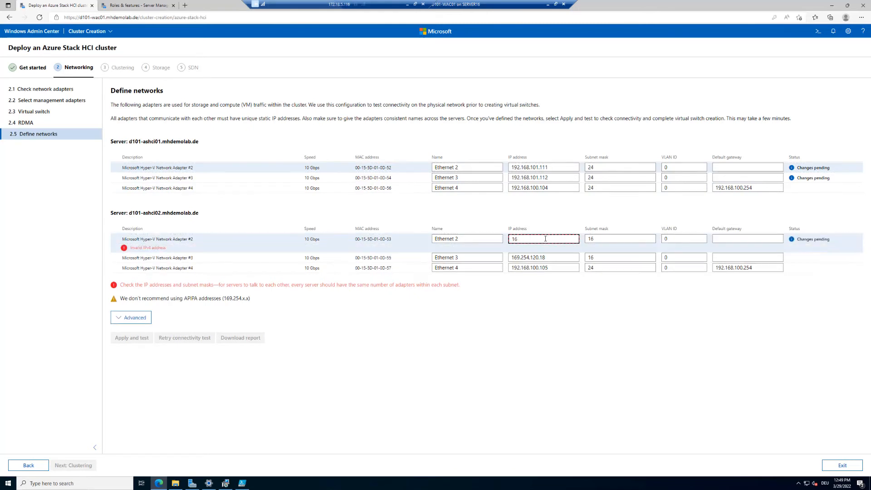
type("192.168.101.121")
- Replace the IP address of Ethernet 3 on d101-ashci02 with 192.168.101.122
left_click(551, 249)
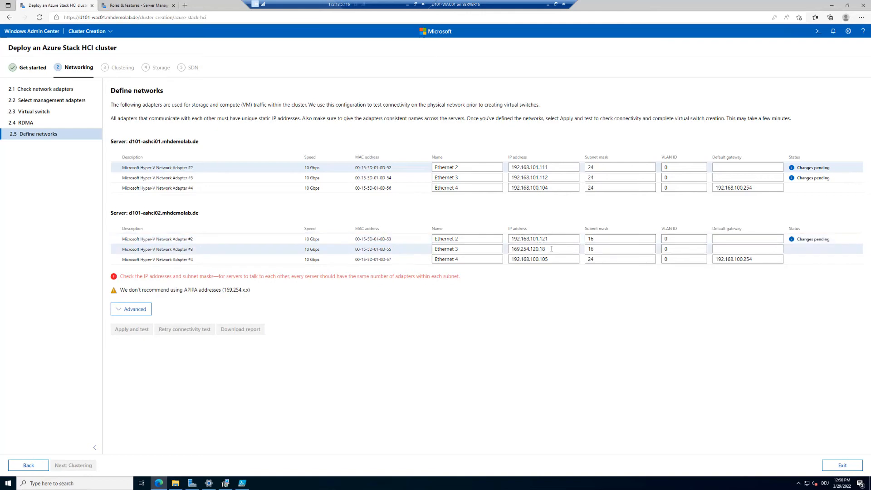
key("ctrl+a")
key("BackSpace")
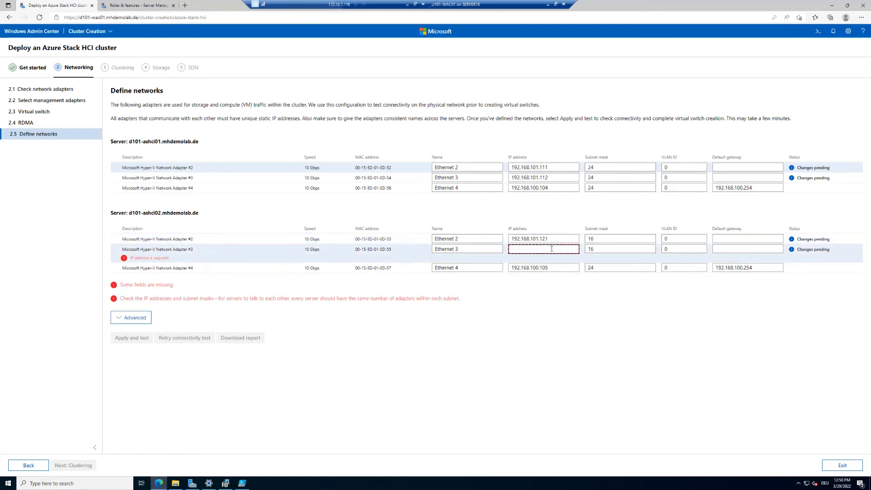
type("192")
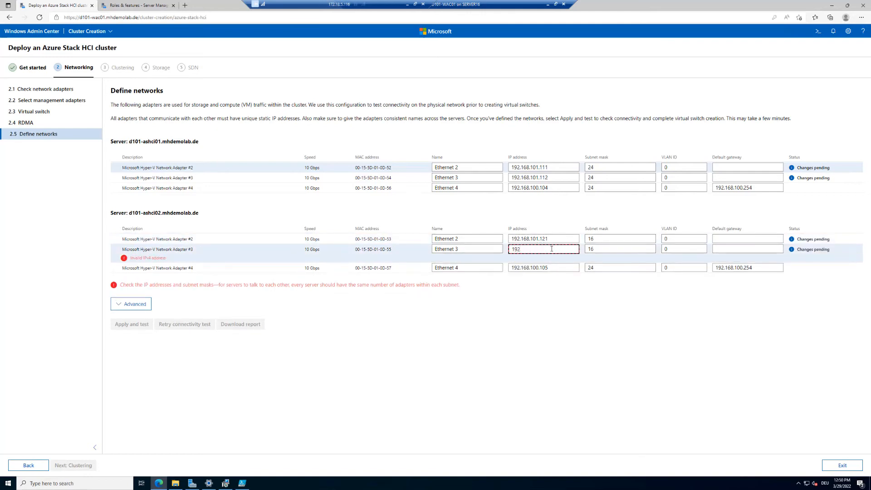
type(".168.101.122")
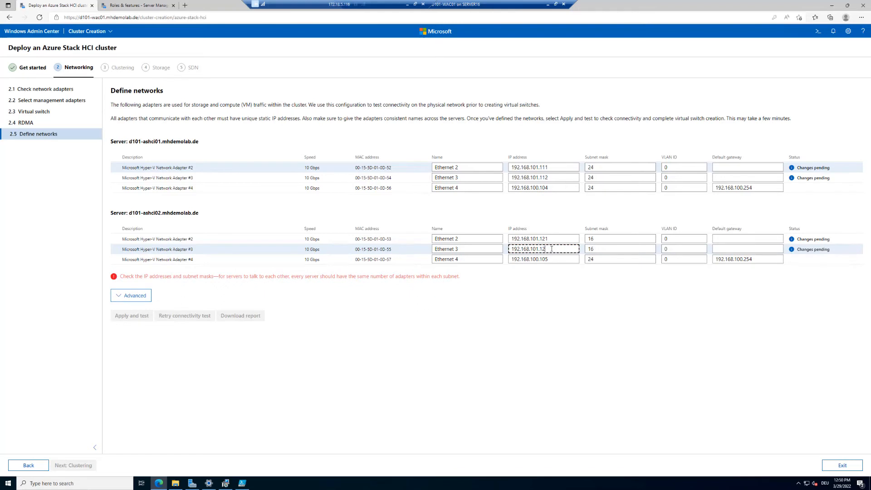
- Set the subnet masks of Ethernet 2 and Ethernet 3 on d101-ashci02 to 24
left_click(609, 242)
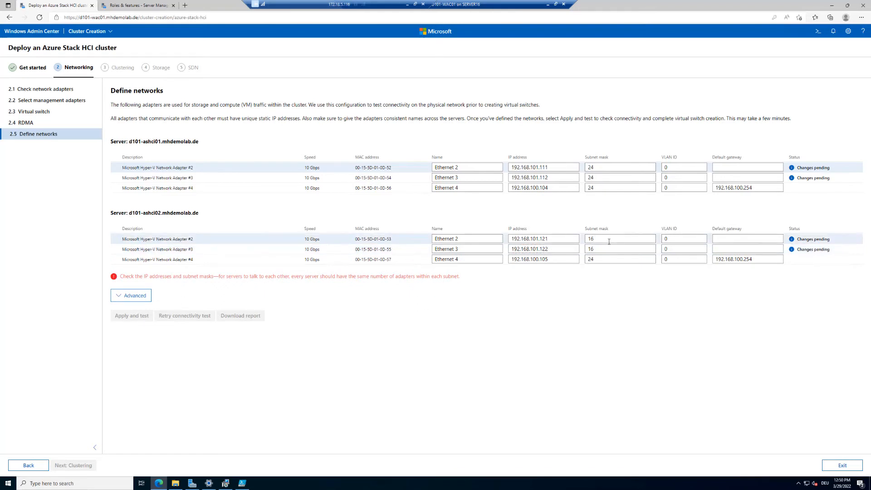
key("BackSpace")
key("BackSpace")
type("24")
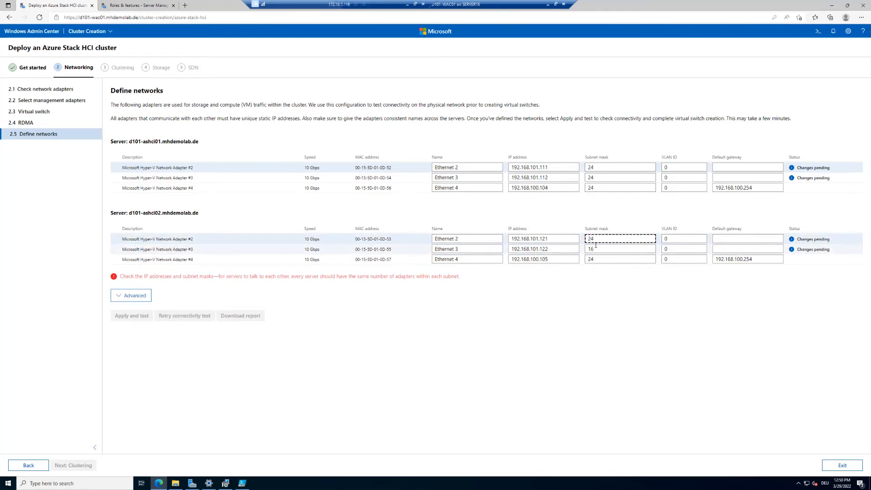
left_click(598, 247)
key("BackSpace")
key("BackSpace")
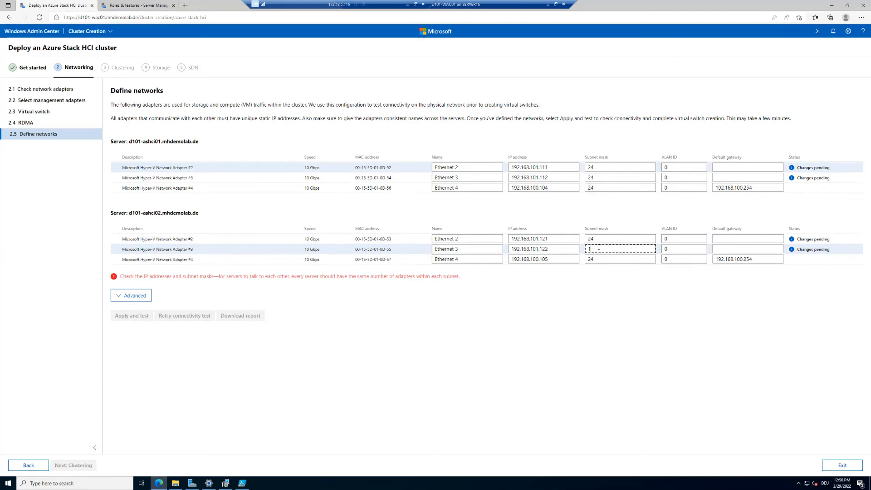
type("24")
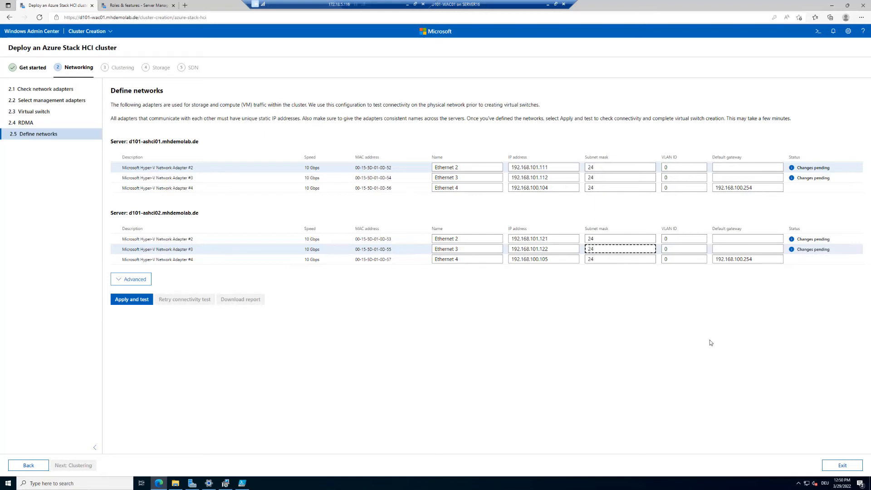
- Examine the advanced adapter properties and the available jumbo packet sizes for the non-management adapters
left_click(711, 487)
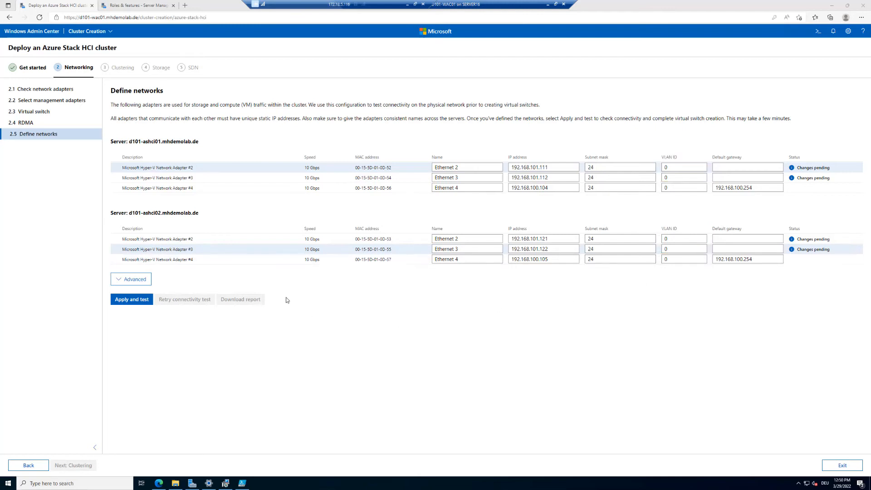
left_click(135, 282)
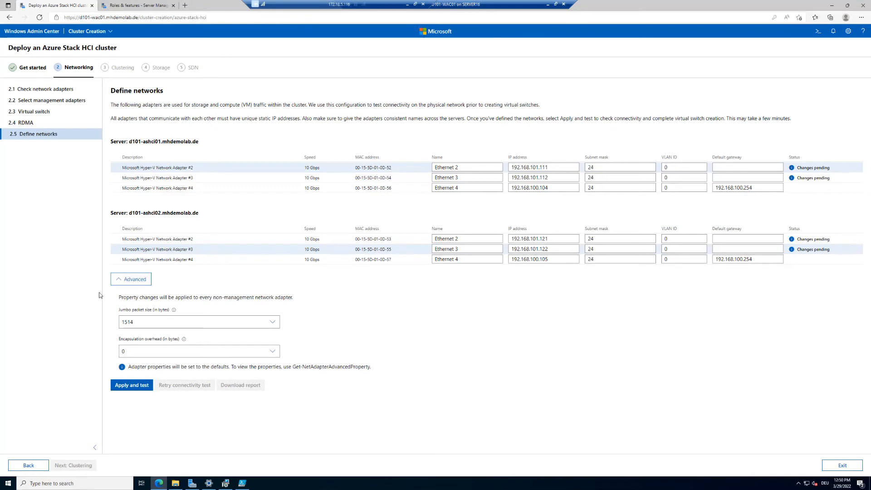
left_click(176, 321)
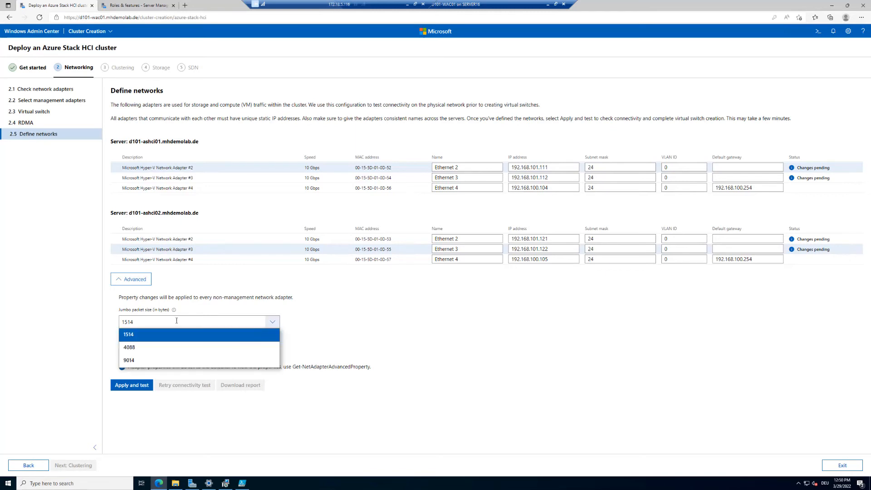
left_click(177, 320)
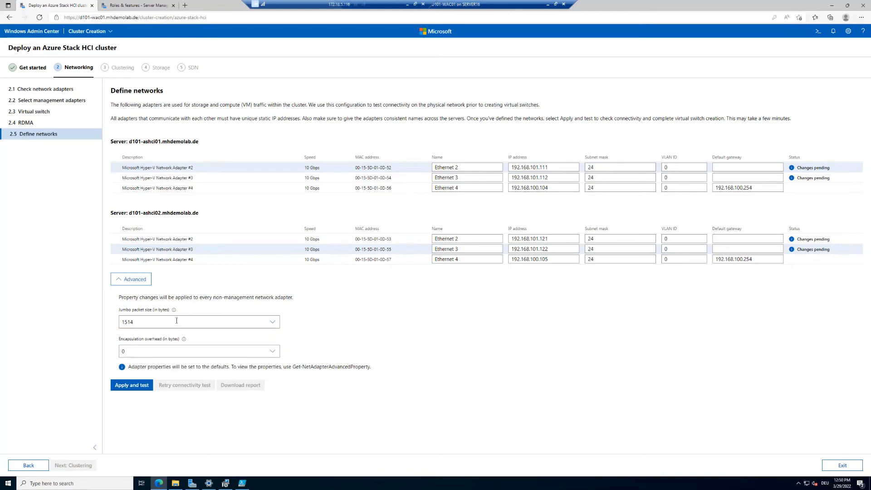
left_click(204, 319)
- Apply and test the network definitions on both servers and continue to the Clustering stage
left_click(134, 388)
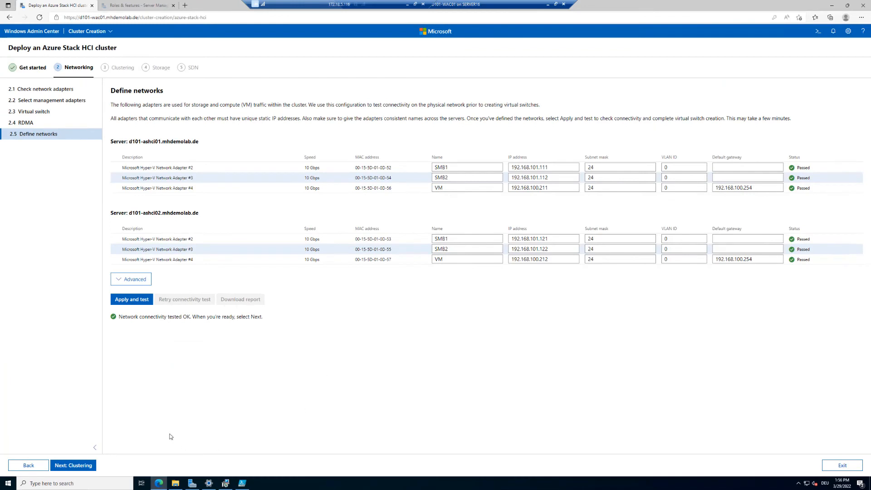
left_click(80, 466)
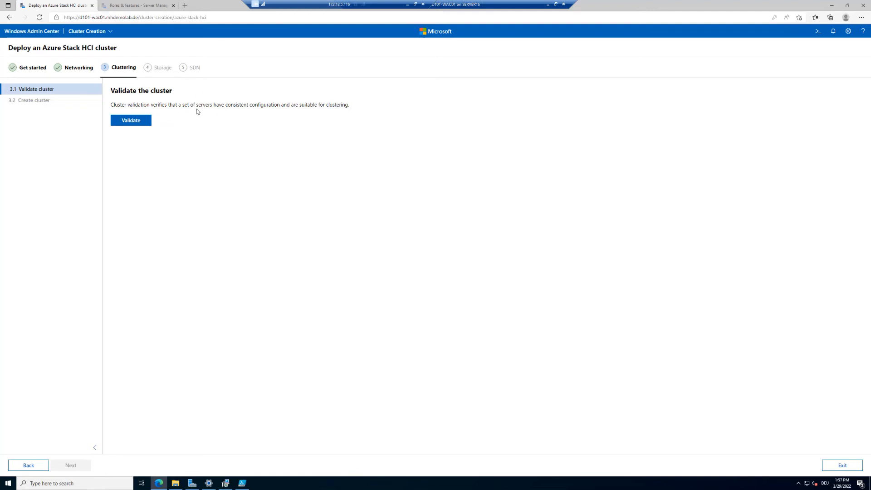
- Validate the cluster and review the test results under Inventory, System Configuration and Network
left_click(140, 124)
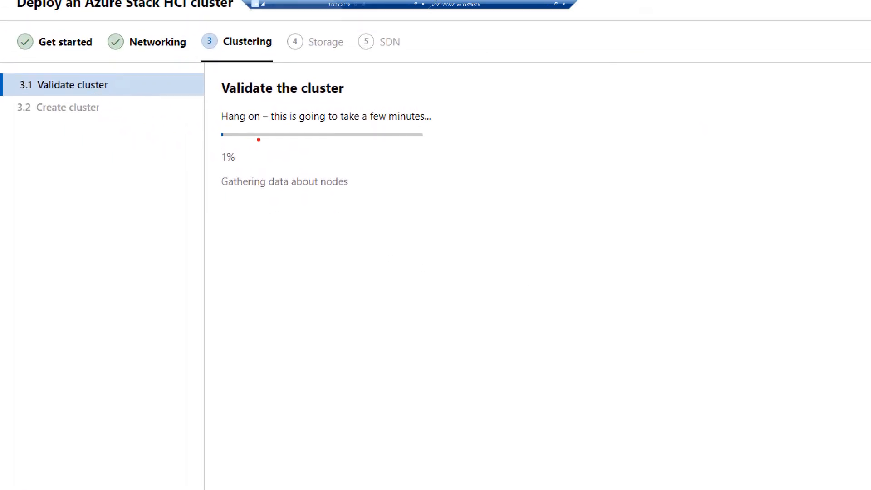
mouse_move(212, 125)
left_mouse_down()
mouse_move(298, 175)
mouse_move(399, 165)
mouse_move(451, 170)
left_mouse_up()
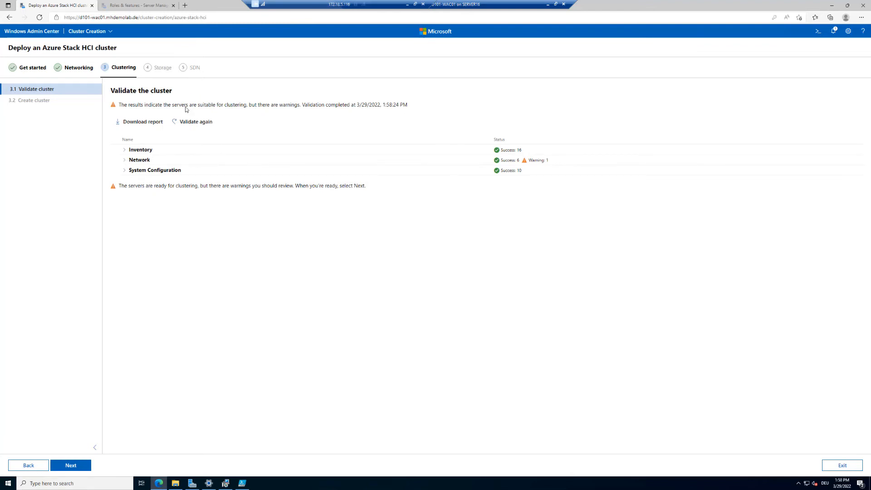
left_click(126, 151)
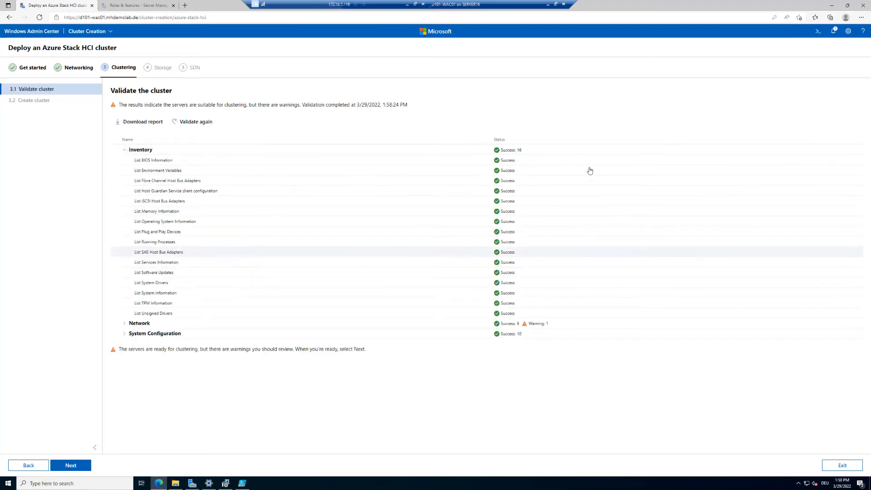
left_click(125, 151)
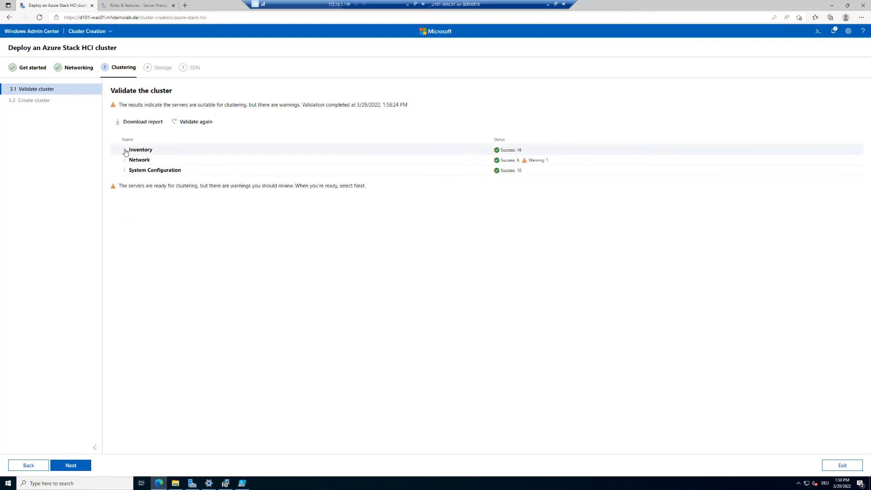
left_click(126, 172)
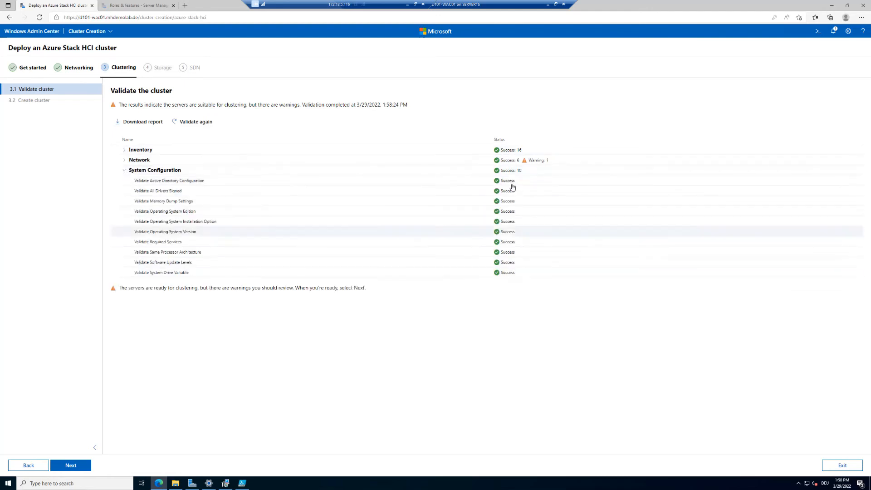
left_click(126, 171)
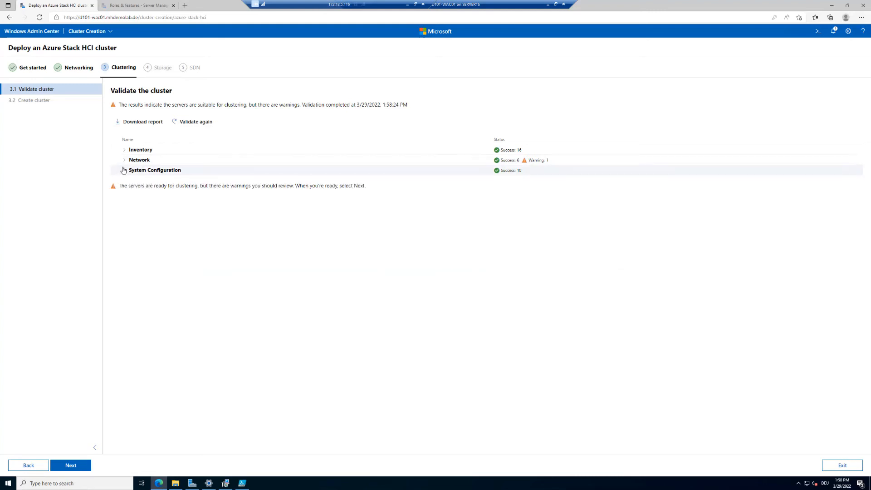
left_click(124, 162)
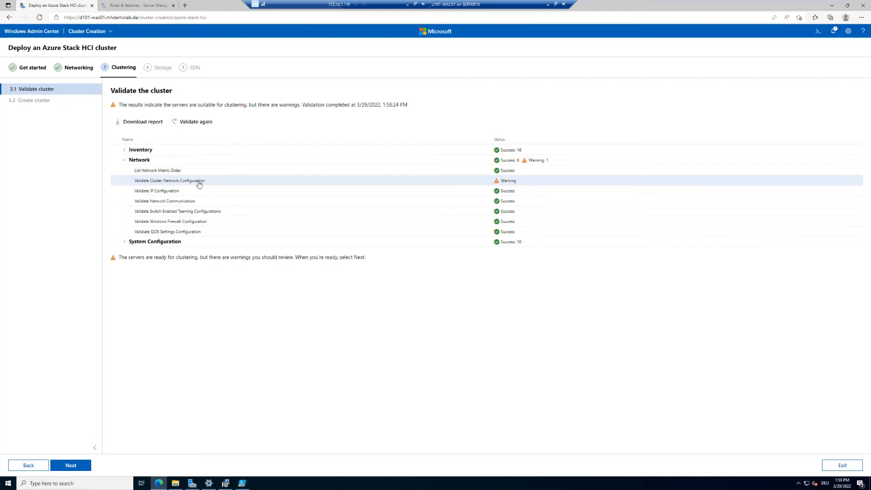
- Download the cluster validation report, examine its Validate Cluster Network Configuration section, and return to the deployment wizard
left_click(145, 125)
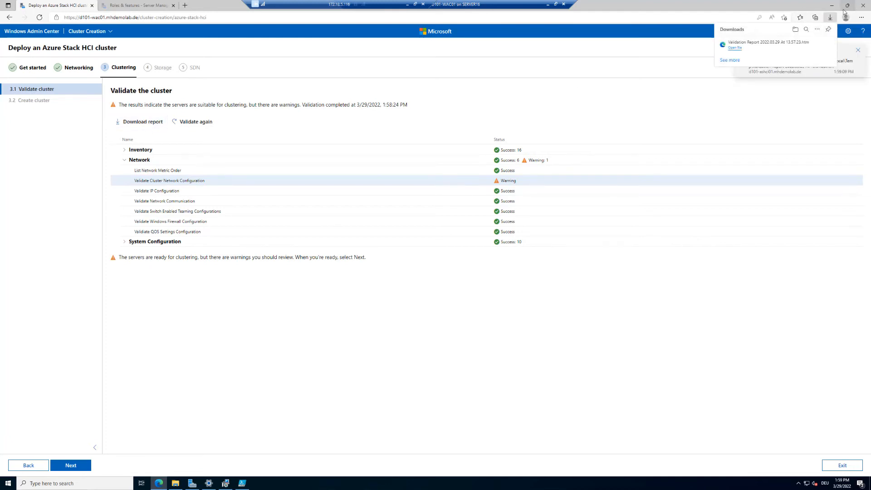
left_click(734, 47)
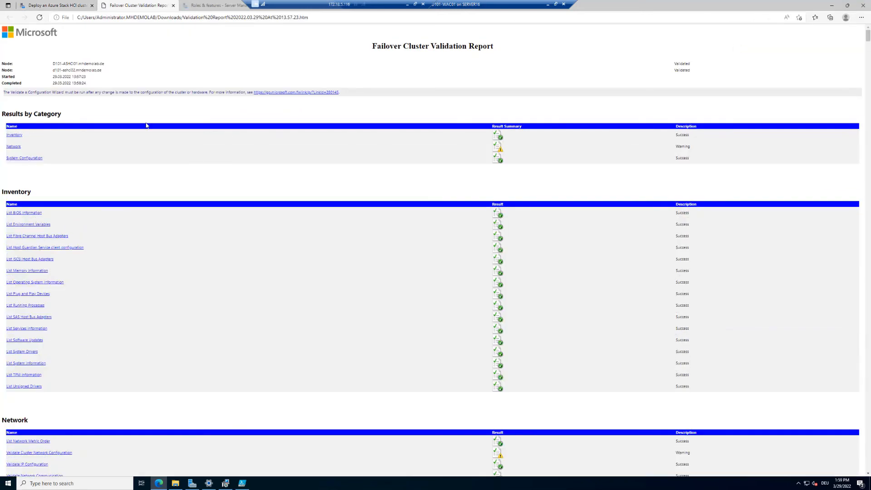
left_click(14, 147)
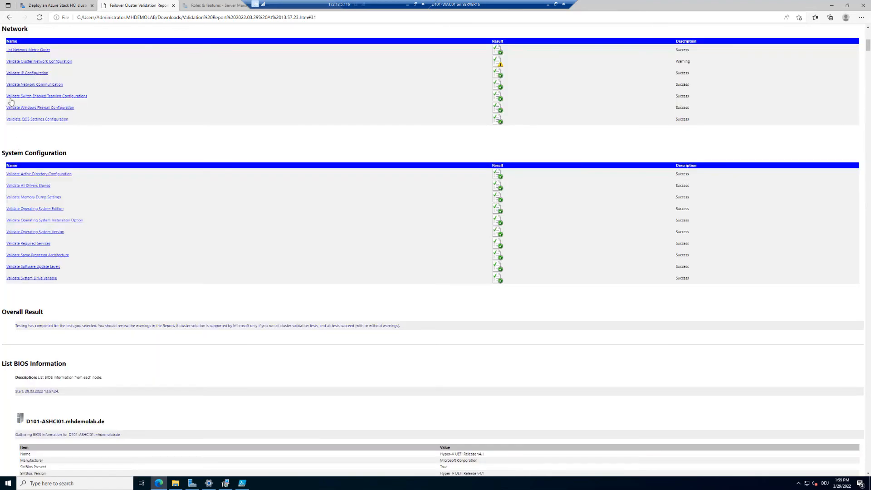
left_click(39, 63)
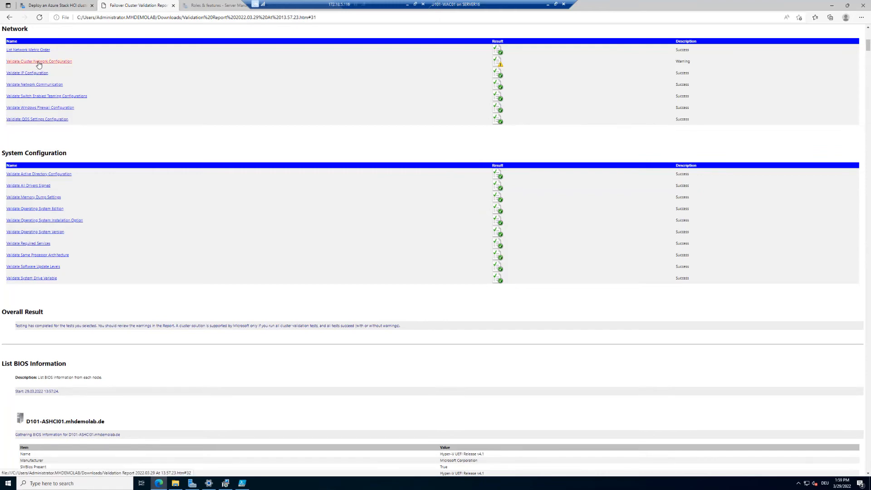
scroll(104, 148, "down", 10)
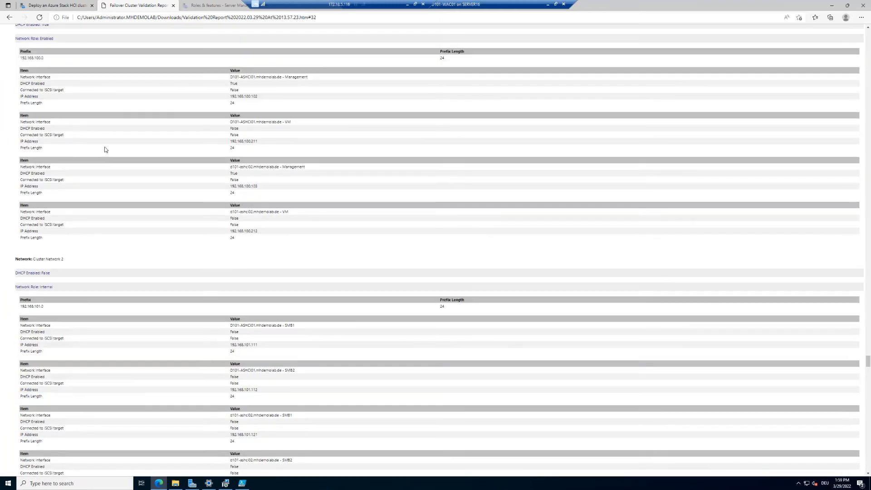
scroll(104, 151, "down", 3)
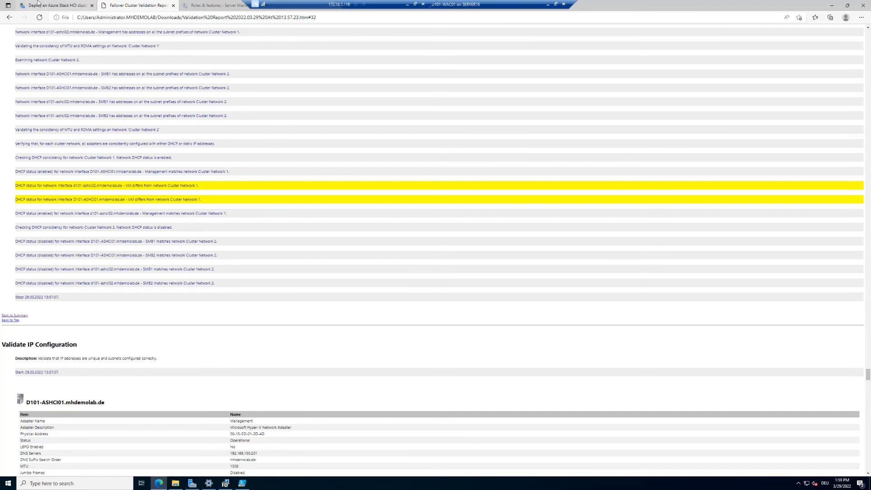
left_click(38, 5)
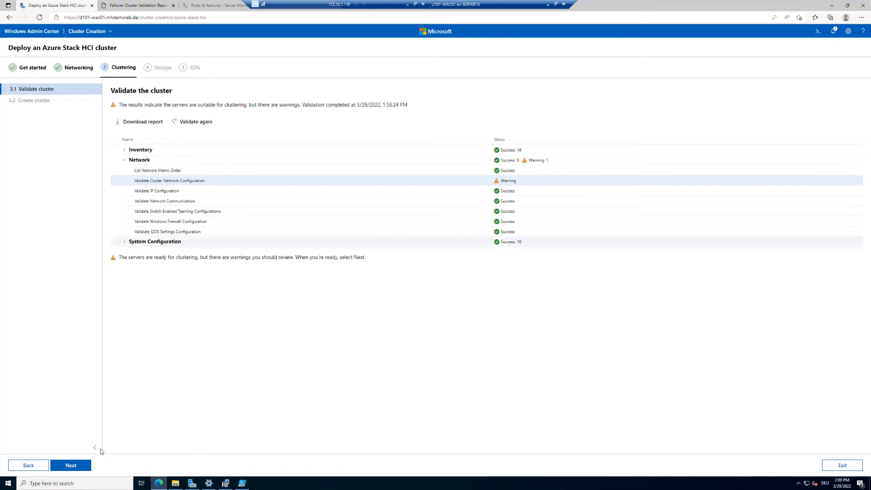
- Create the cluster as D101-ASHCICL01 with a DHCP-assigned address, adding all eligible storage and using all networks
left_click(70, 466)
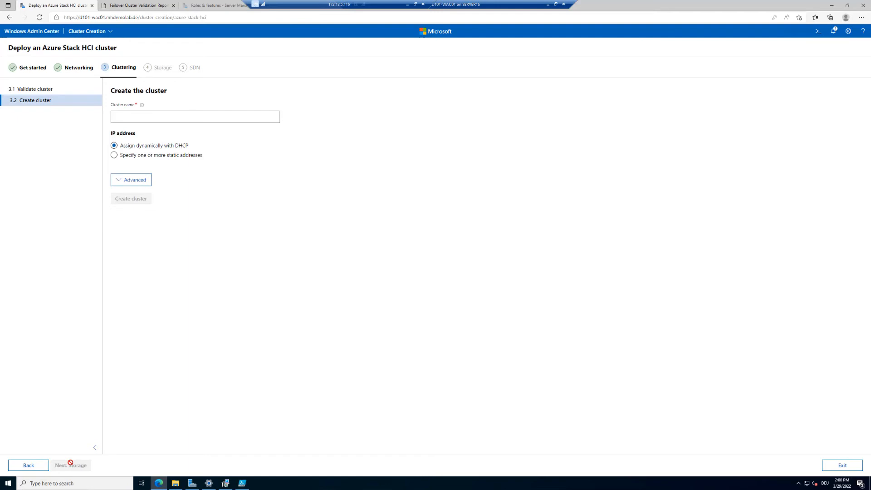
left_click(135, 117)
type("D101")
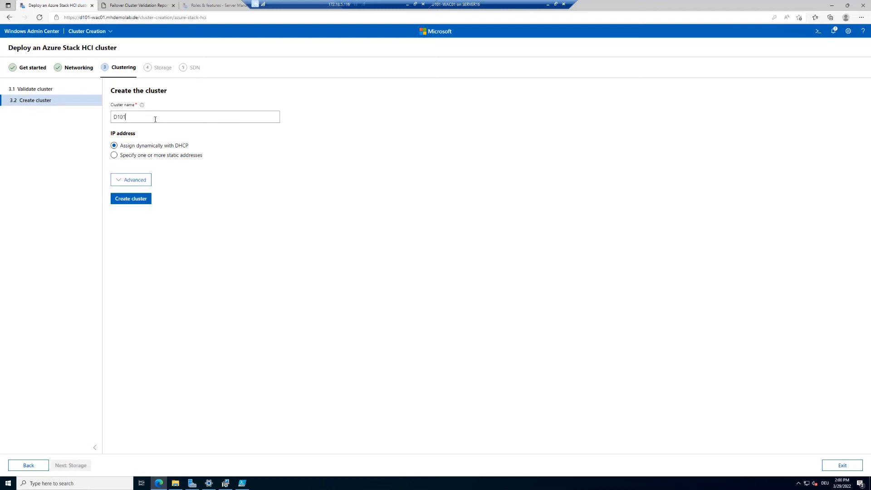
type("-ASHCICL01")
left_click(116, 182)
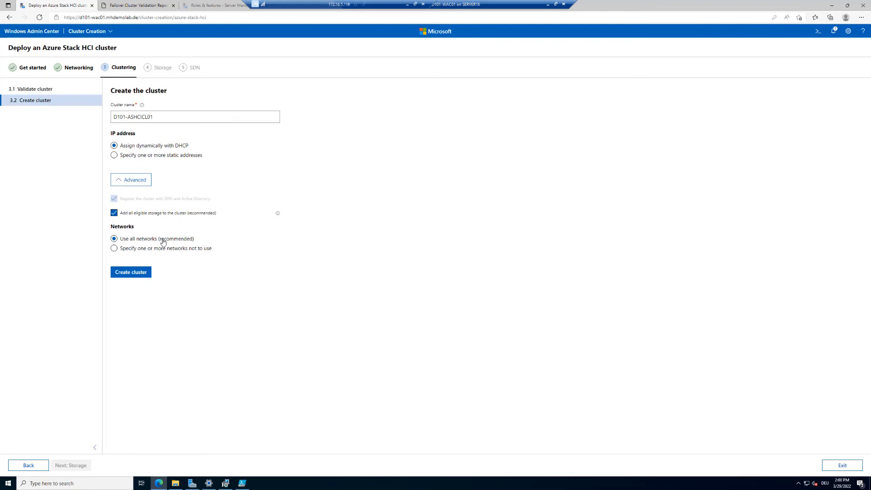
left_click(136, 274)
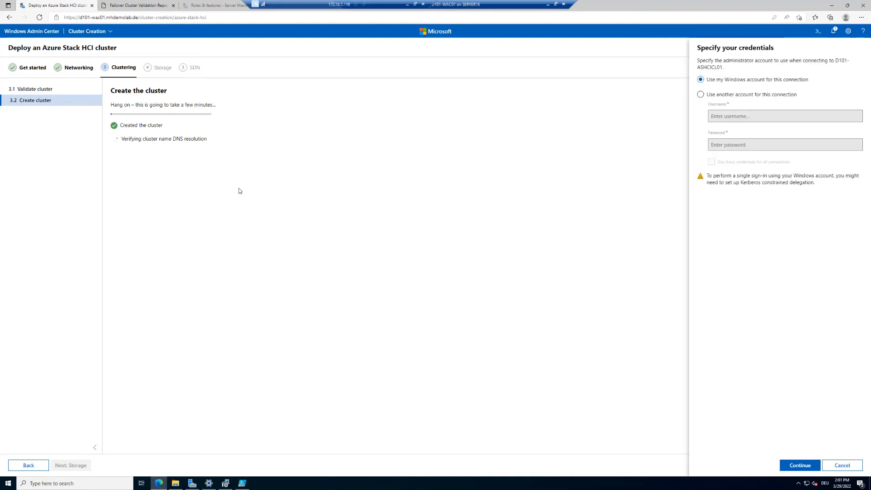
- Connect to the new cluster with another account's saved administrator username and password, using these credentials for all connections
left_click(700, 94)
left_click(734, 117)
left_click(771, 139)
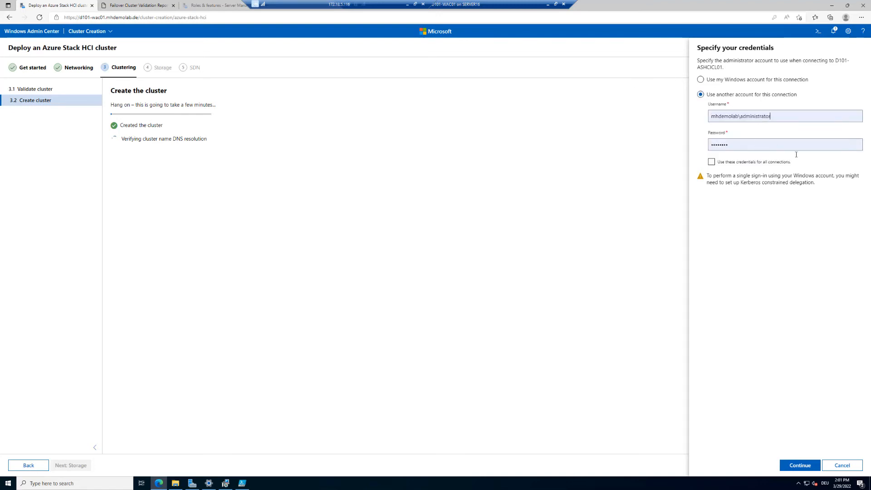
left_click(711, 161)
left_click(800, 465)
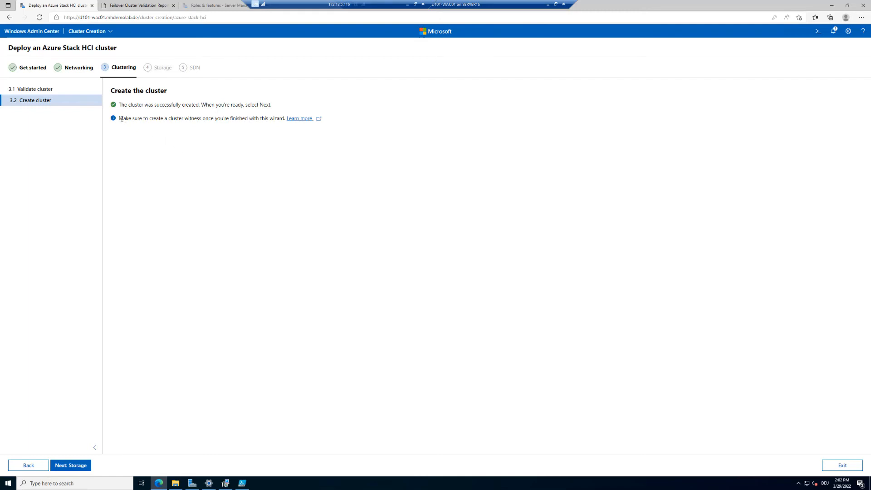
- Proceed to the Storage stage, erase all existing data on the poolable drives, and continue to the drive check
left_click_drag(126, 119, 277, 123)
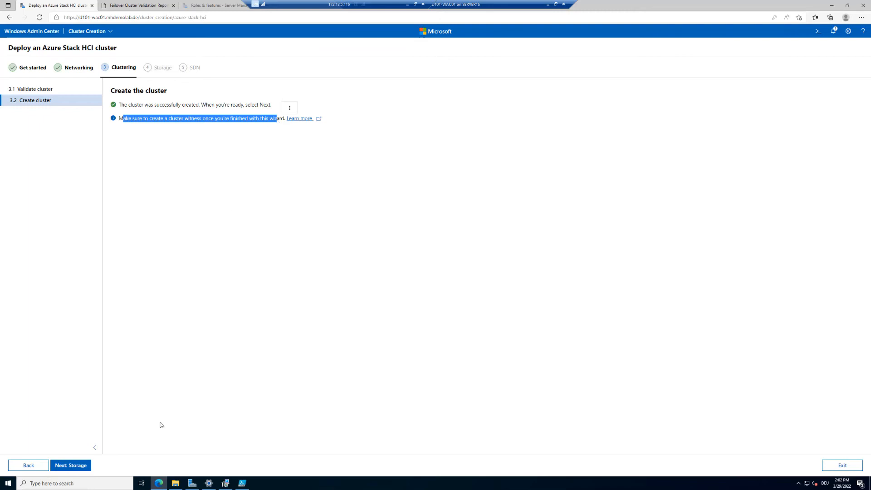
left_click(76, 469)
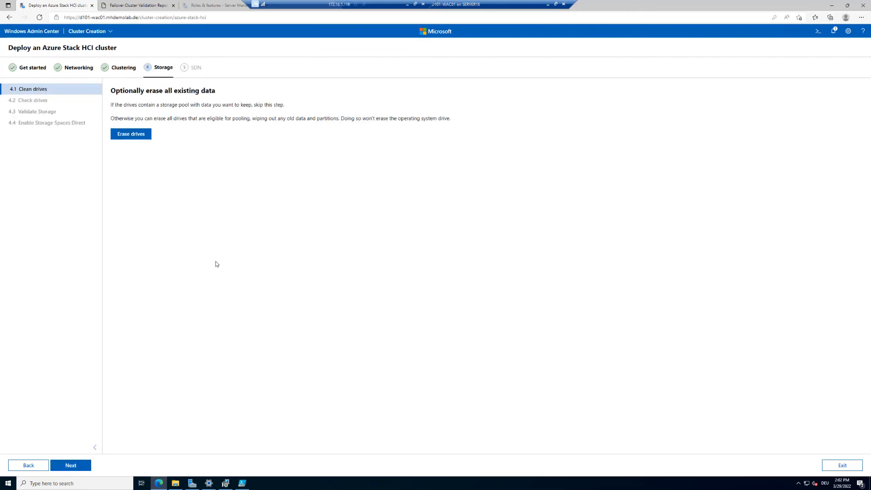
left_click(134, 140)
left_click(466, 288)
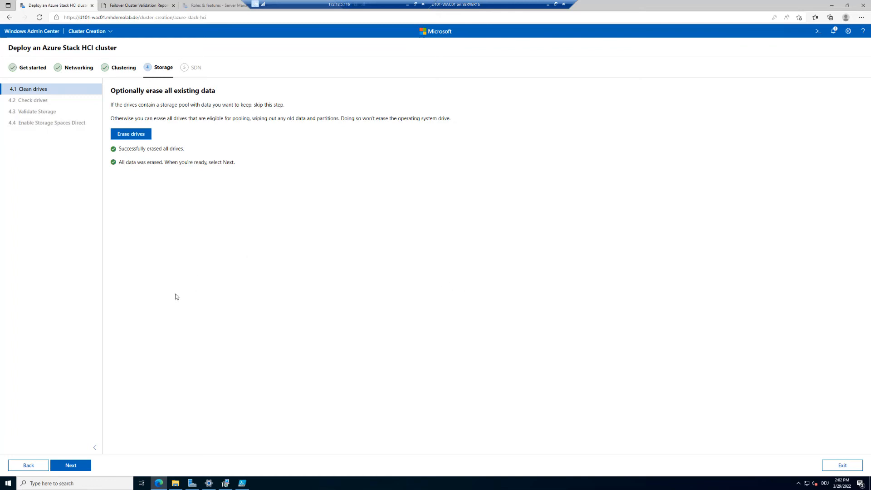
left_click(75, 466)
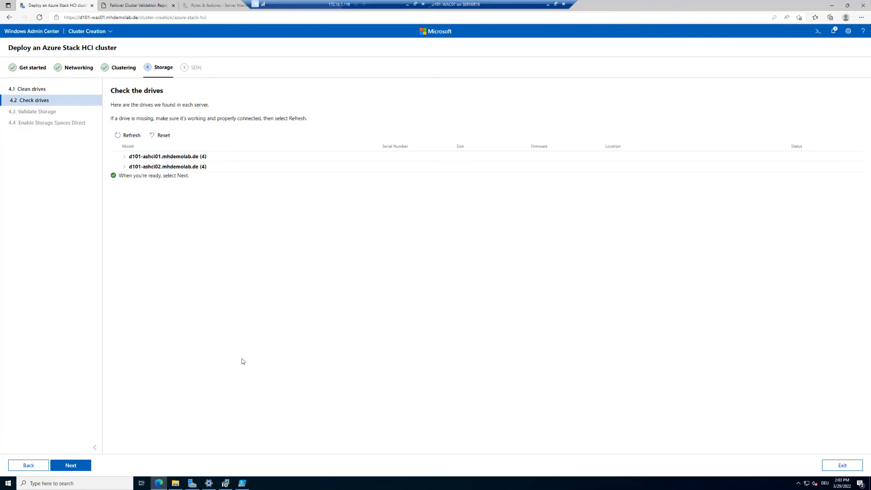
- Examine the size, location and status of the drives found in d101-ashci01 and d101-ashci02
left_click(124, 156)
left_click(125, 177)
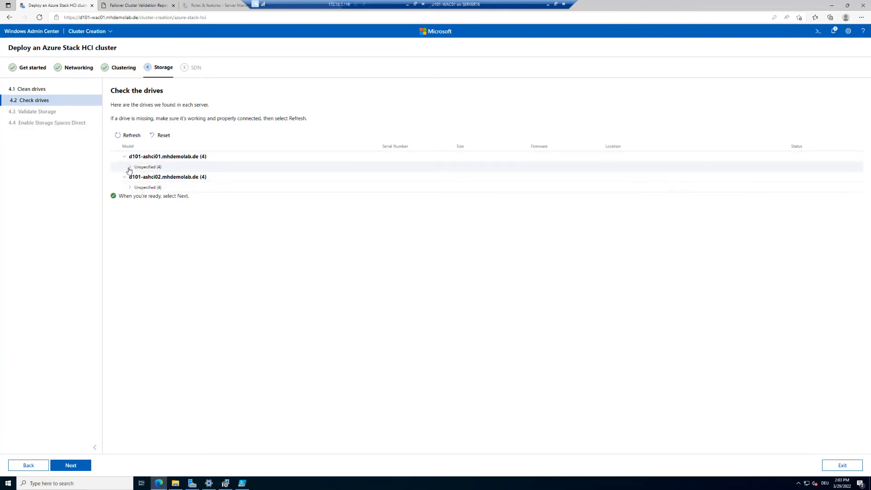
left_click(129, 167)
left_click(130, 228)
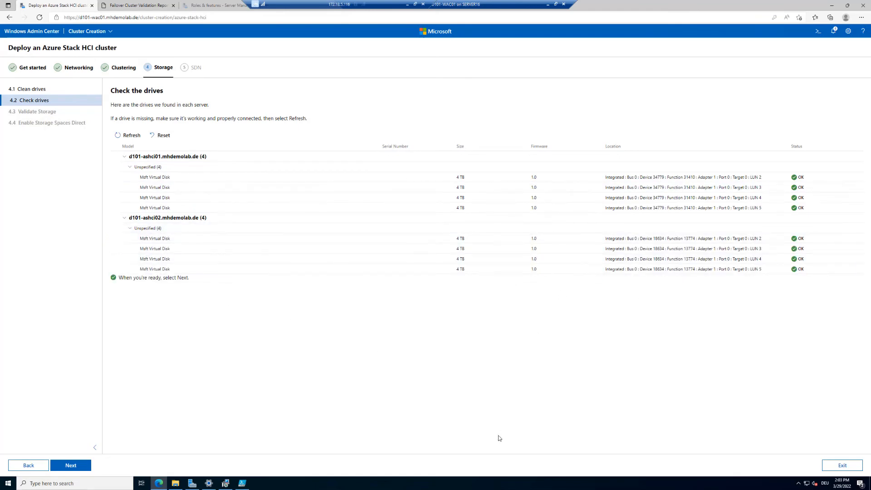
key("ctrl+1")
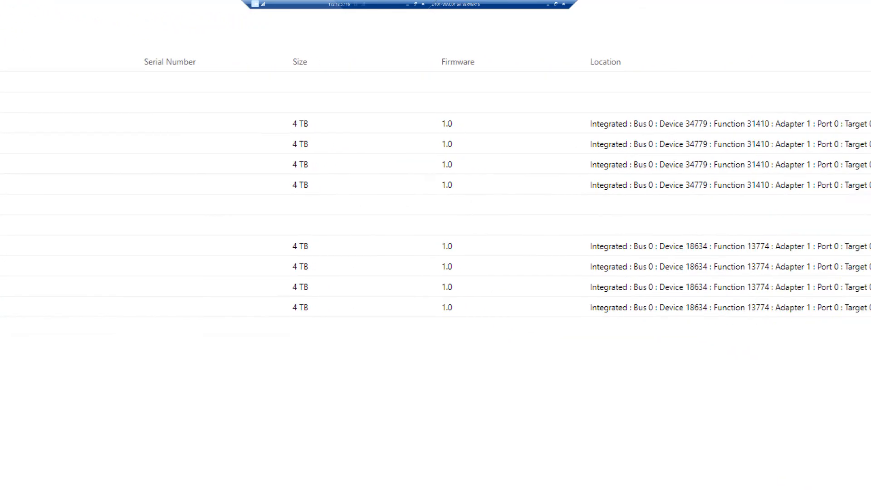
key("Escape")
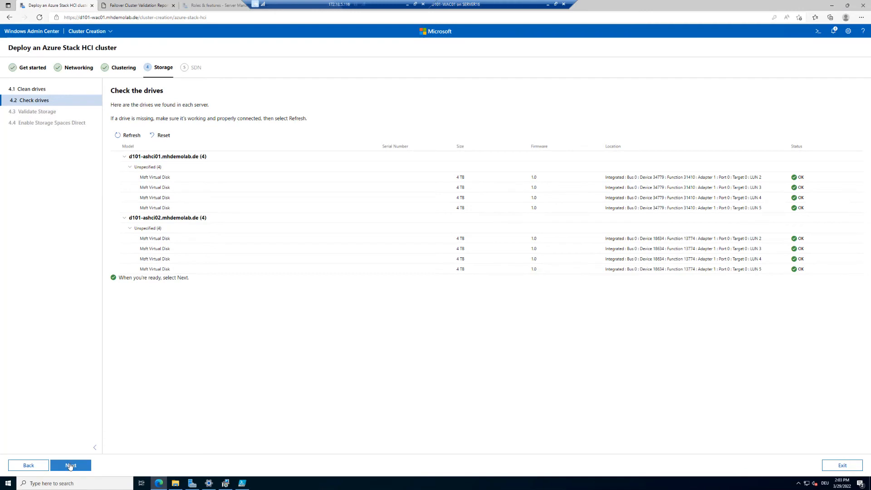
- Run the Storage Spaces Direct validation and review its individual storage test results
left_click(70, 465)
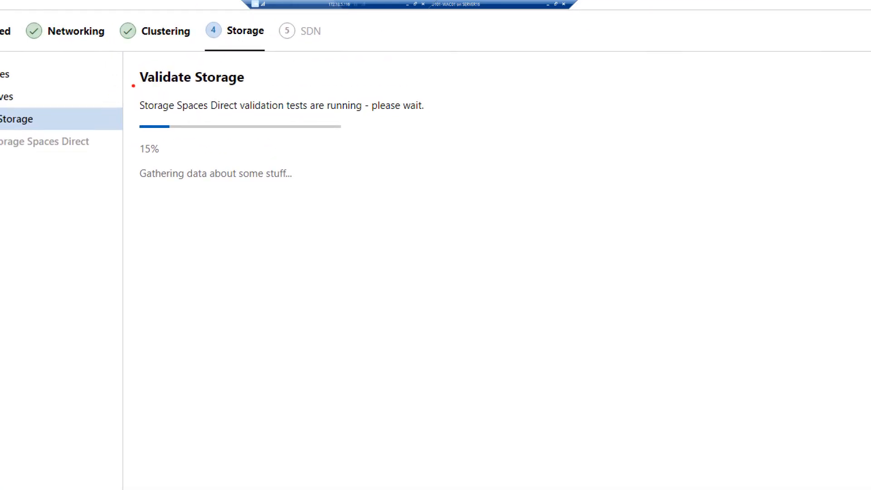
mouse_move(132, 87)
left_mouse_down()
mouse_move(183, 114)
mouse_move(252, 121)
mouse_move(242, 120)
left_mouse_up()
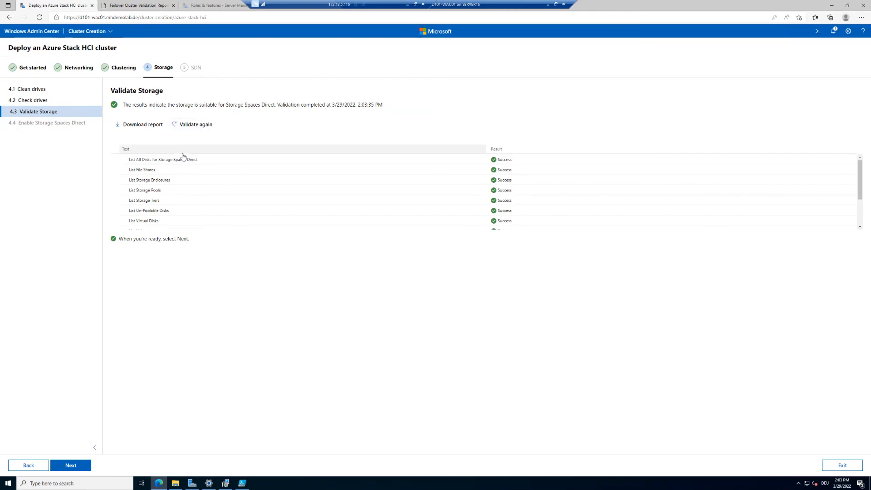
scroll(199, 171, "down", 3)
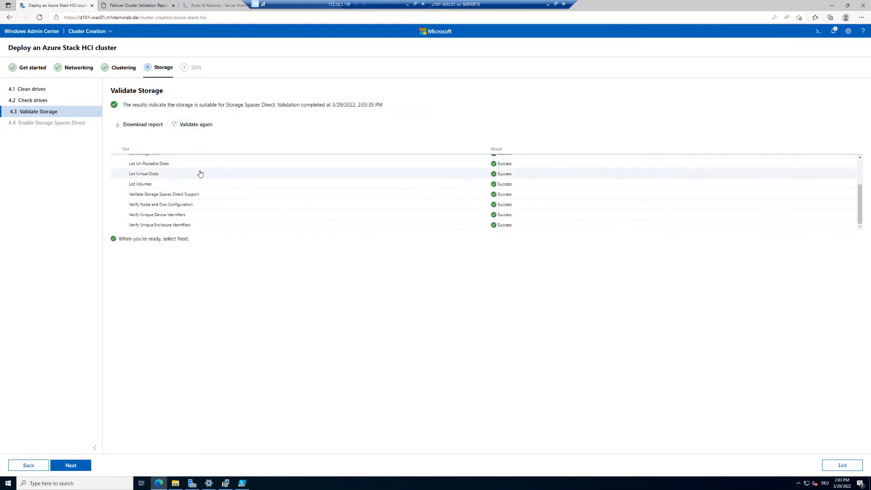
scroll(199, 175, "up", 3)
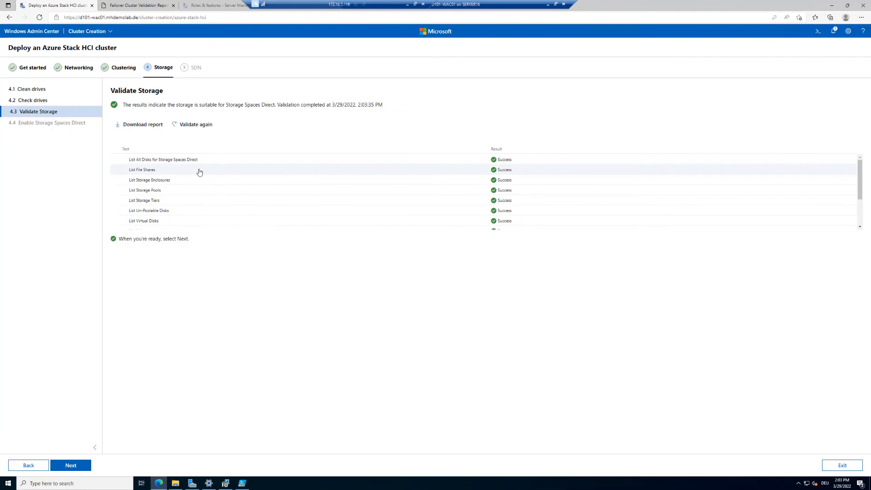
key("ctrl+1")
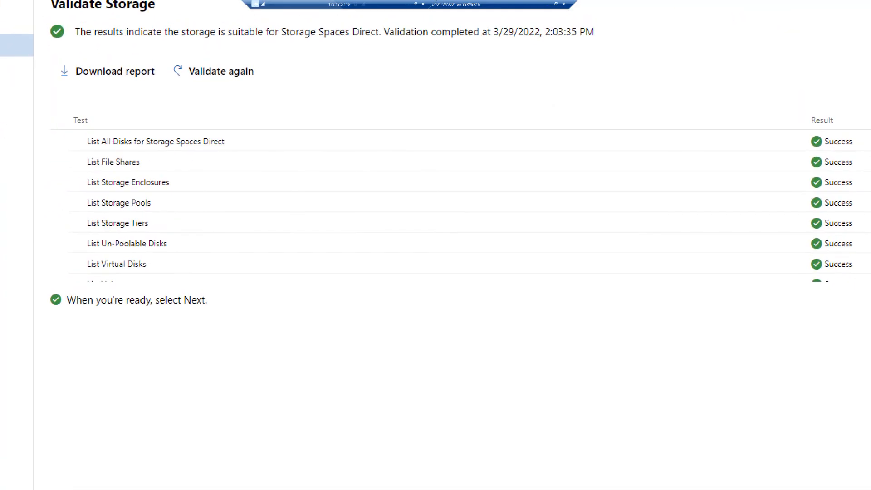
left_click_drag(73, 127, 245, 150)
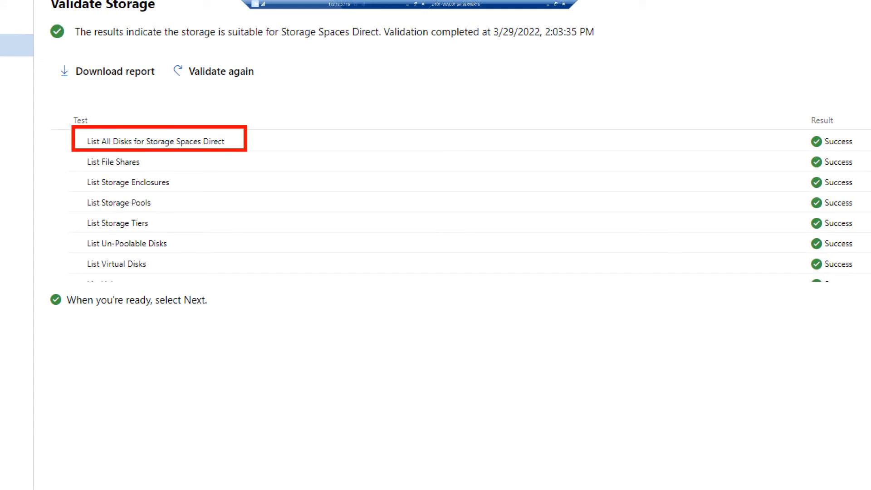
left_click_drag(67, 151, 253, 170)
mouse_move(73, 171)
left_mouse_down()
mouse_move(113, 185)
mouse_move(255, 193)
left_mouse_up()
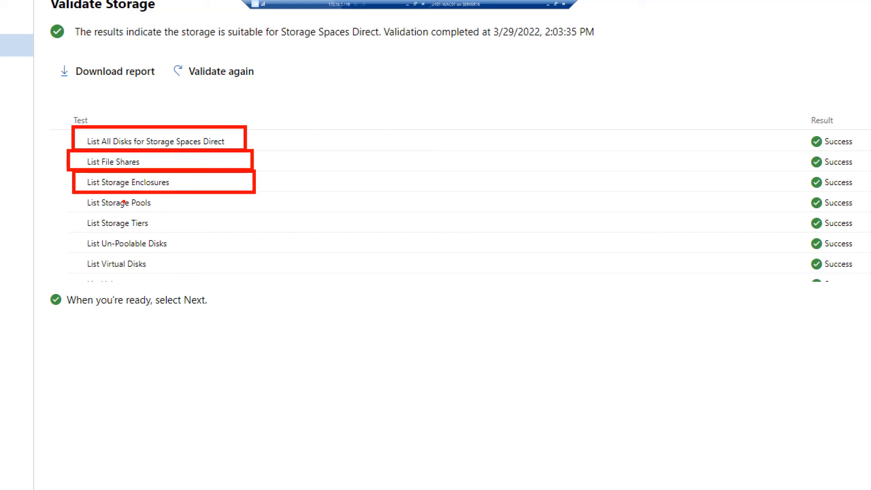
- Examine the remaining Storage Spaces Direct validation tests, from storage pools through unique enclosure identifiers, and their results
mouse_move(79, 196)
left_mouse_down()
mouse_move(113, 207)
mouse_move(255, 212)
left_mouse_up()
left_click_drag(78, 214, 276, 235)
mouse_move(77, 233)
left_mouse_down()
mouse_move(152, 252)
mouse_move(270, 253)
left_mouse_up()
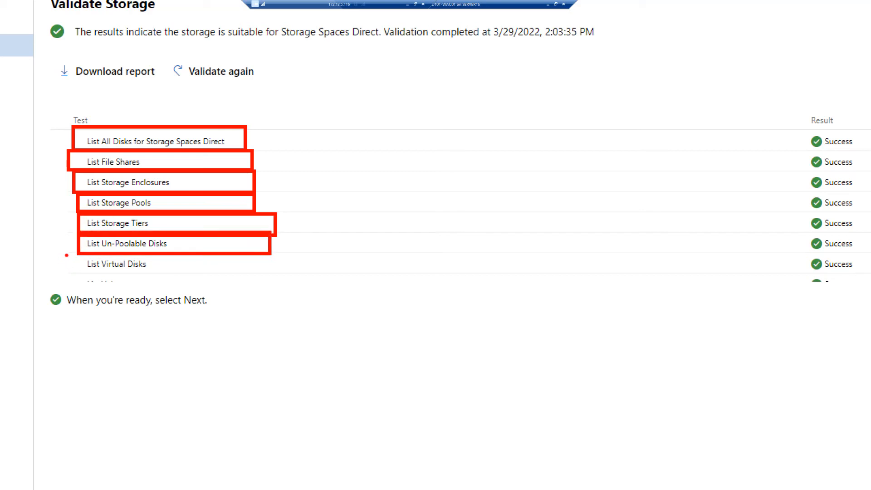
mouse_move(74, 252)
left_mouse_down()
mouse_move(189, 274)
mouse_move(246, 274)
left_mouse_up()
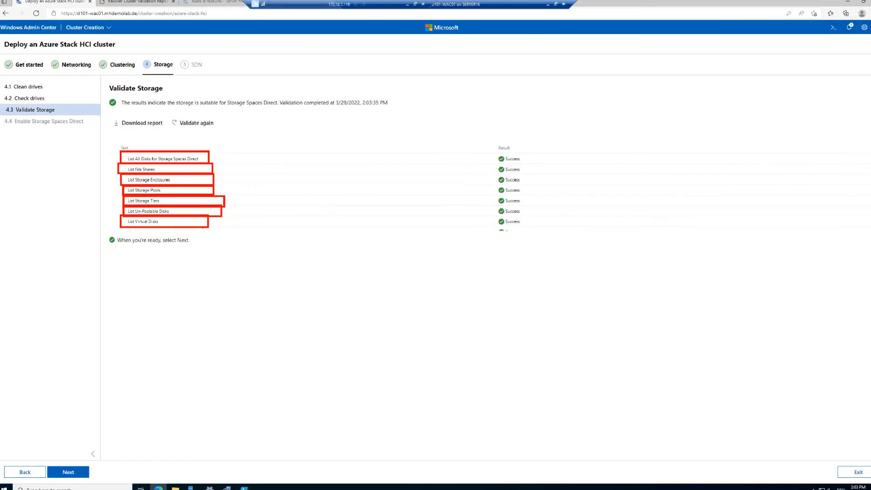
scroll(195, 219, "down", 2)
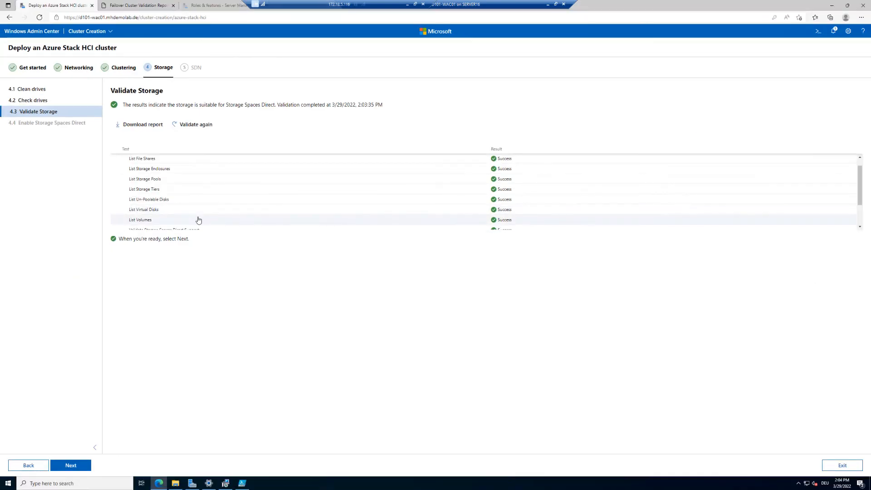
scroll(185, 221, "down", 1)
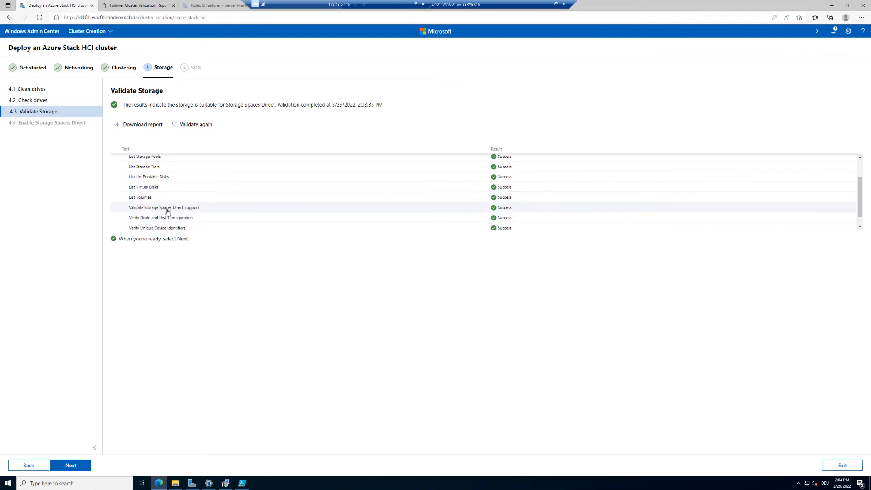
scroll(171, 211, "down", 1)
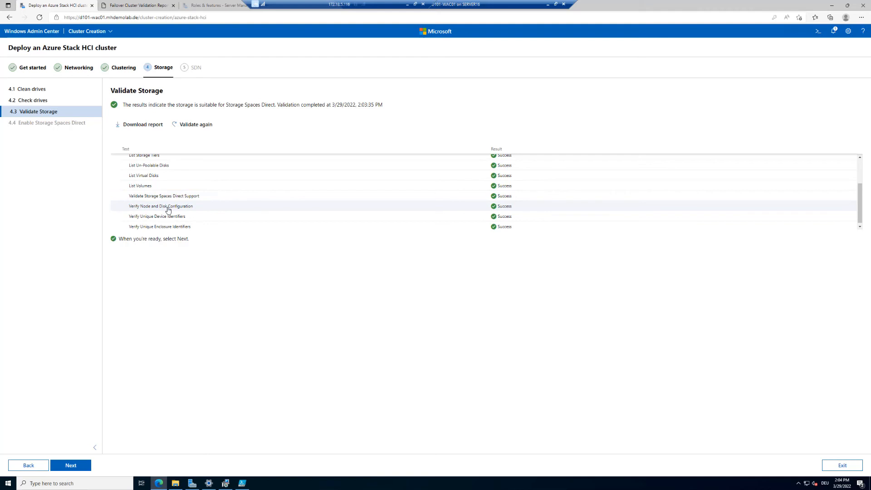
scroll(168, 209, "down", 1)
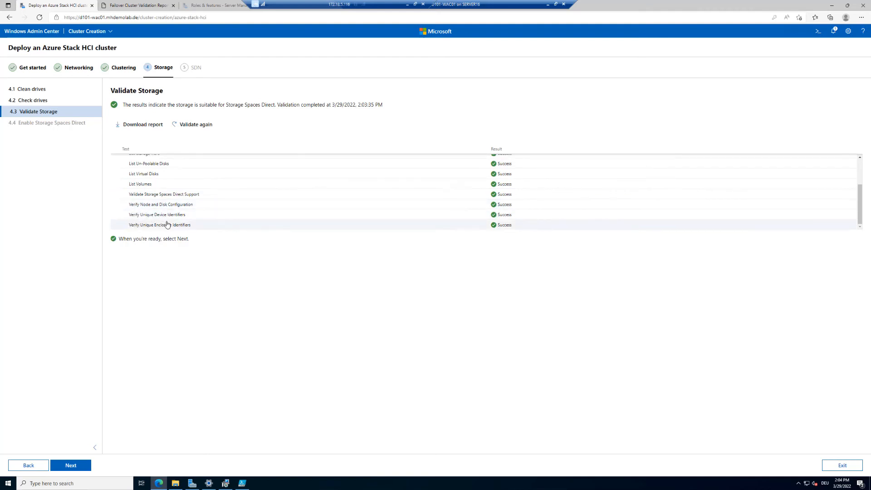
- Download the storage validation report, open it to review the Storage Spaces Direct results, and return to the deployment wizard
left_click(143, 130)
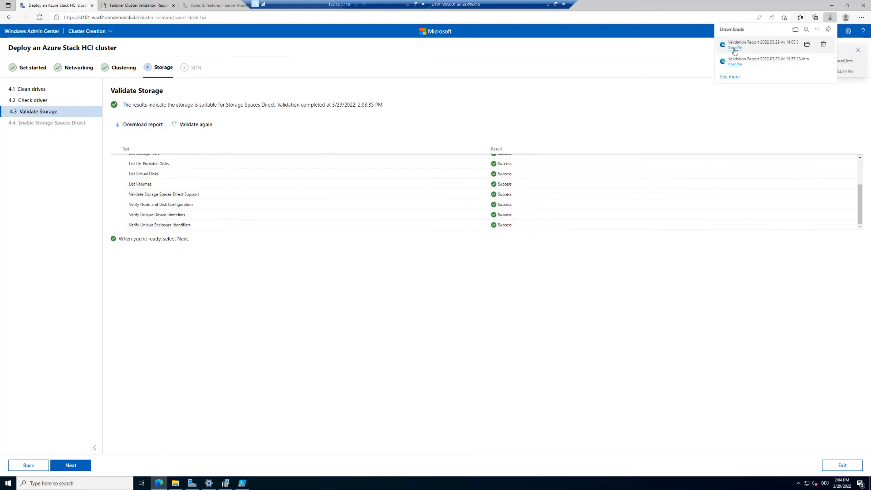
left_click(734, 48)
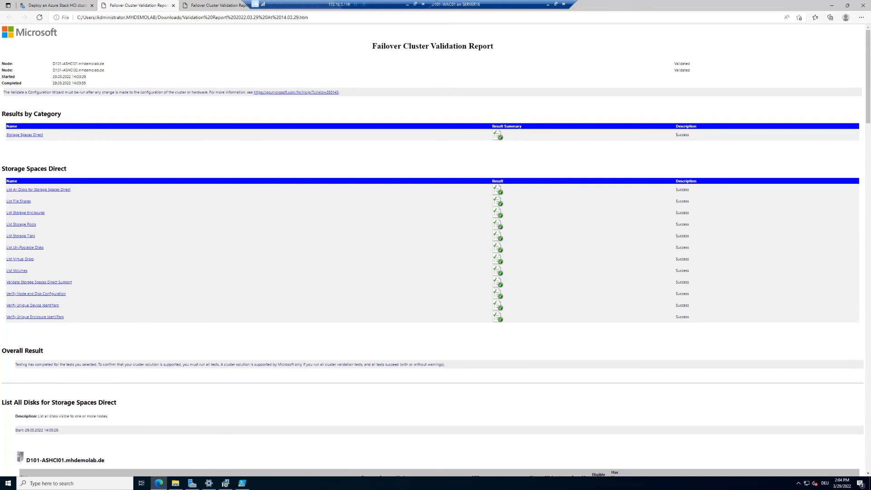
left_click(66, 6)
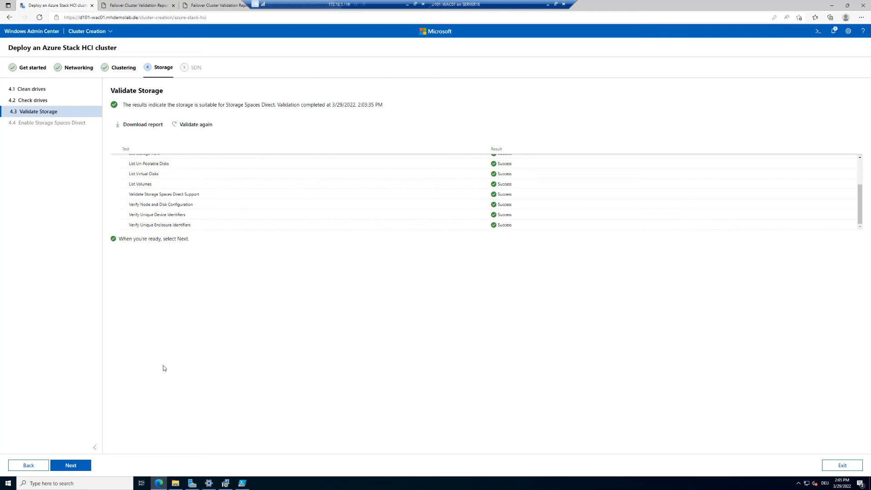
- Proceed past the storage validation and enable Storage Spaces Direct on the cluster
left_click(80, 467)
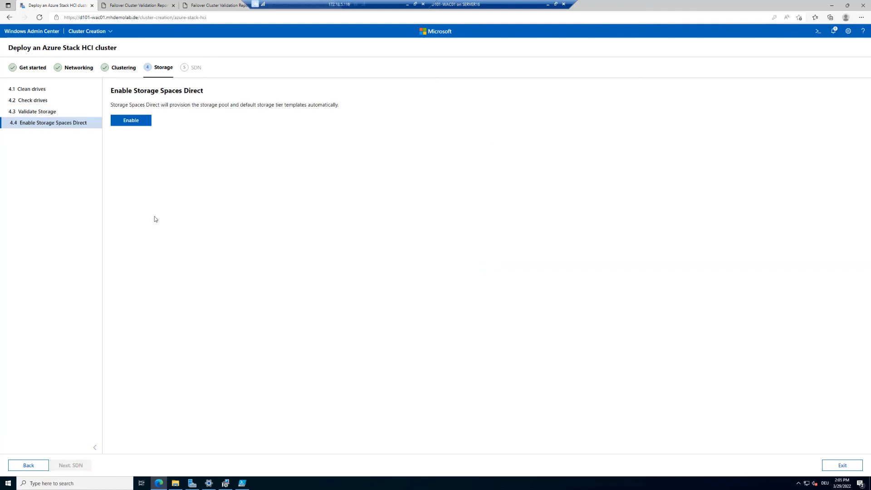
left_click(126, 123)
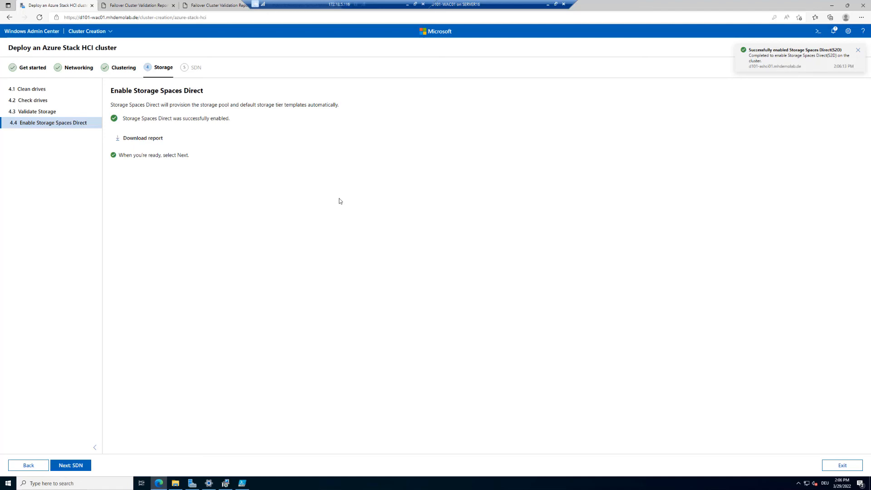
- Download and open the EnableClusterS2D report, and examine its cache warnings and the claimed and unclaimed disks
left_click(125, 139)
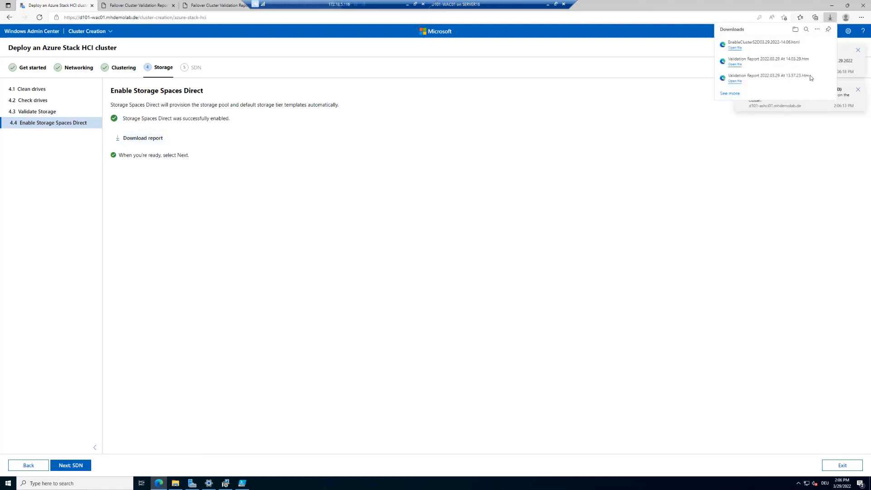
left_click(734, 48)
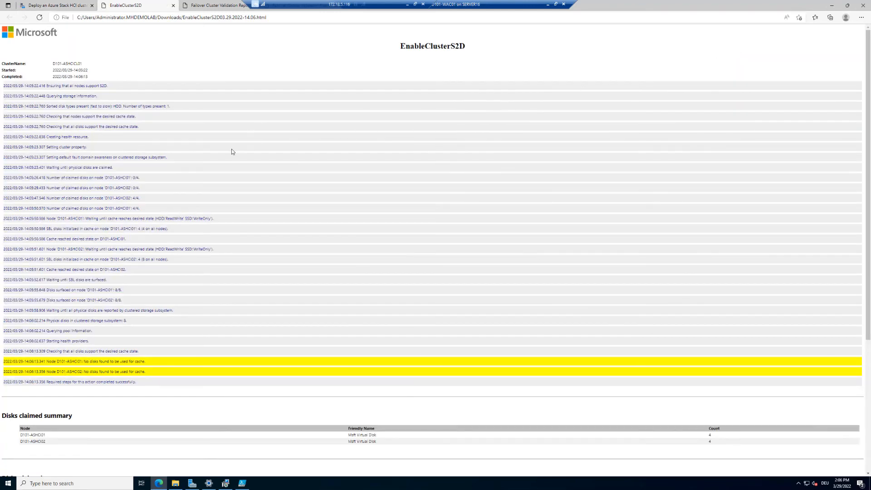
scroll(192, 276, "down", 3)
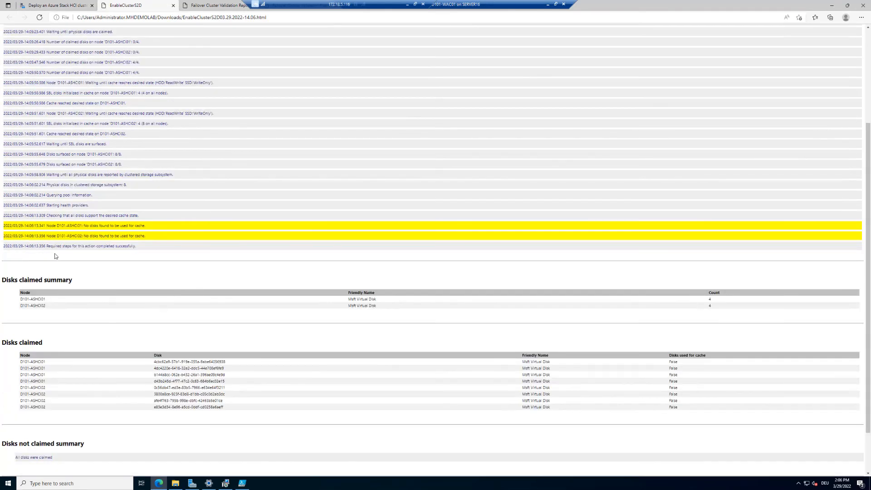
left_click_drag(83, 225, 144, 226)
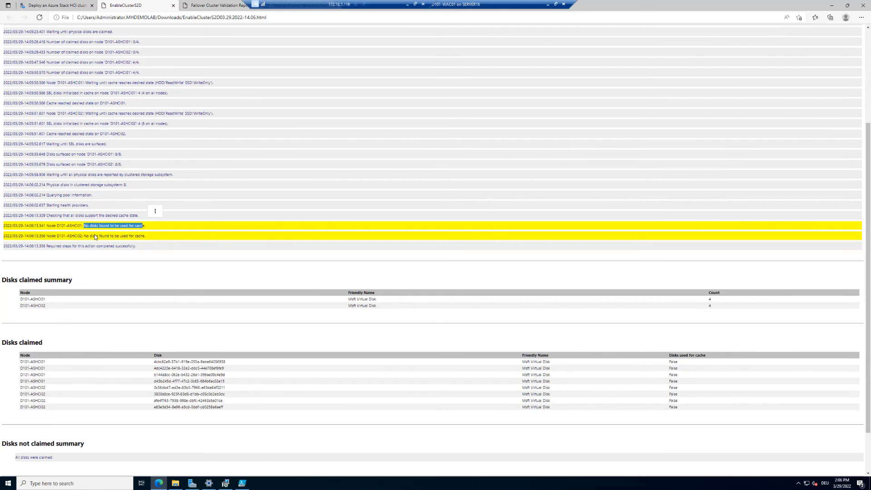
left_click_drag(90, 236, 152, 237)
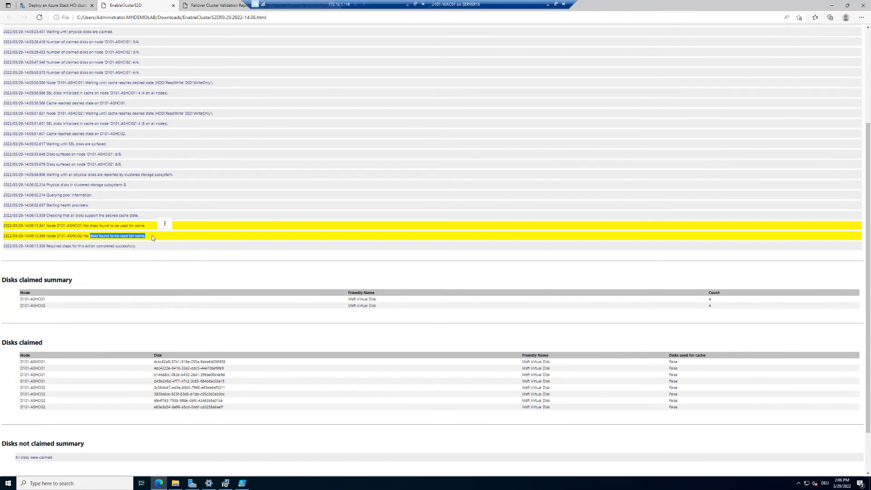
scroll(152, 238, "down", 1)
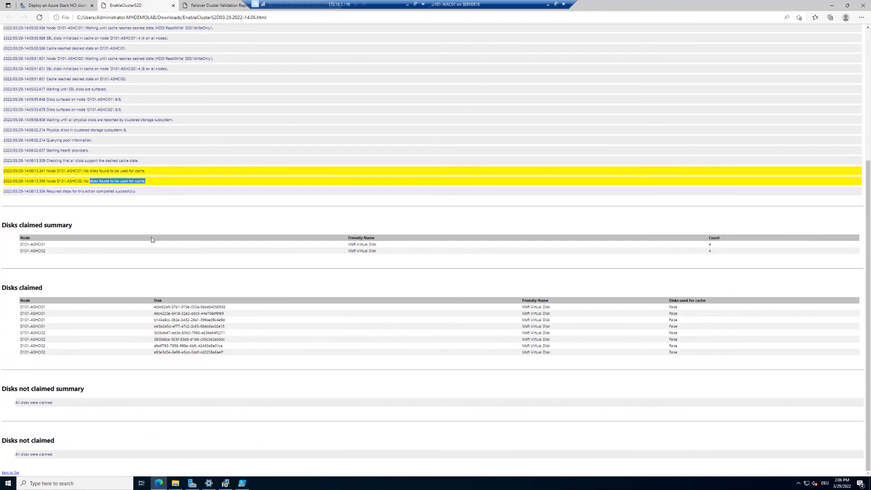
scroll(151, 240, "up", 4)
scroll(151, 240, "down", 4)
scroll(150, 242, "up", 4)
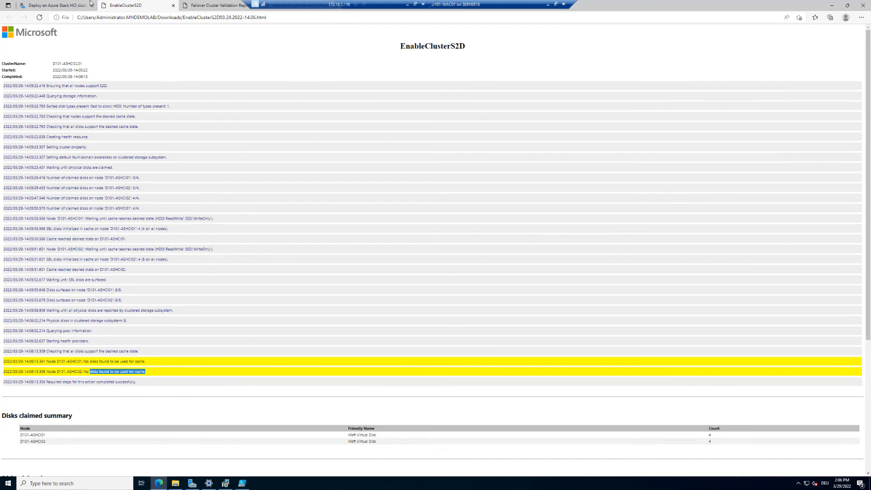
- Return to the deployment wizard, proceed to the SDN stage, and skip the Network Controller setup
left_click(67, 3)
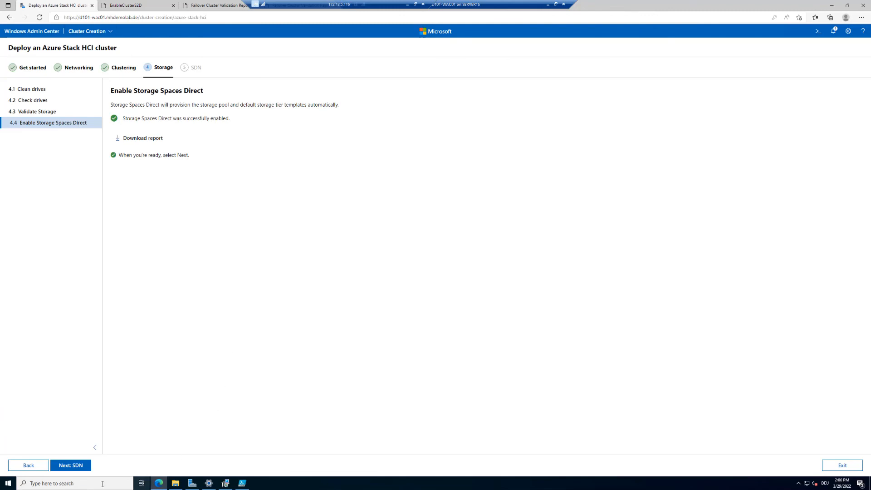
left_click(66, 466)
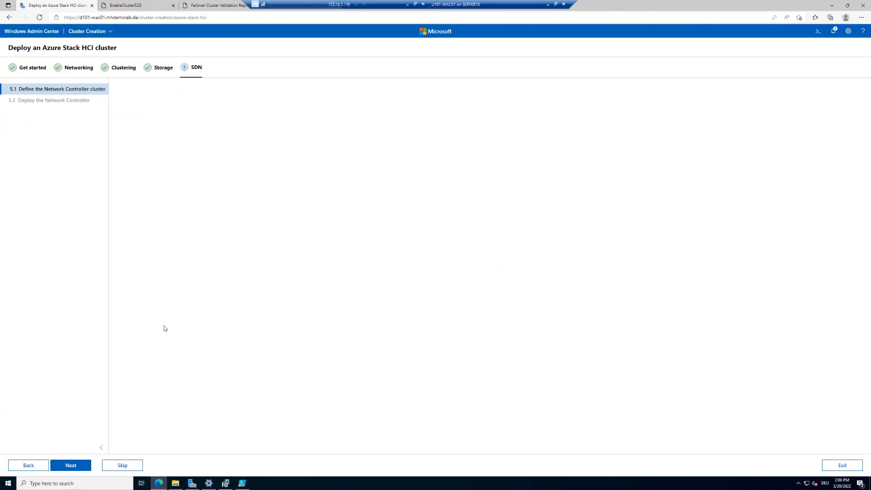
left_click(122, 467)
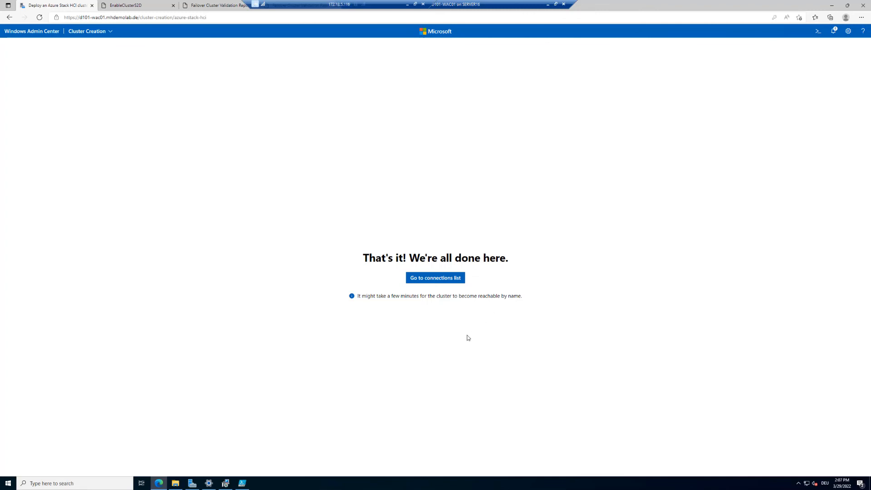
- Open the new cluster d101-ashcicl01 from the connections list and check the Azure connection status on its dashboard
left_click(433, 279)
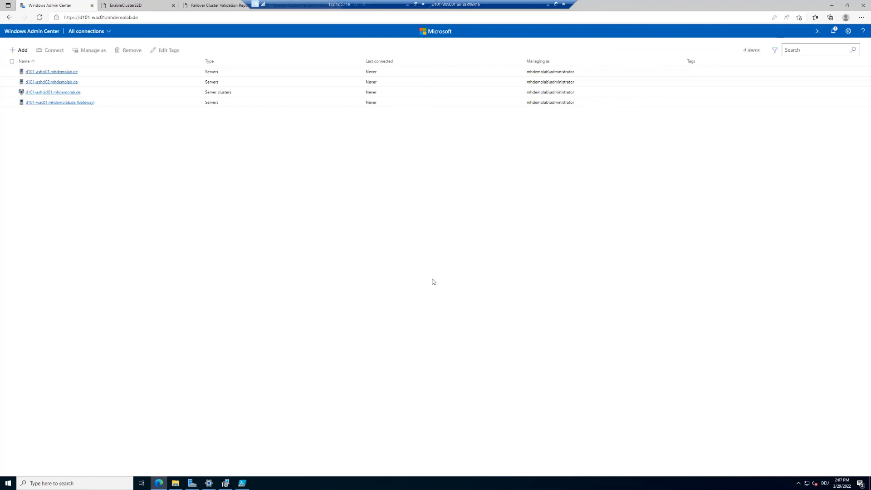
left_click(53, 93)
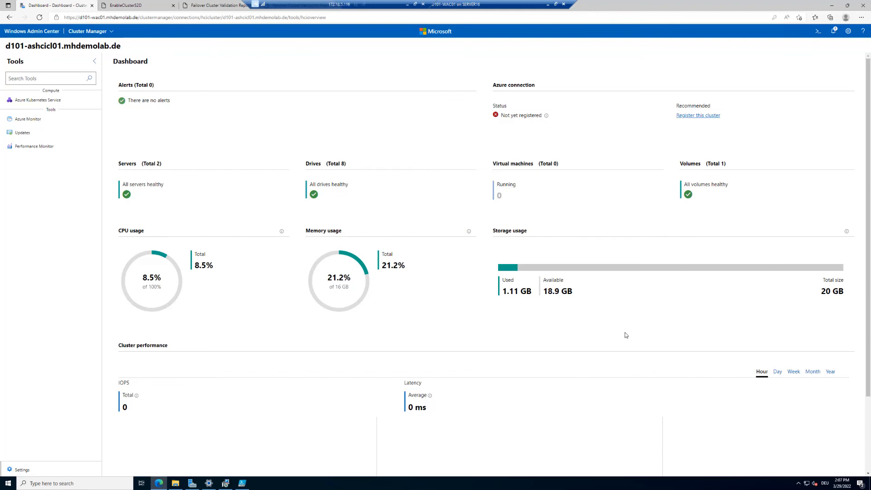
key("ctrl+1")
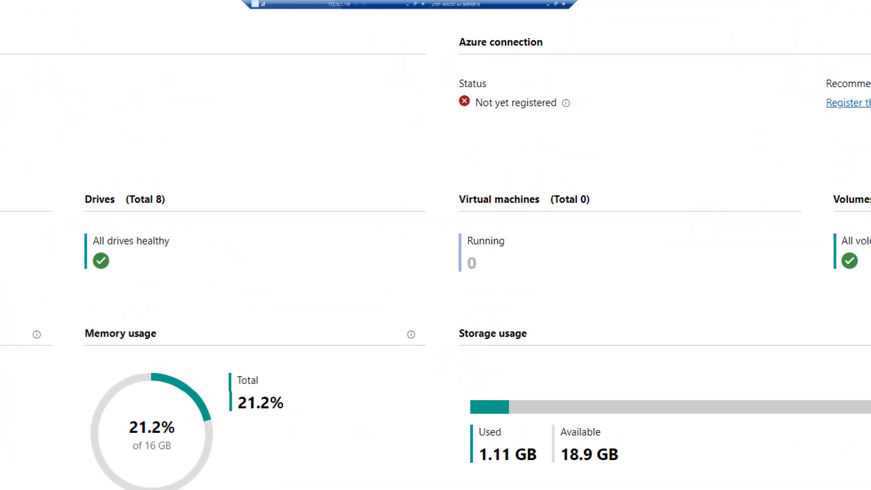
left_click_drag(429, 33, 678, 169)
key("Escape")
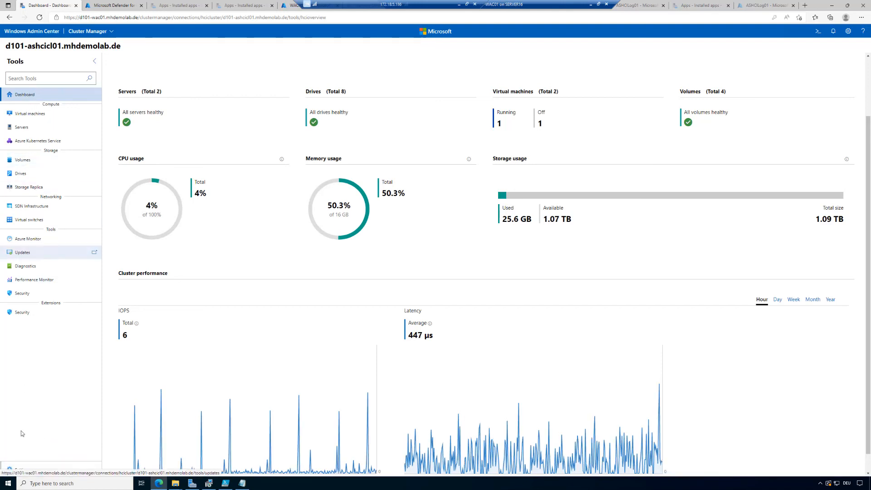
- Open the cluster's quorum witness settings and choose File share witness as the witness type
left_click(23, 471)
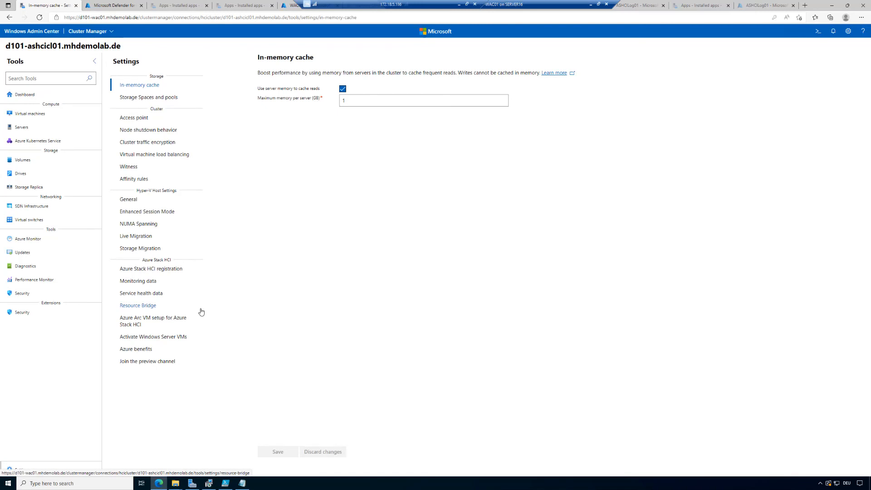
left_click(128, 169)
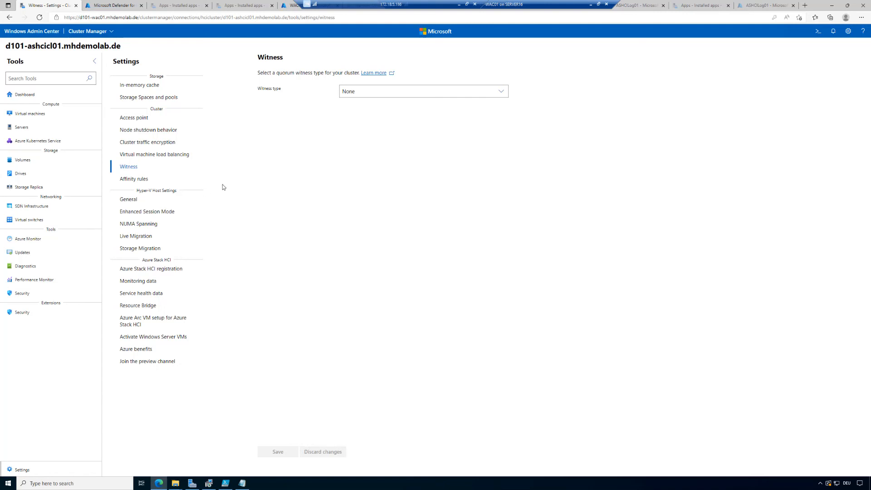
left_click(497, 94)
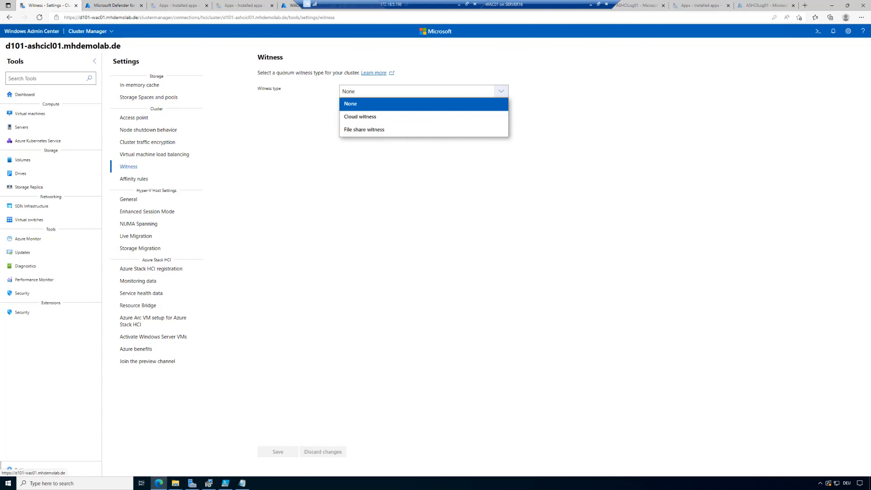
key("Escape")
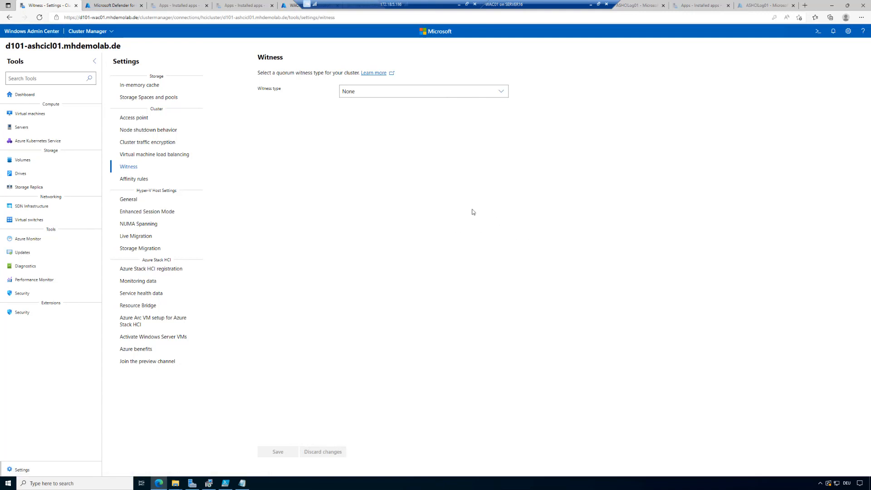
left_click(412, 92)
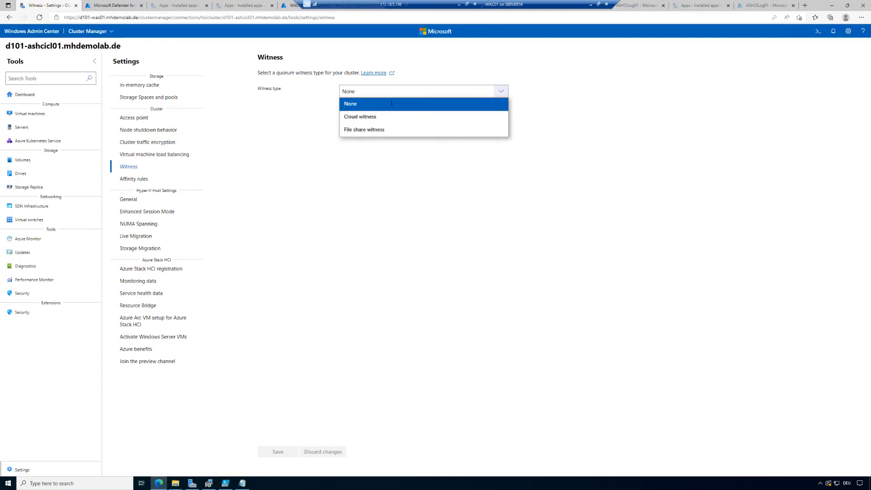
left_click(381, 130)
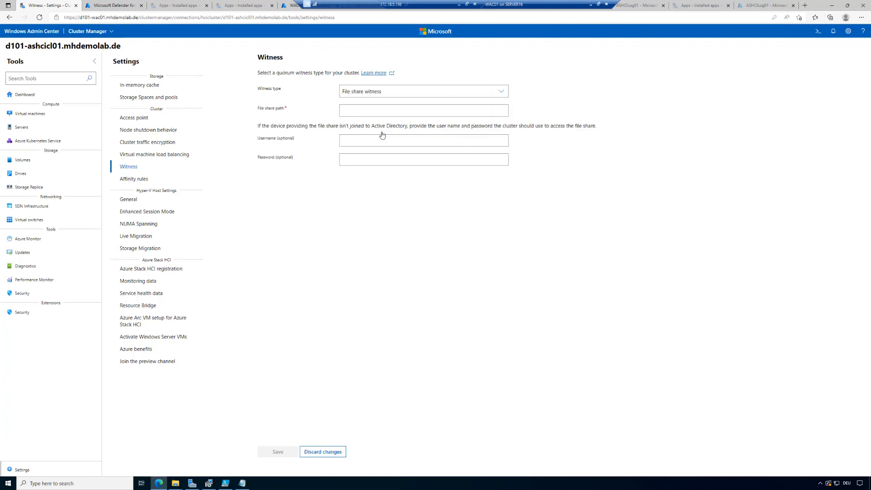
- Set the file share path to \\D101-DC01\Witness with the saved administrator username and password, save the witness, and check its resource status
left_click(353, 109)
type("\\")
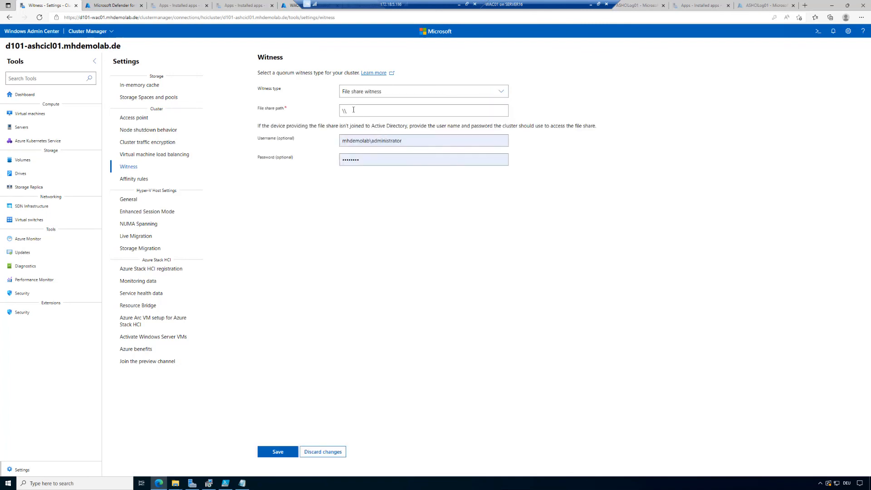
type("D101-DC01\\Witness")
left_click(285, 451)
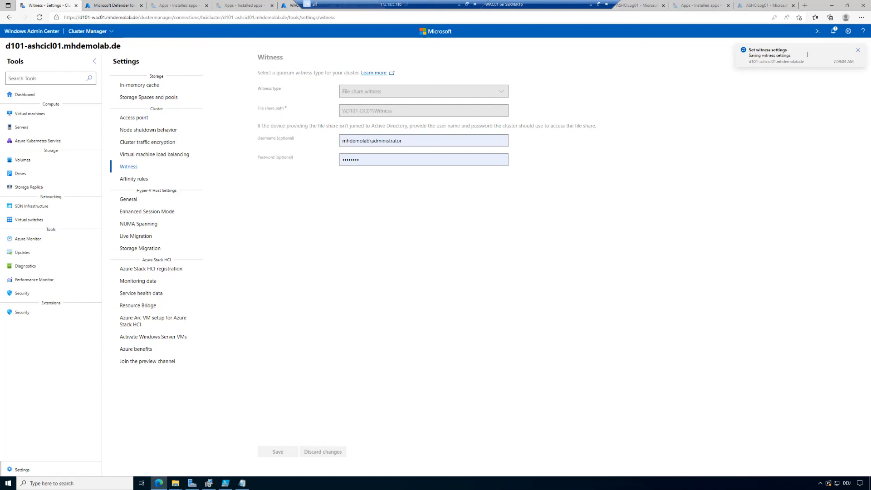
left_click_drag(259, 179, 362, 184)
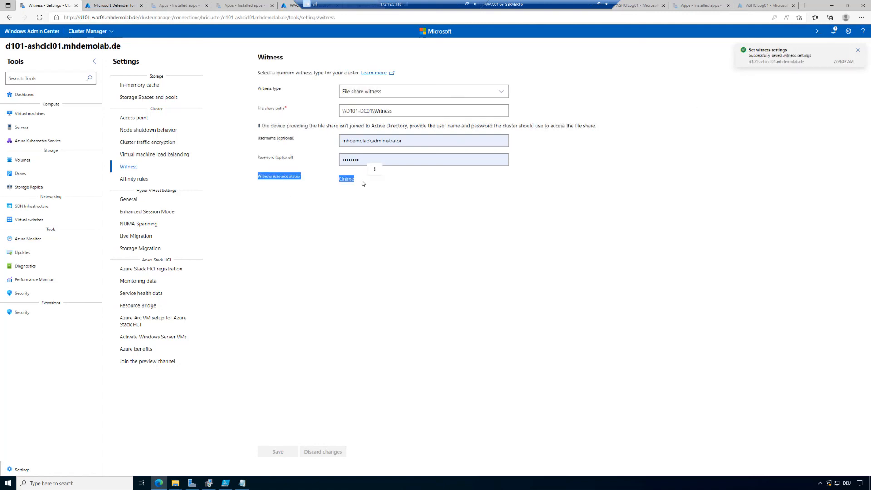